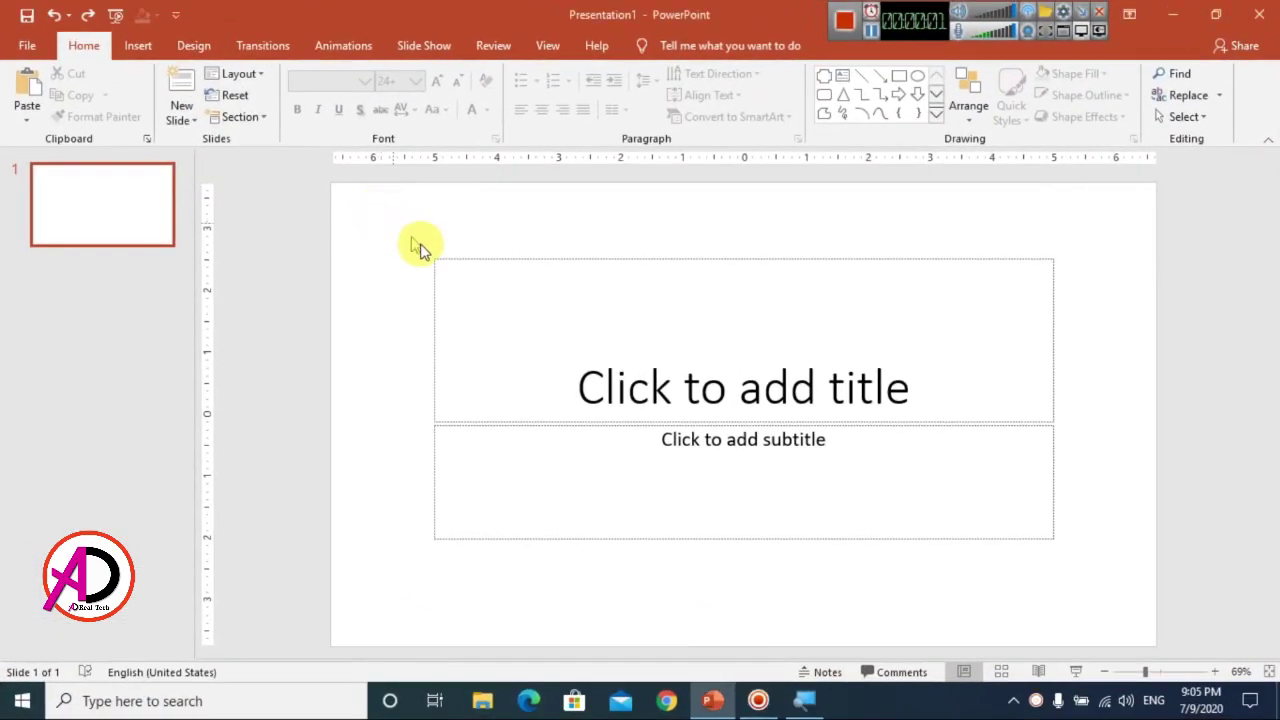
# Select both the title and subtitle placeholders and cut them from slide 1
pyautogui.moveTo(397, 218); pyautogui.dragTo(1090, 598)
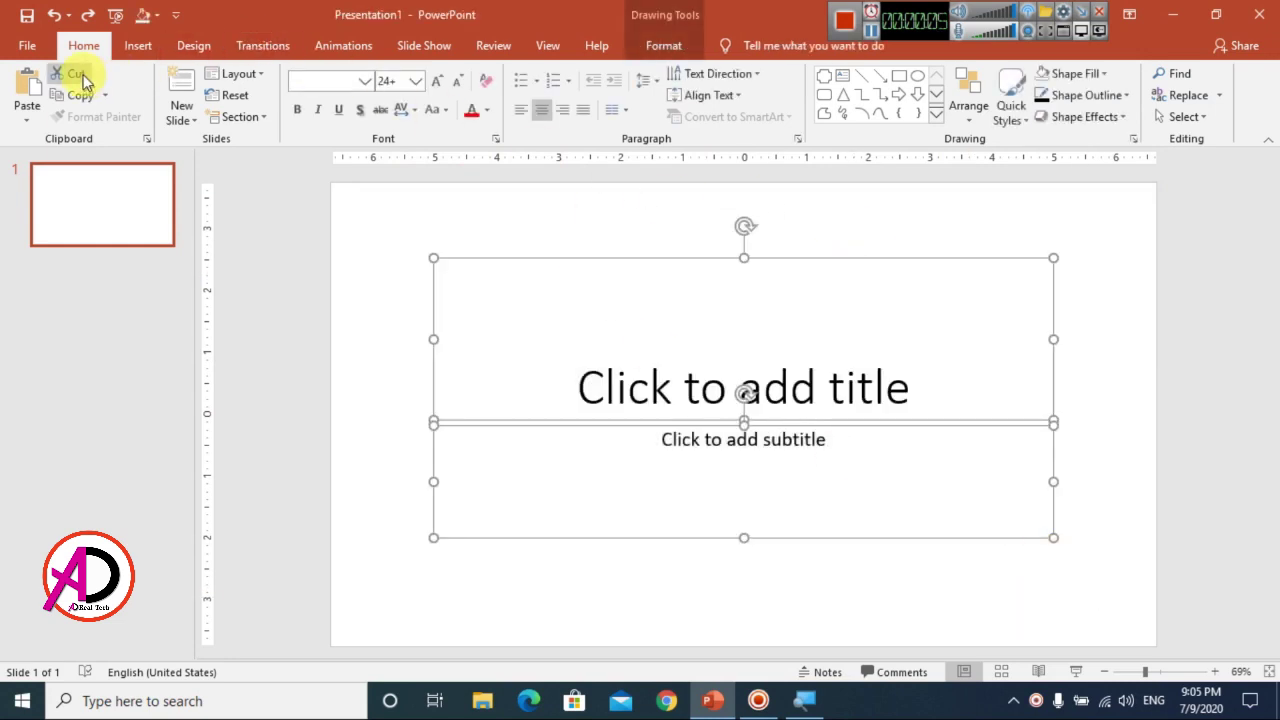
pyautogui.click(72, 74)
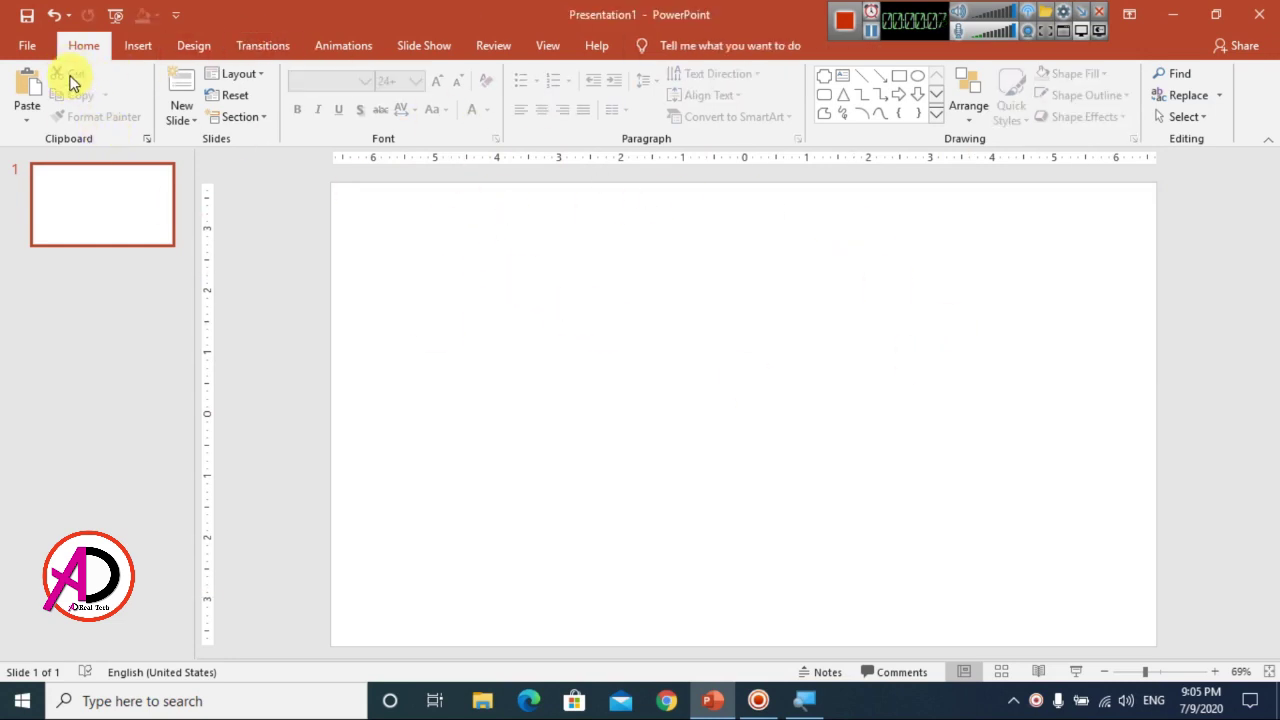
pyautogui.scroll(-1, 671, 337)
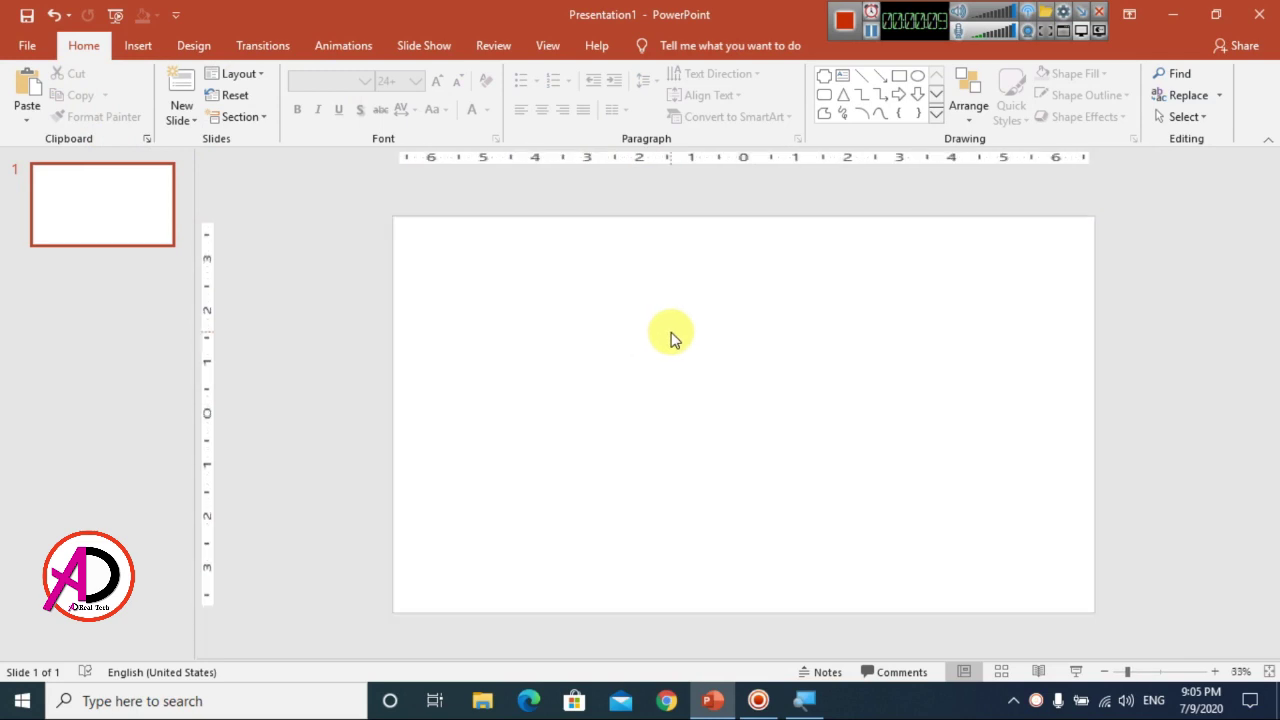
pyautogui.scroll(-1, 671, 337)
pyautogui.scroll(2, 671, 337)
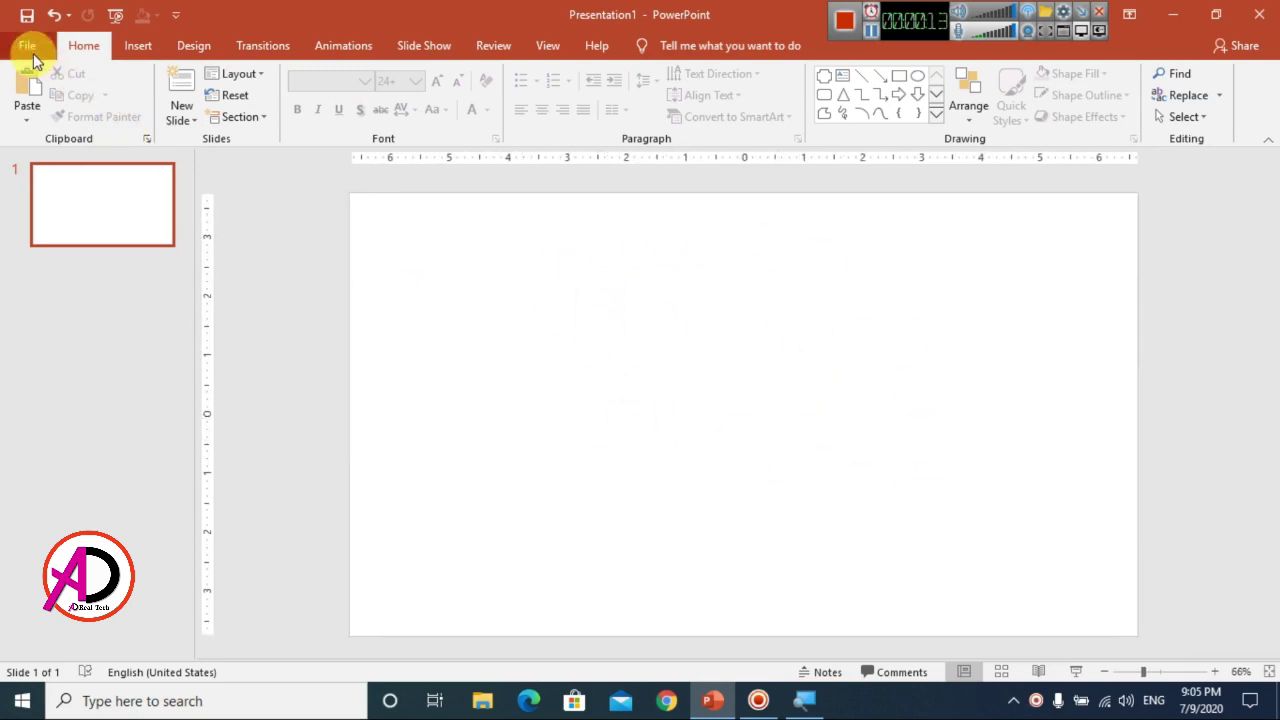
# Draw a tall rounded rectangle, 2.67" by 1.4", near the middle of the slide
pyautogui.click(137, 46)
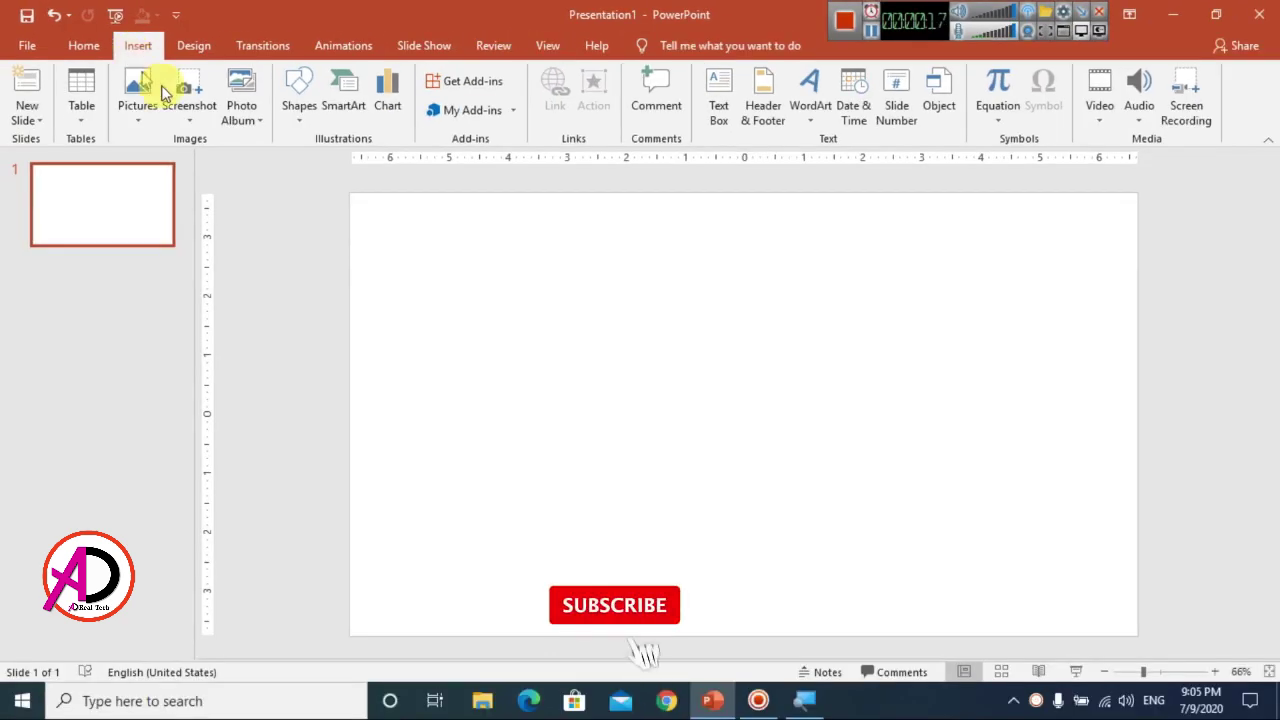
pyautogui.click(295, 105)
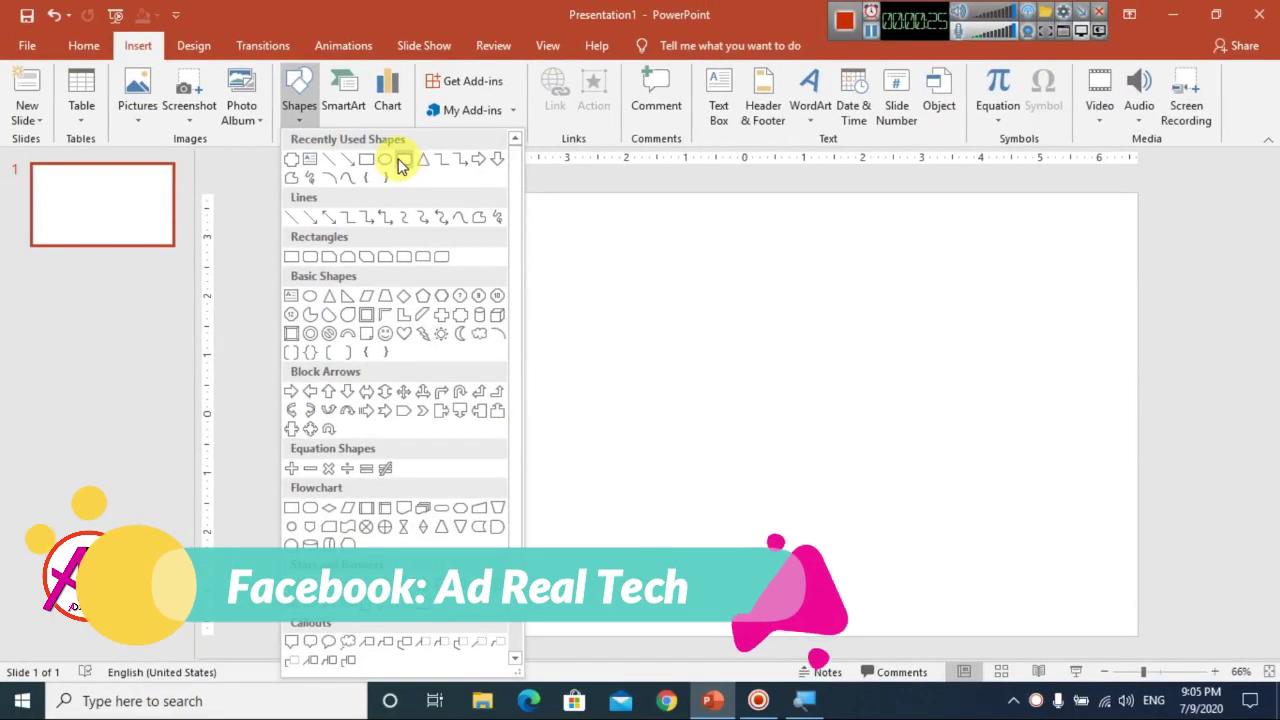
pyautogui.click(400, 168)
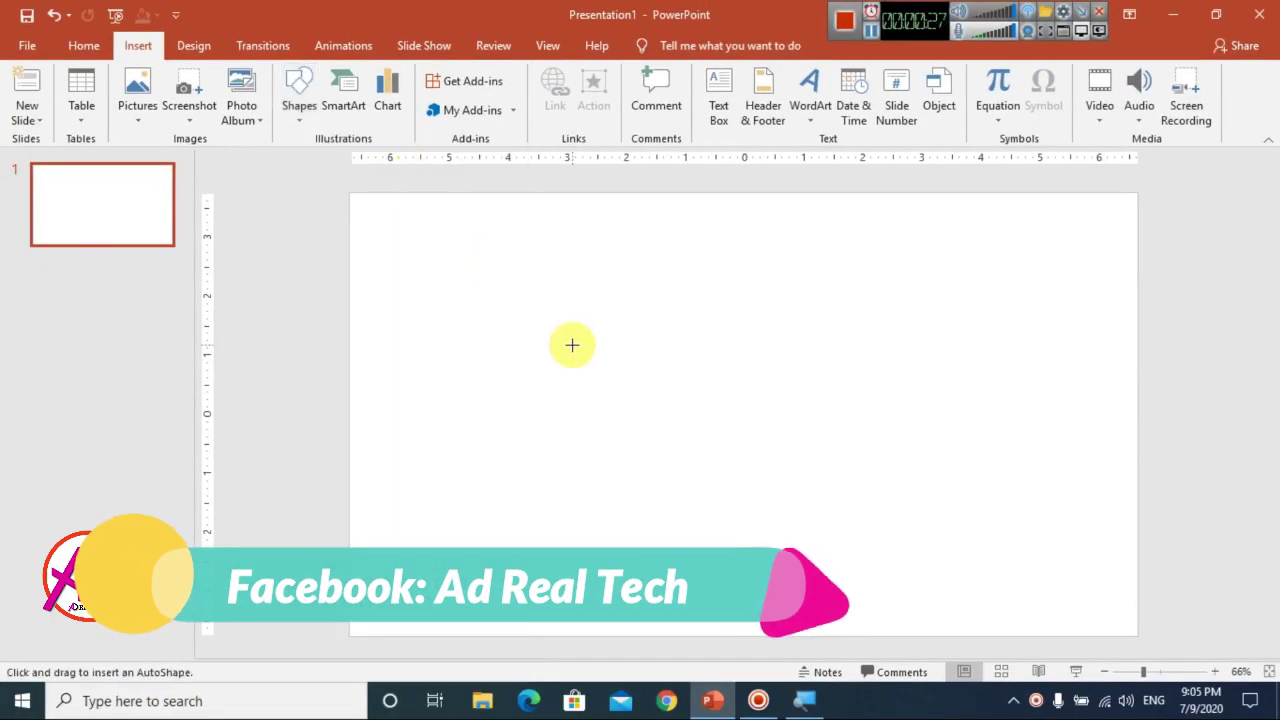
pyautogui.moveTo(637, 271); pyautogui.dragTo(730, 433)
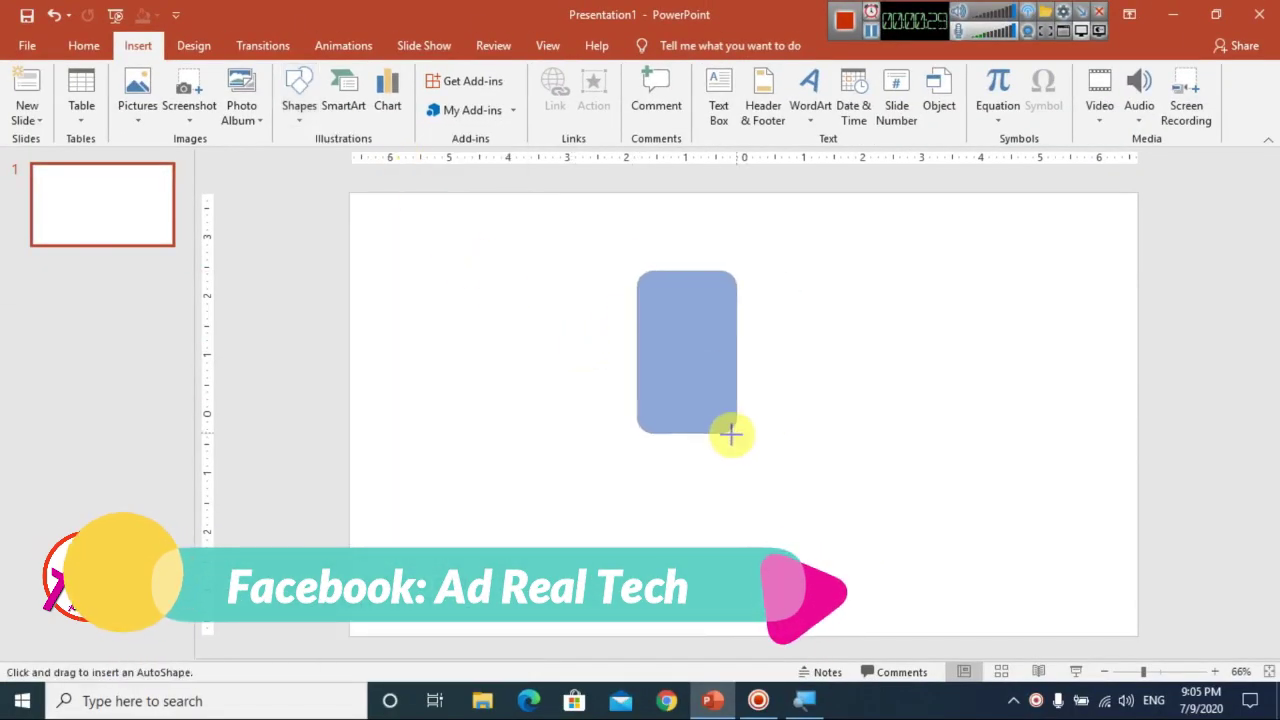
pyautogui.moveTo(730, 433); pyautogui.dragTo(719, 428)
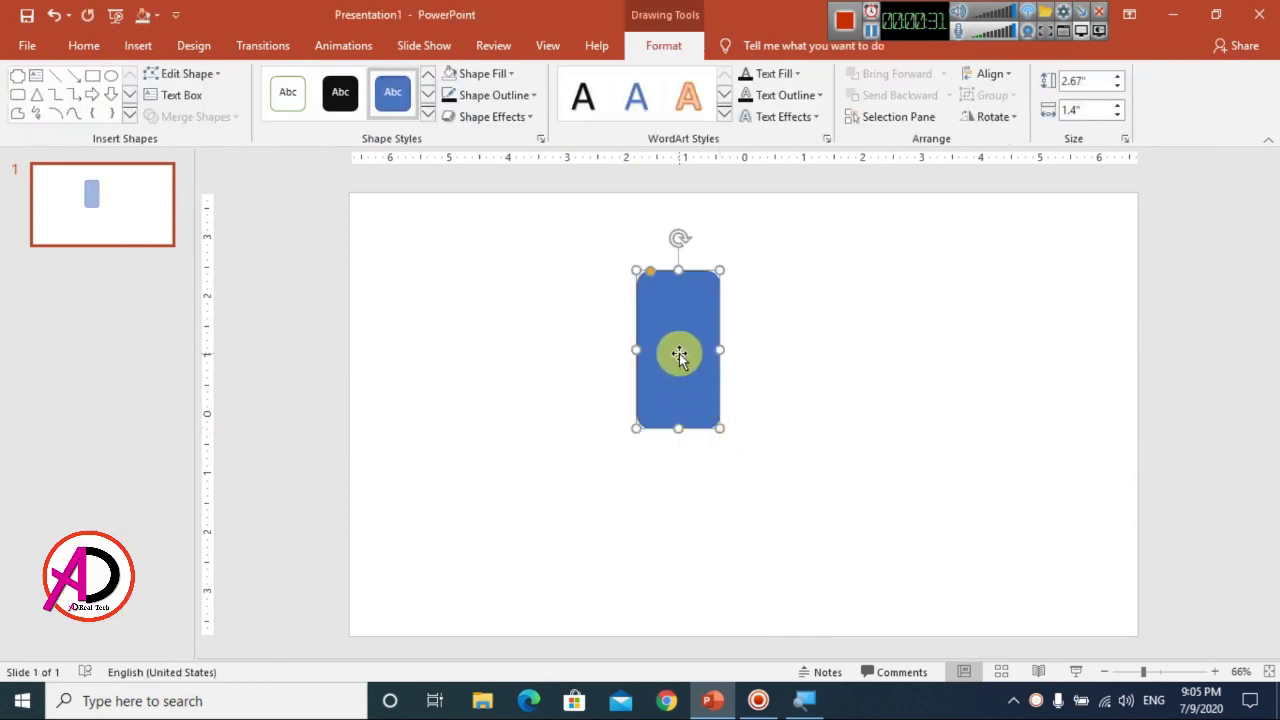
pyautogui.moveTo(679, 356); pyautogui.dragTo(720, 382)
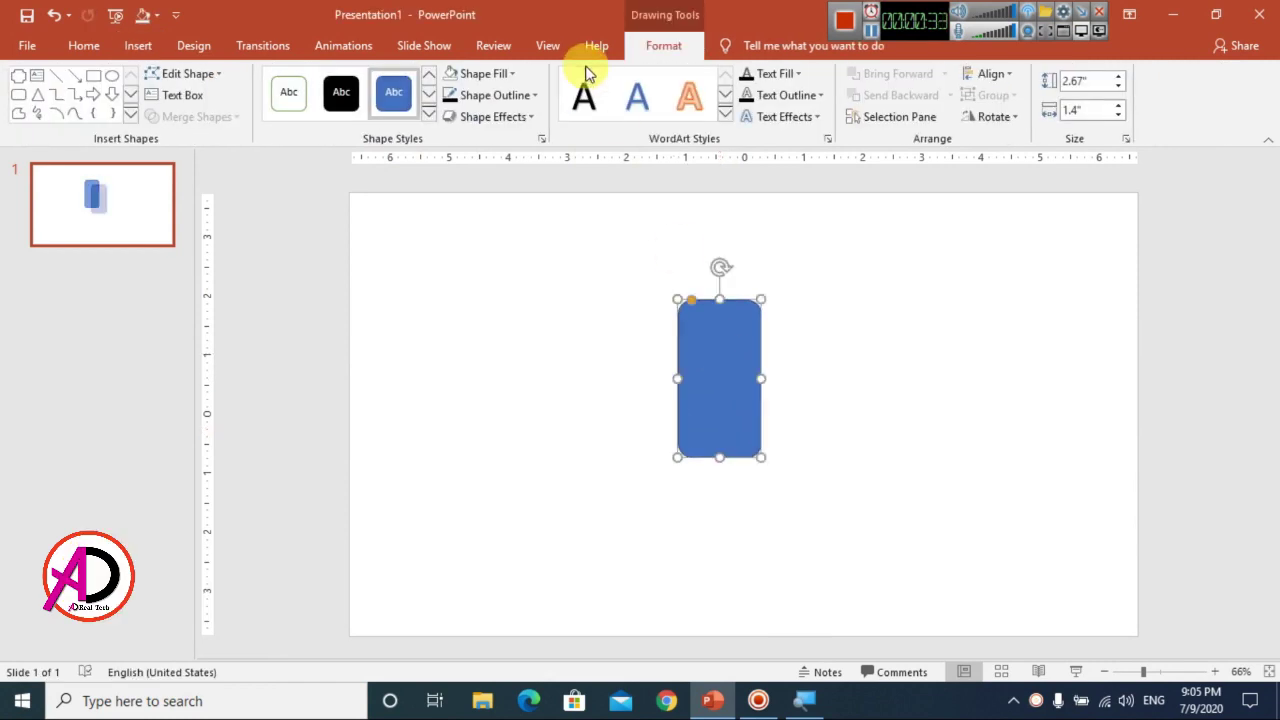
# Turn on the slide guides and drag the rectangle onto their intersection
pyautogui.click(548, 48)
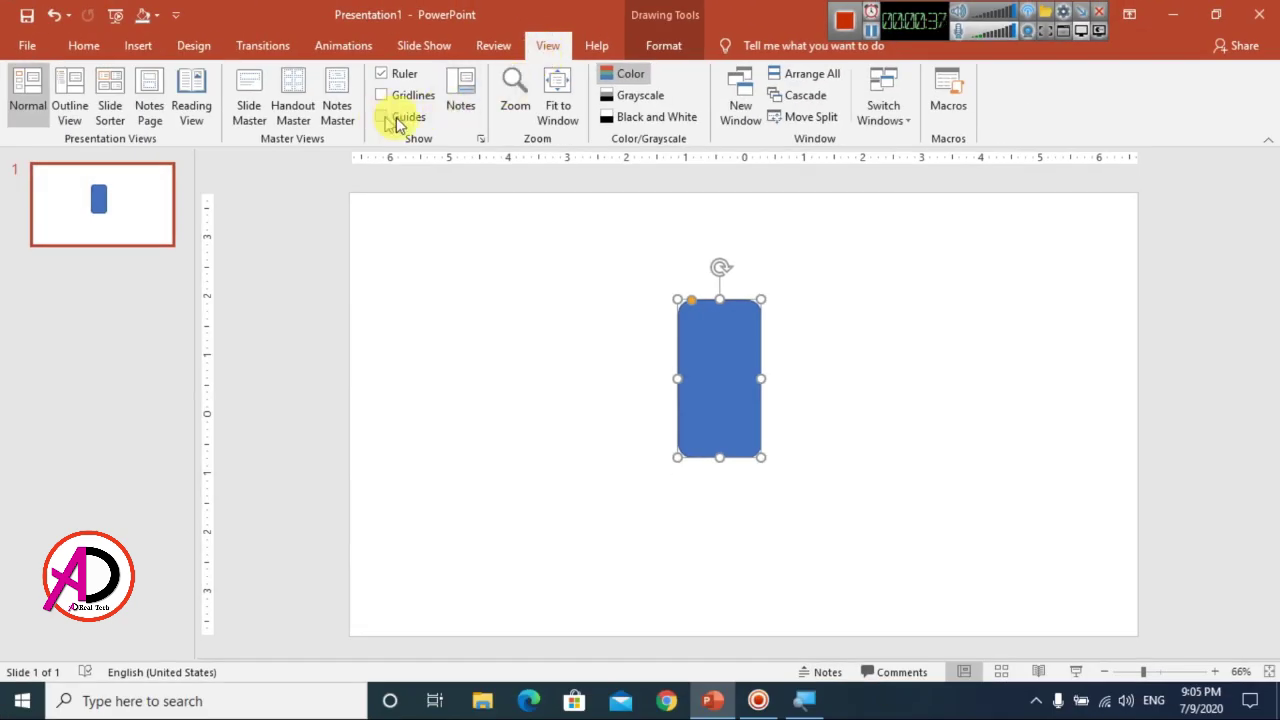
pyautogui.click(403, 120)
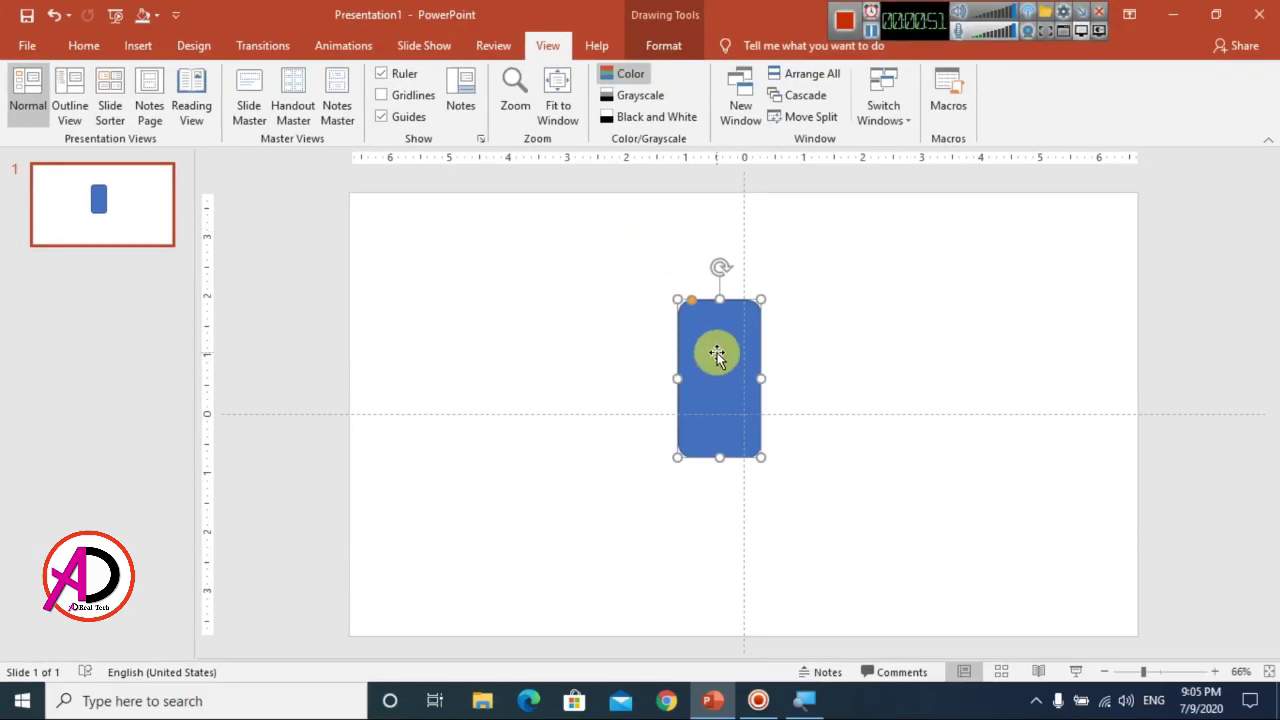
pyautogui.moveTo(710, 383); pyautogui.dragTo(735, 418)
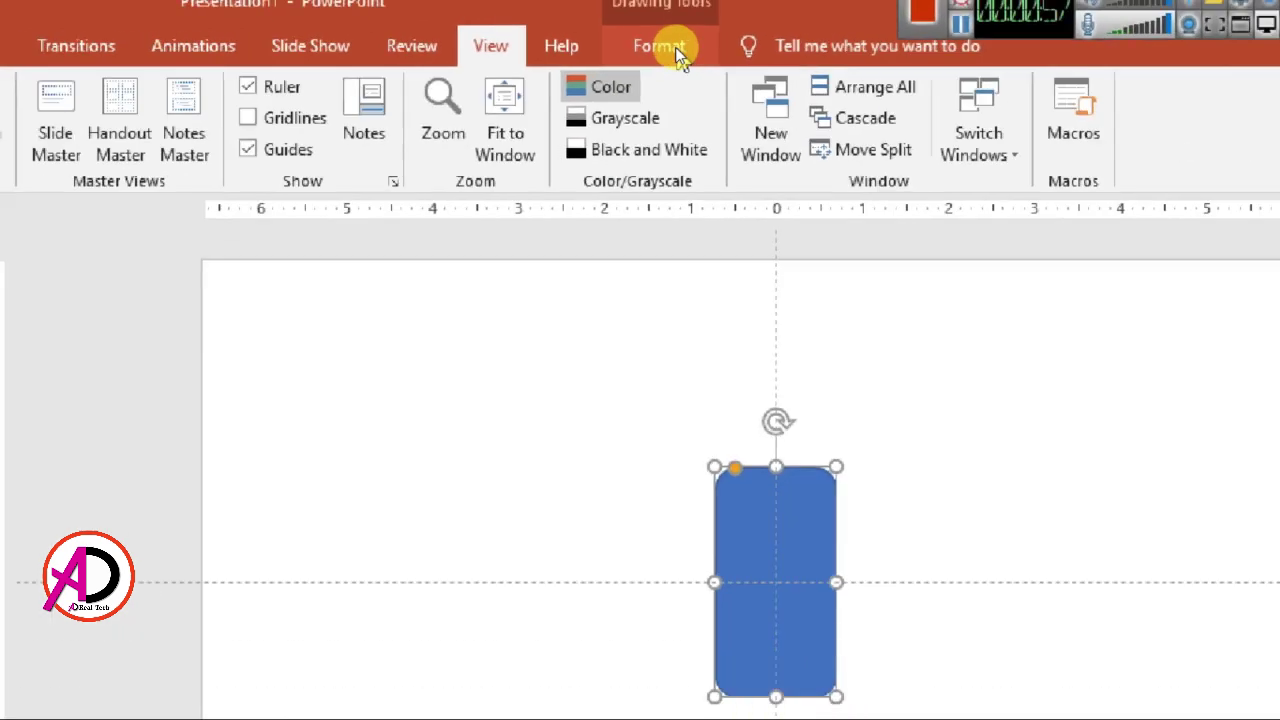
pyautogui.click(668, 47)
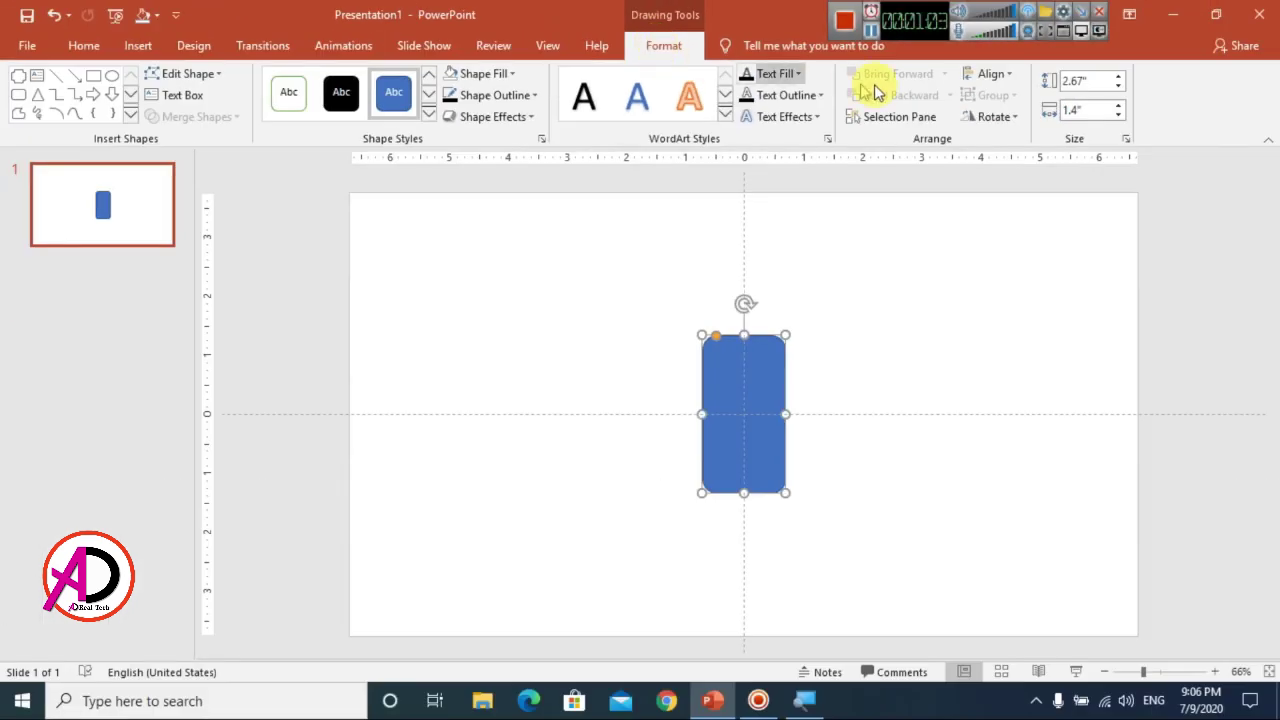
# Align the rectangle to the middle and centre of the slide
pyautogui.click(995, 75)
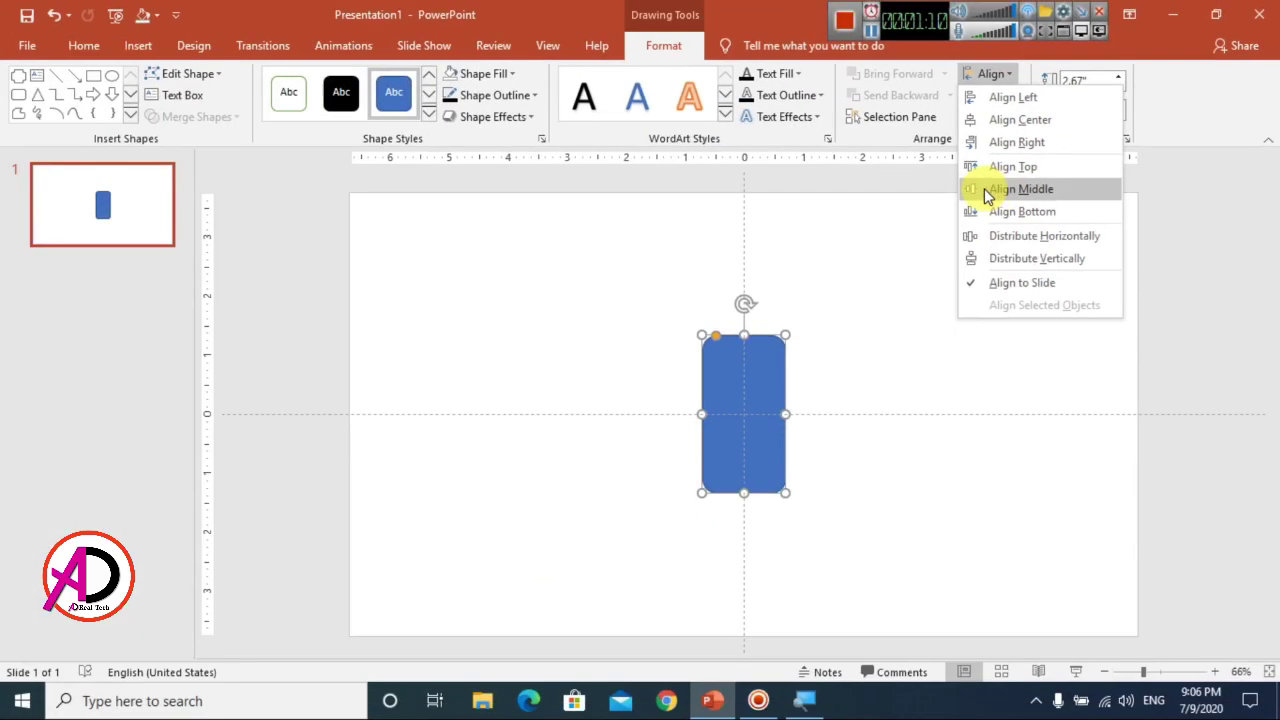
pyautogui.click(988, 191)
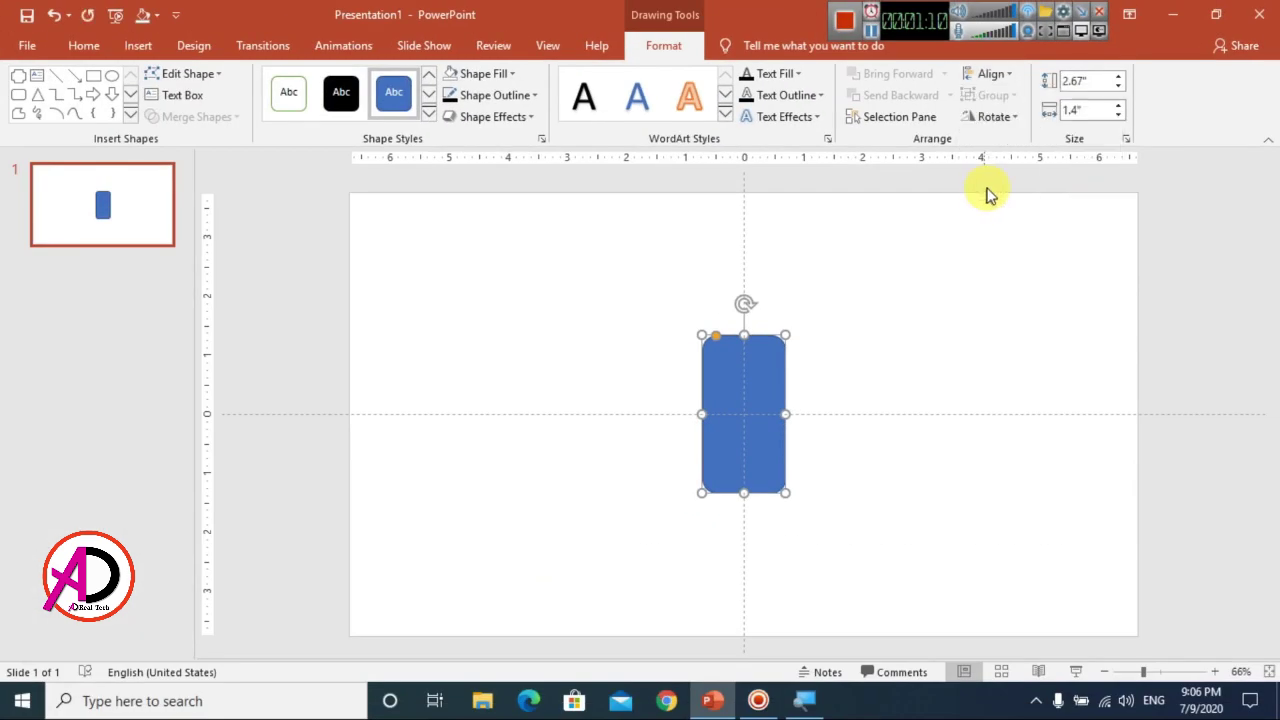
pyautogui.click(1000, 75)
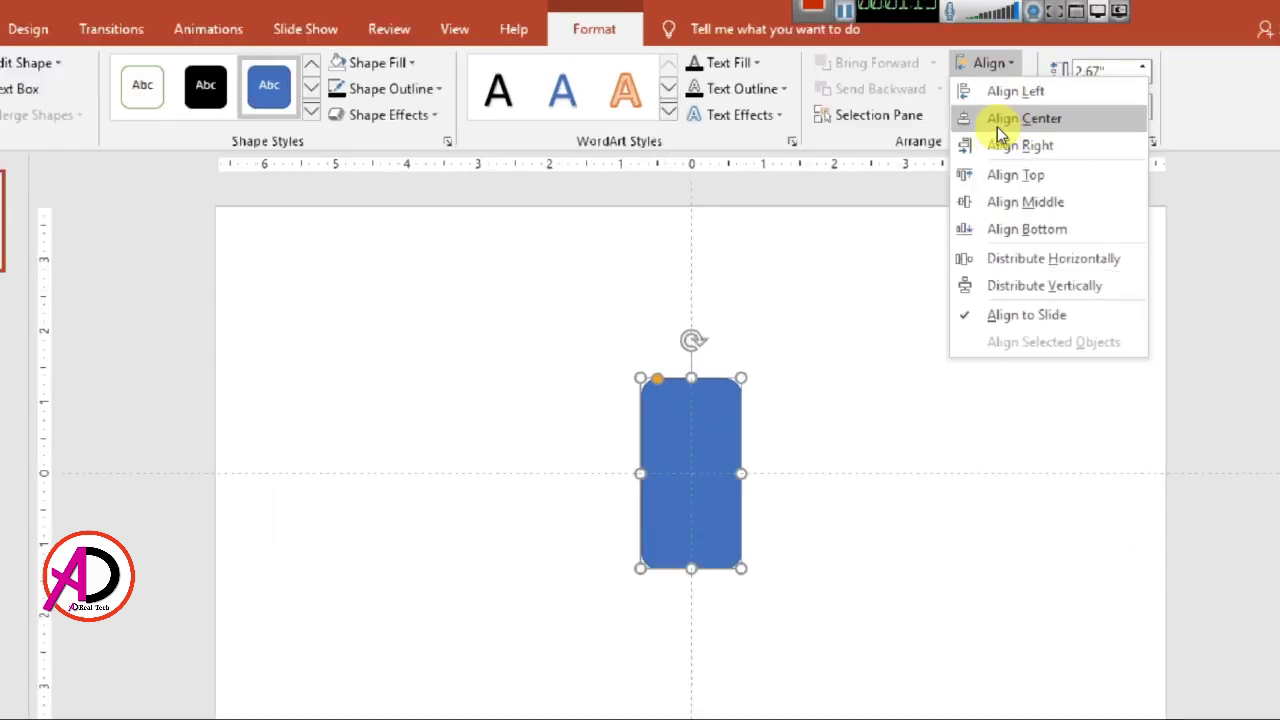
pyautogui.click(997, 126)
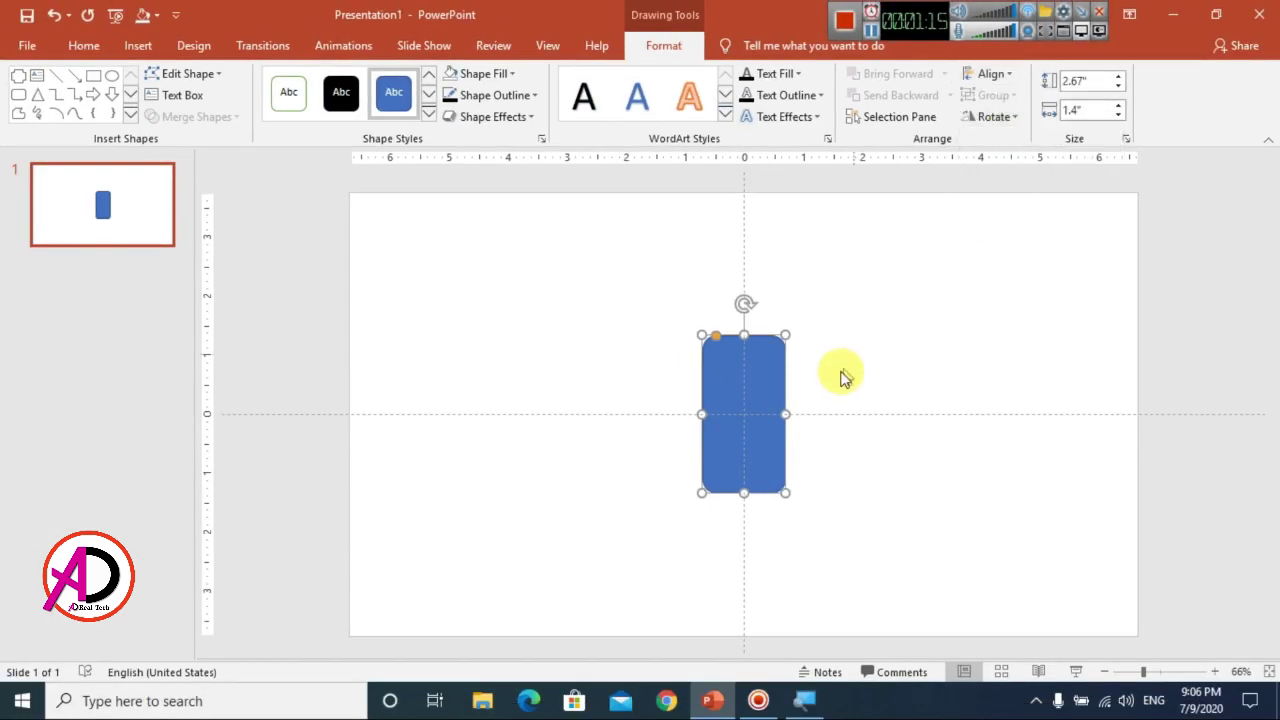
# Round the corners fully into a pill, shorten it to 2.12" tall, and re-centre it vertically
pyautogui.moveTo(720, 343); pyautogui.dragTo(763, 337)
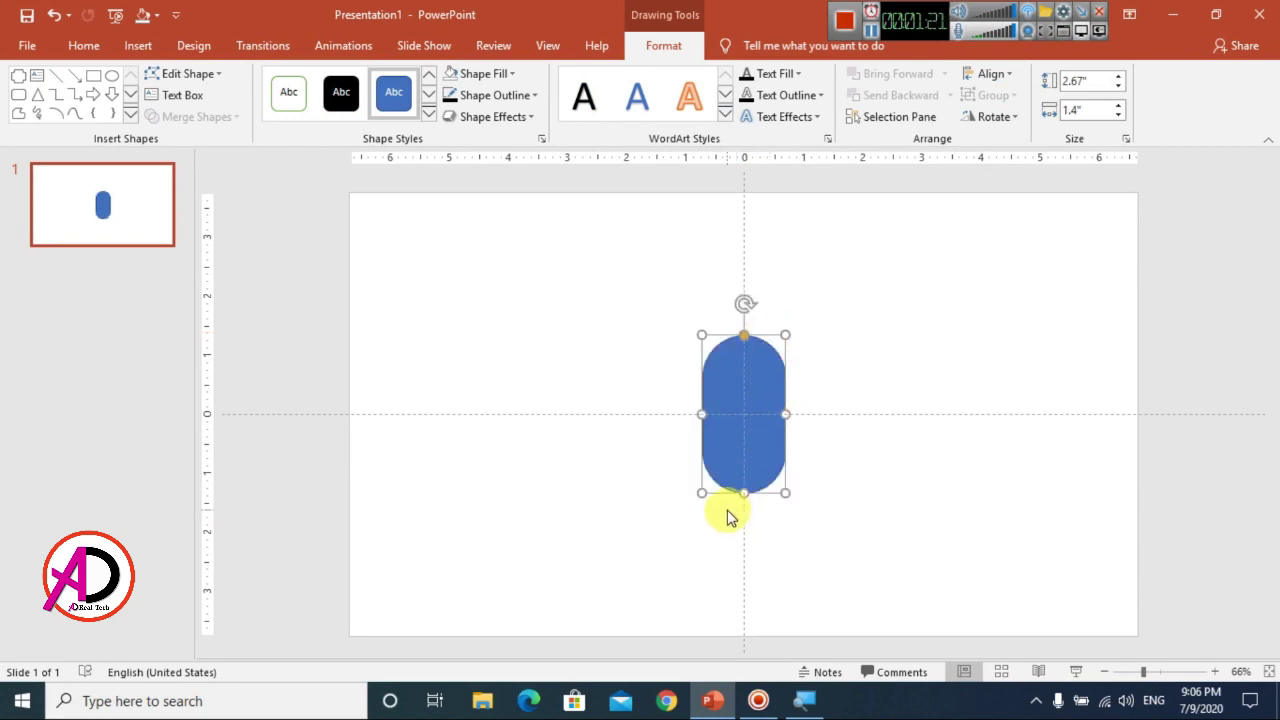
pyautogui.moveTo(743, 489); pyautogui.dragTo(743, 460)
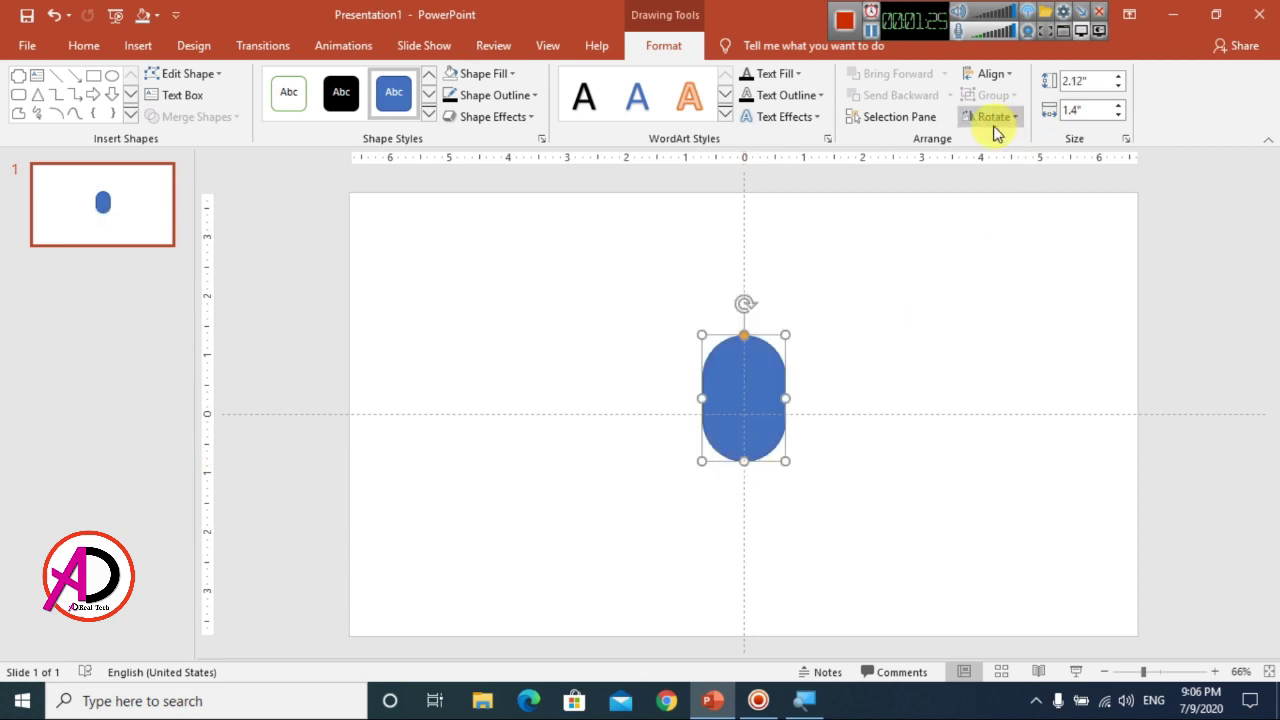
pyautogui.click(997, 76)
pyautogui.click(1012, 188)
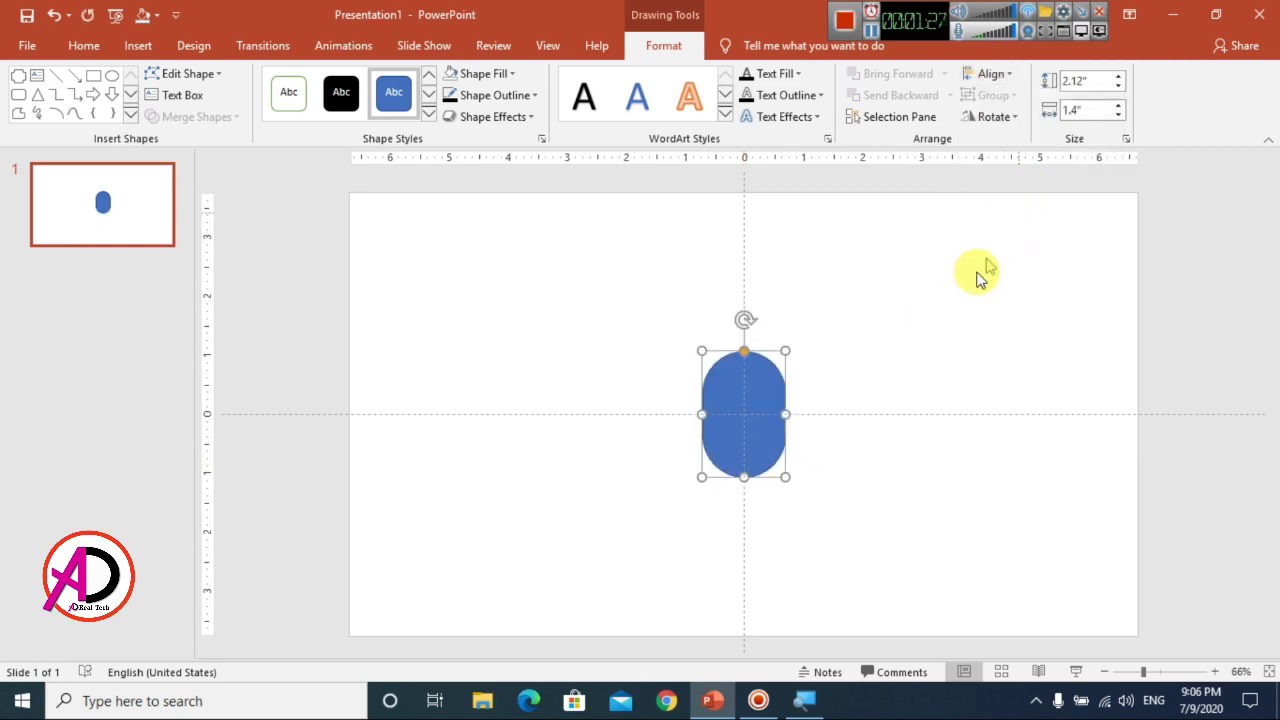
pyautogui.click(860, 385)
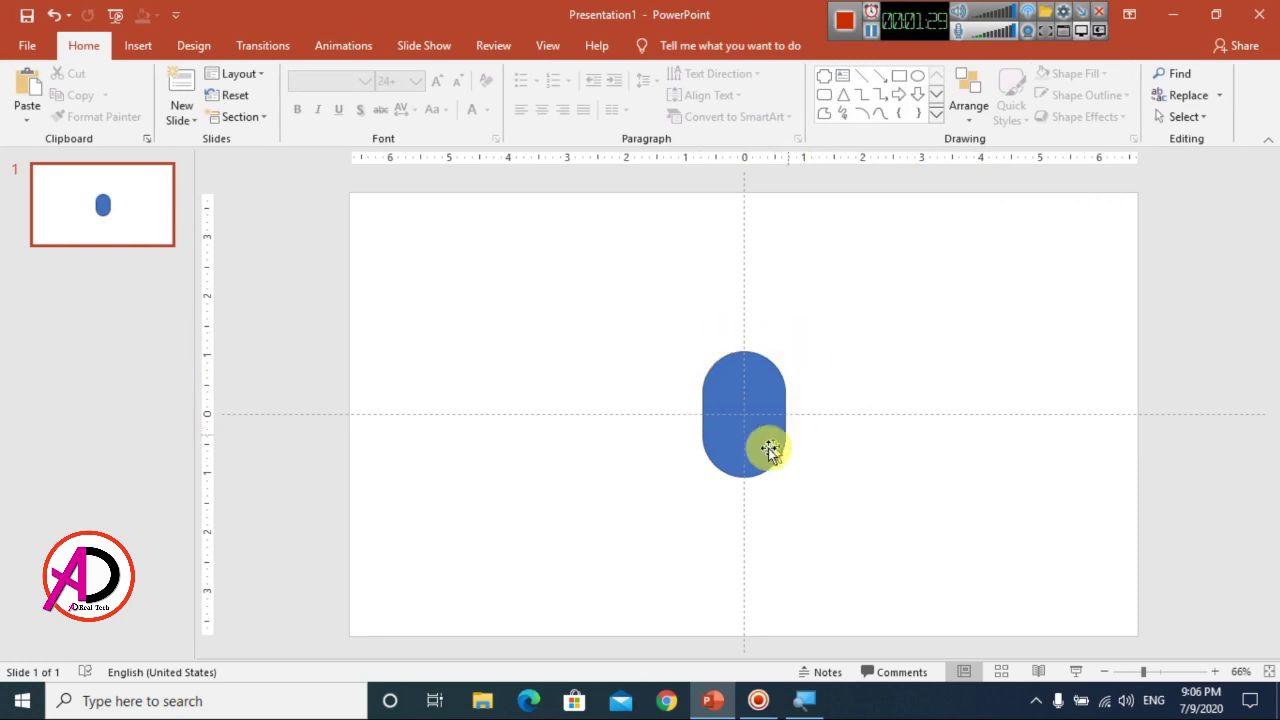
pyautogui.doubleClick(785, 393)
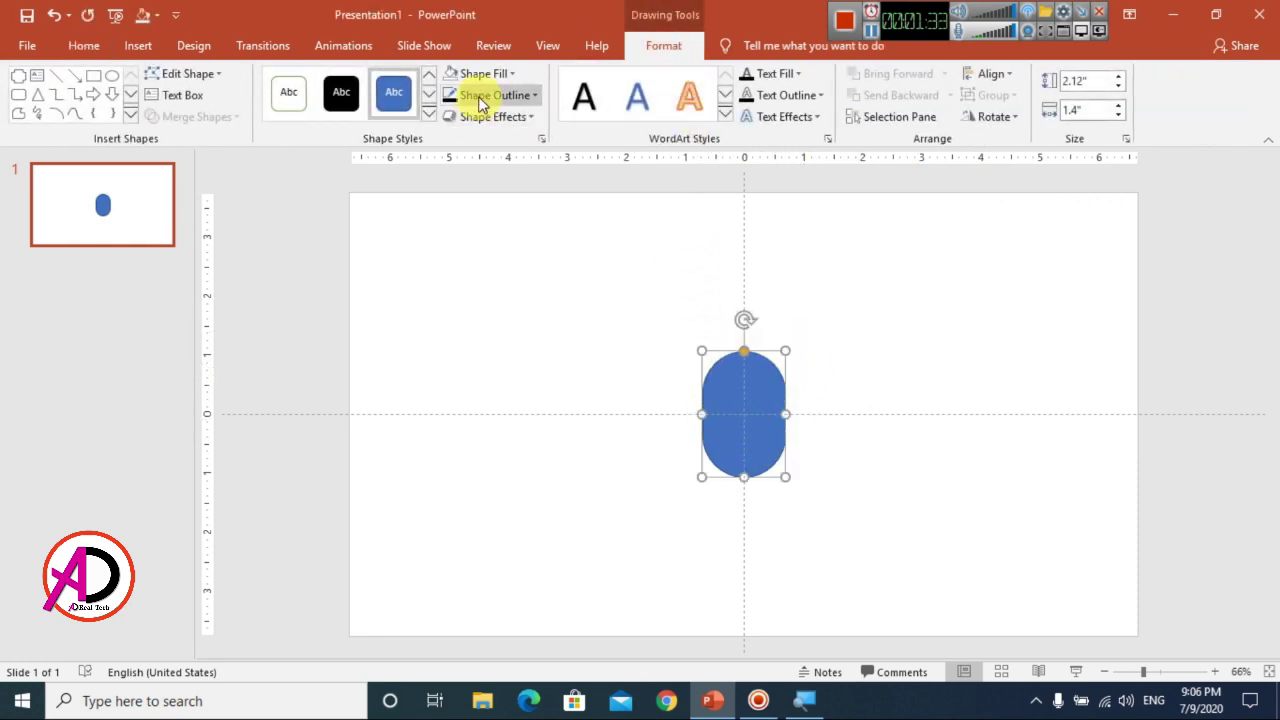
# Remove the pill's outline and give it a solid black fill
pyautogui.click(480, 95)
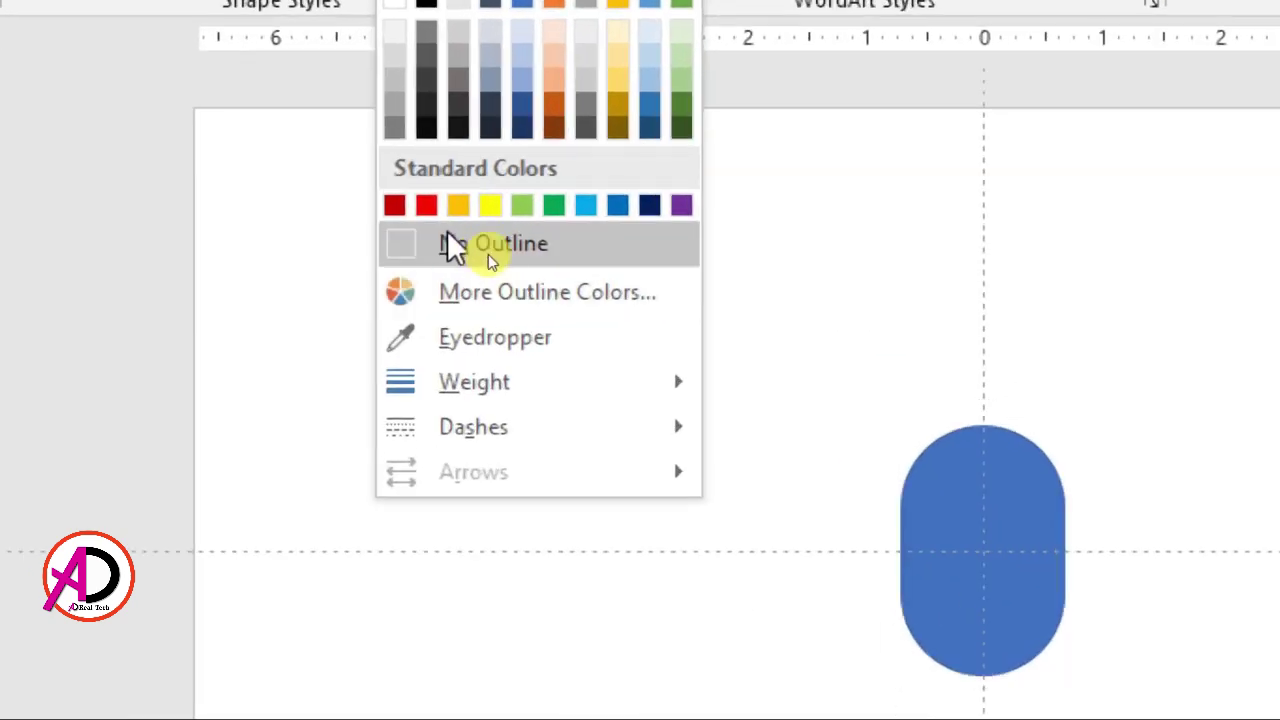
pyautogui.click(503, 252)
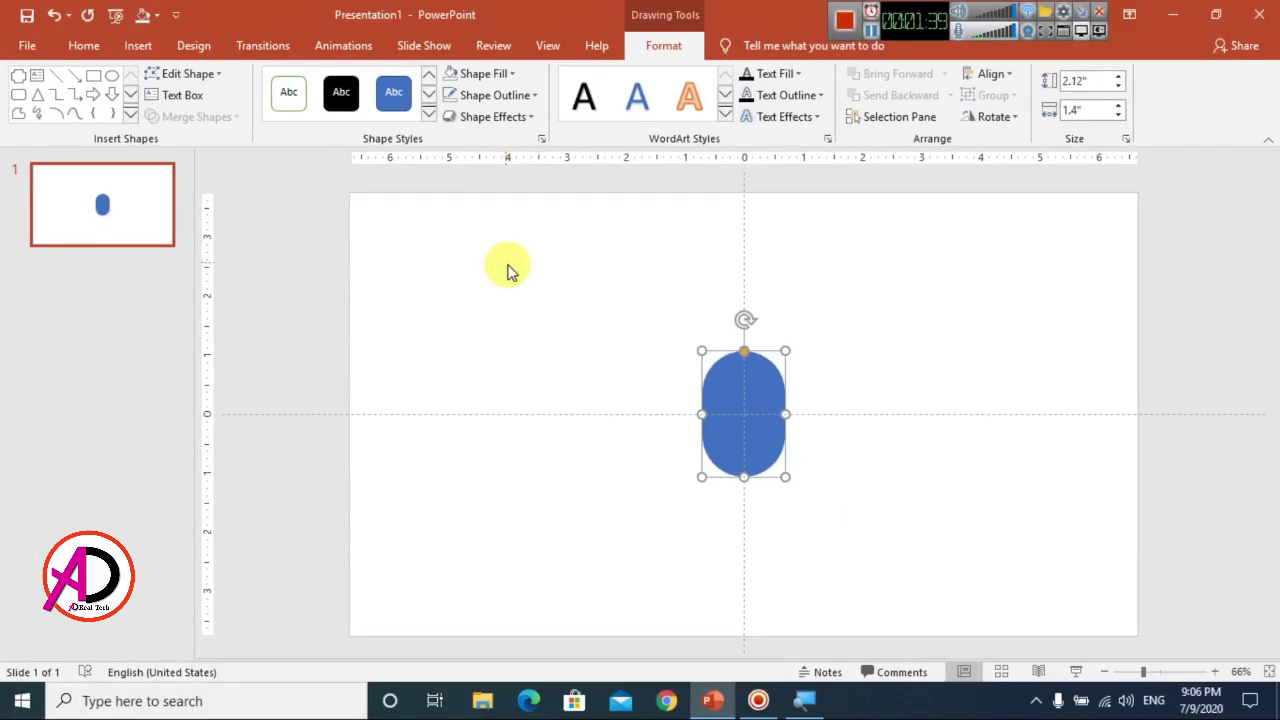
pyautogui.click(470, 74)
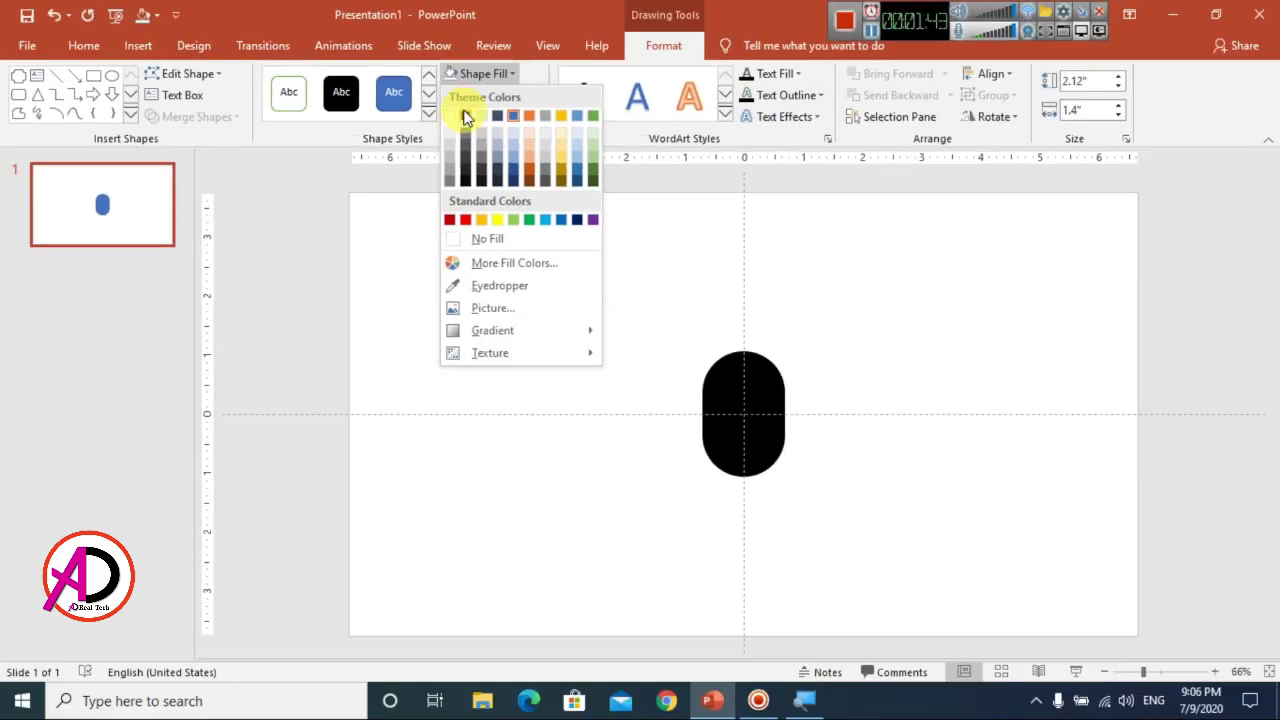
pyautogui.click(465, 116)
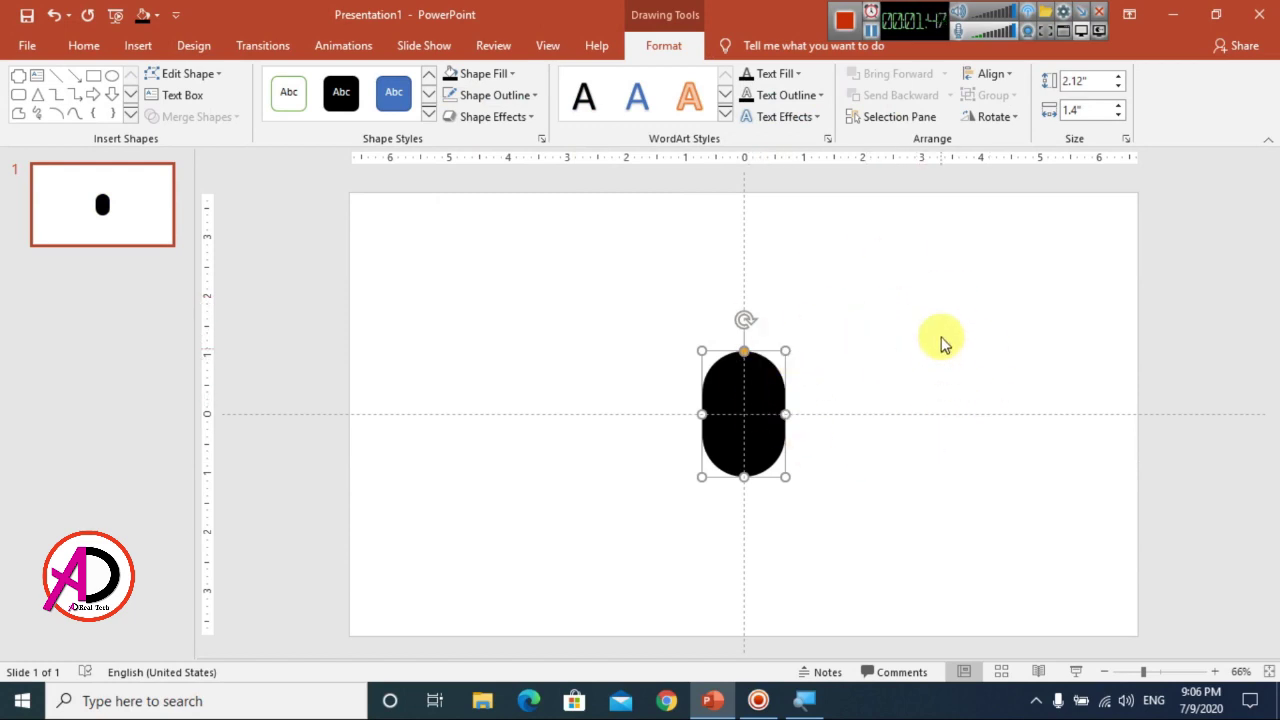
pyautogui.click(846, 386)
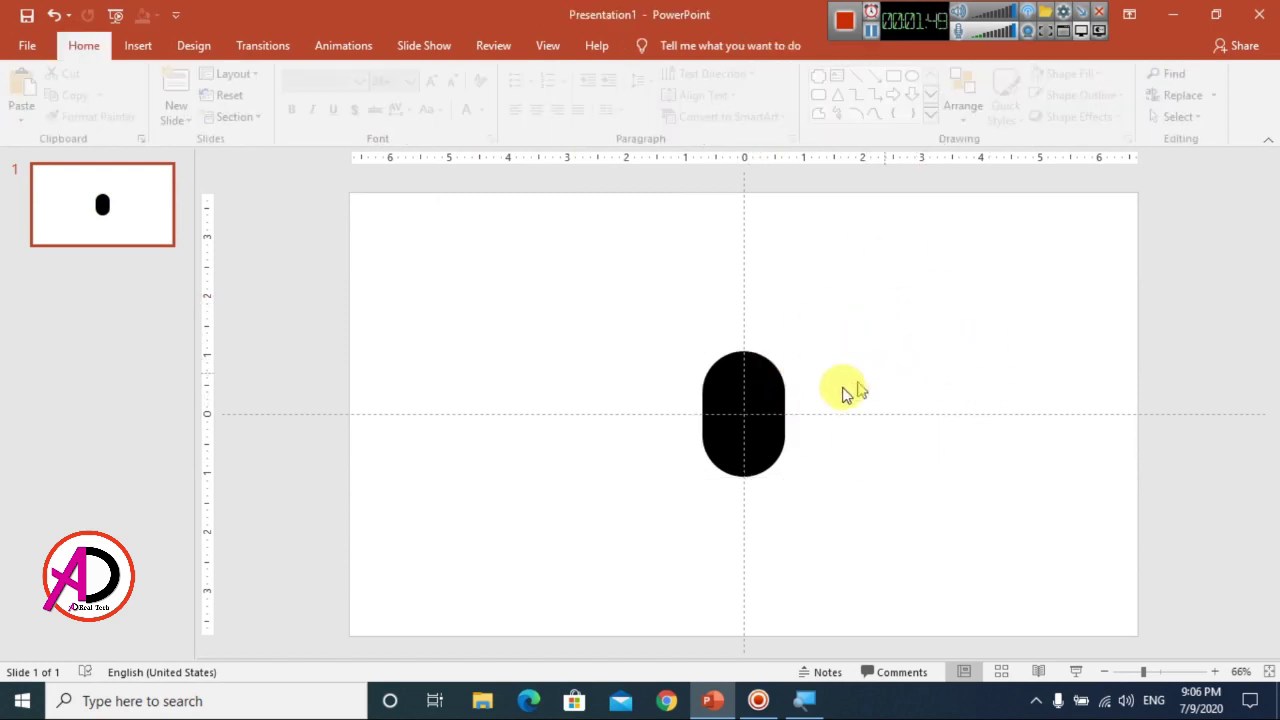
pyautogui.click(140, 47)
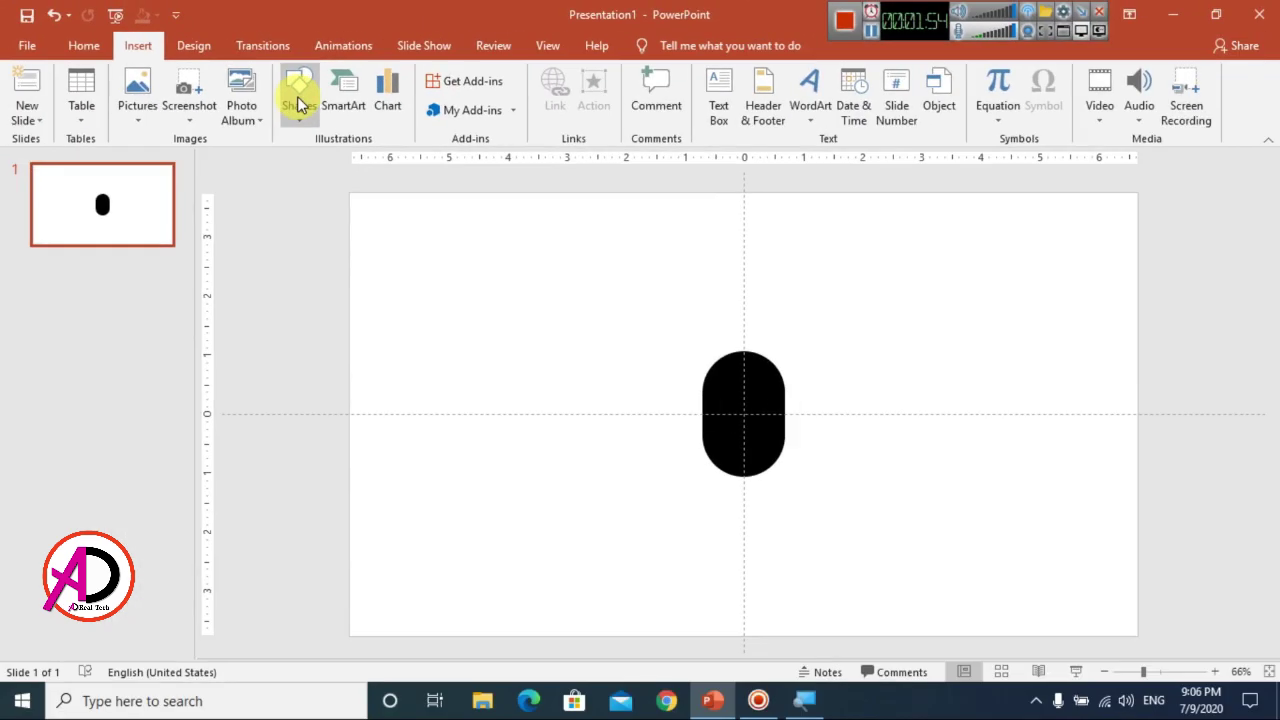
# Draw a small 0.75" by 0.37" rectangle above-left of the pill and round its top corners
pyautogui.click(298, 105)
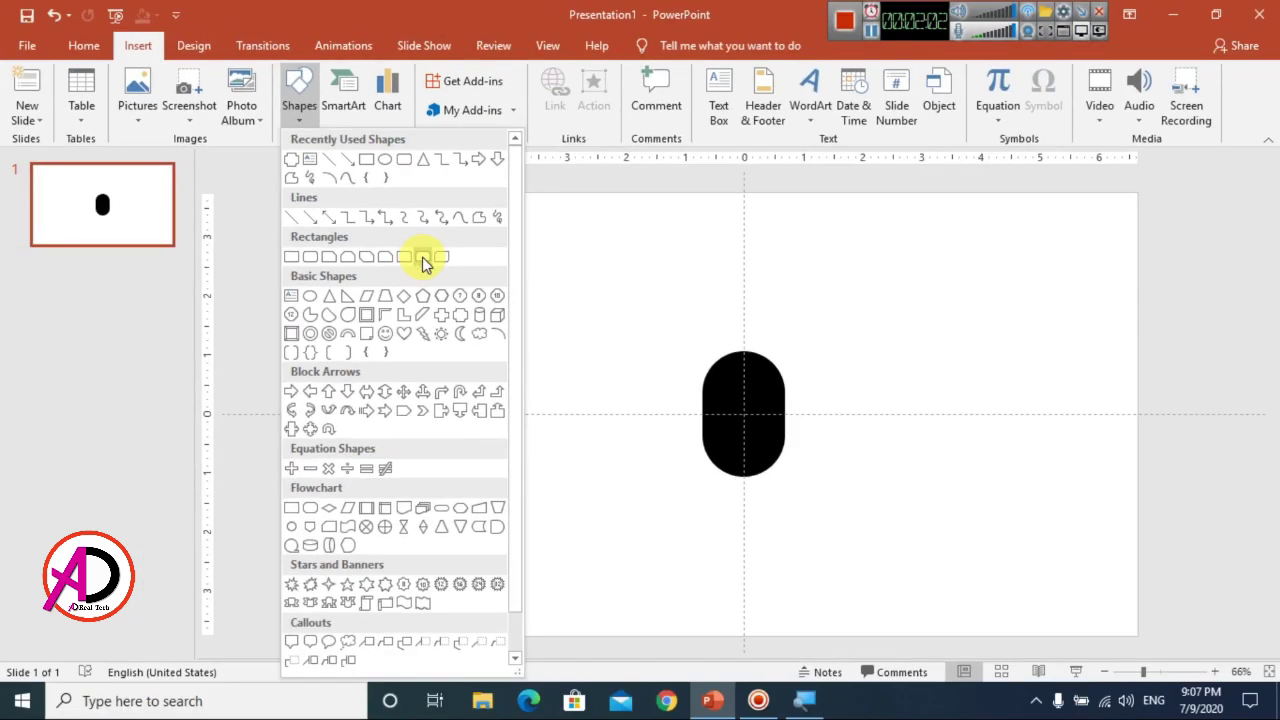
pyautogui.click(424, 259)
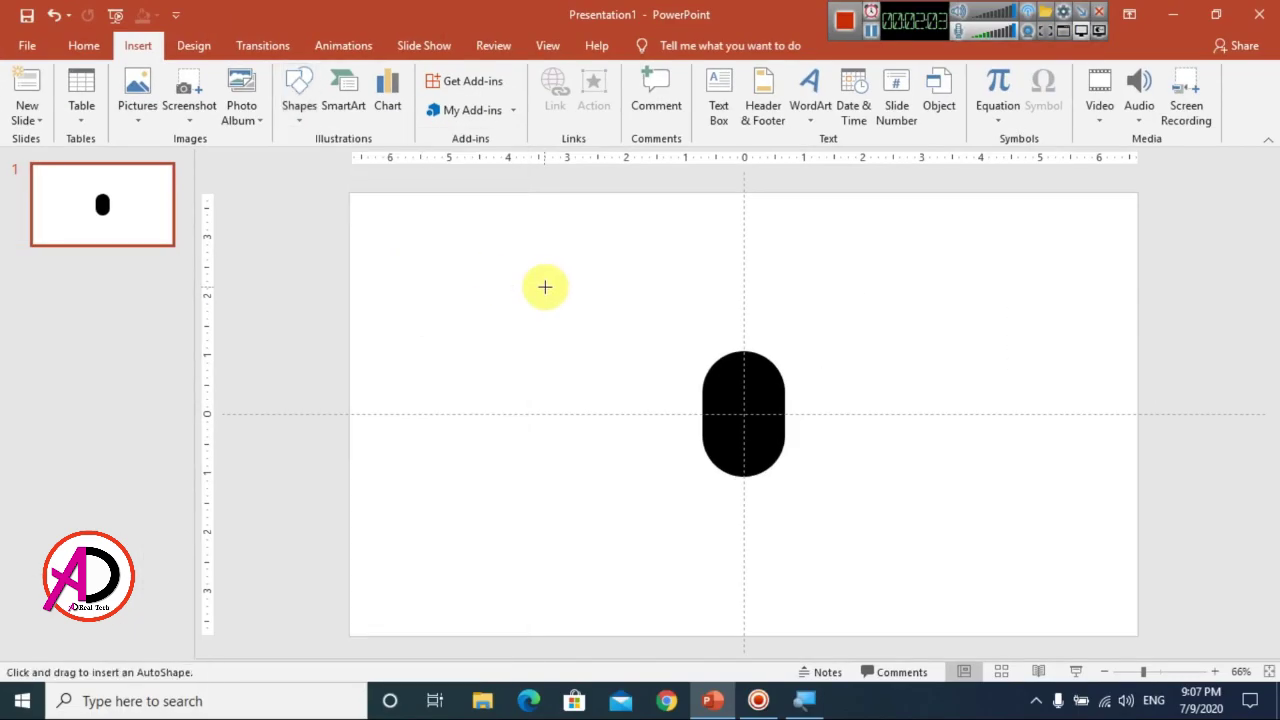
pyautogui.moveTo(535, 278); pyautogui.dragTo(542, 320)
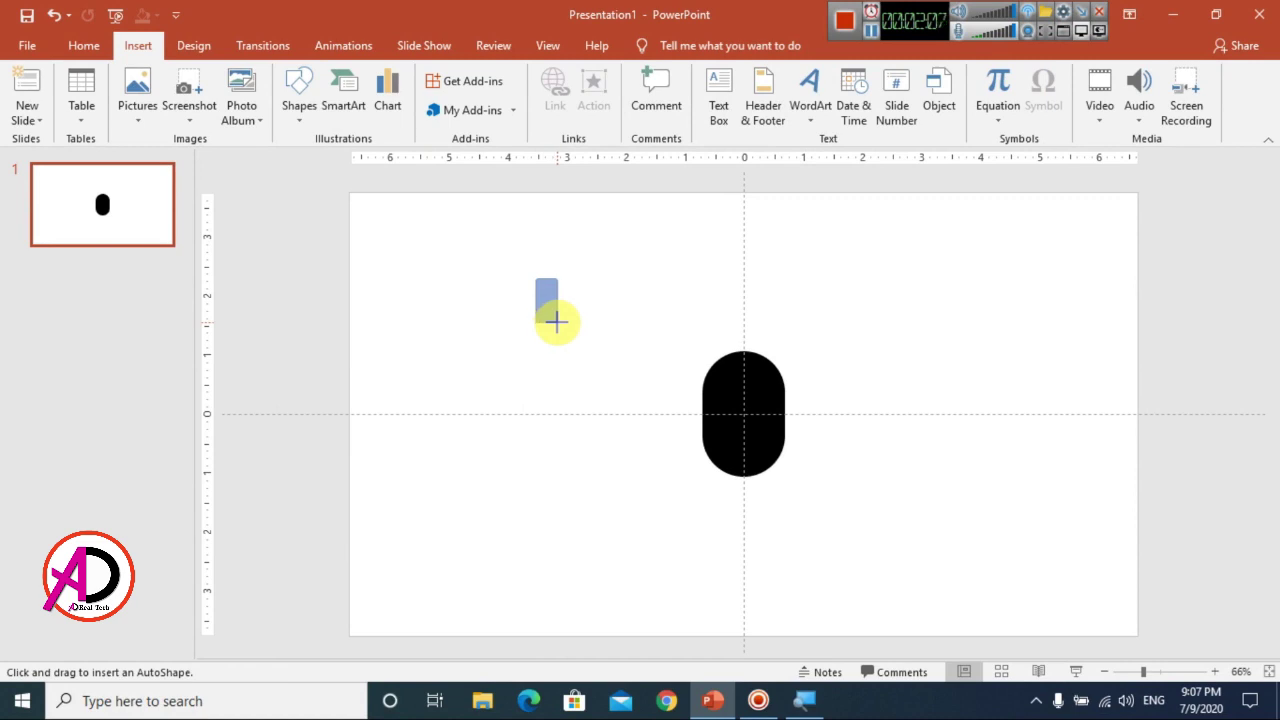
pyautogui.moveTo(557, 321); pyautogui.dragTo(690, 350)
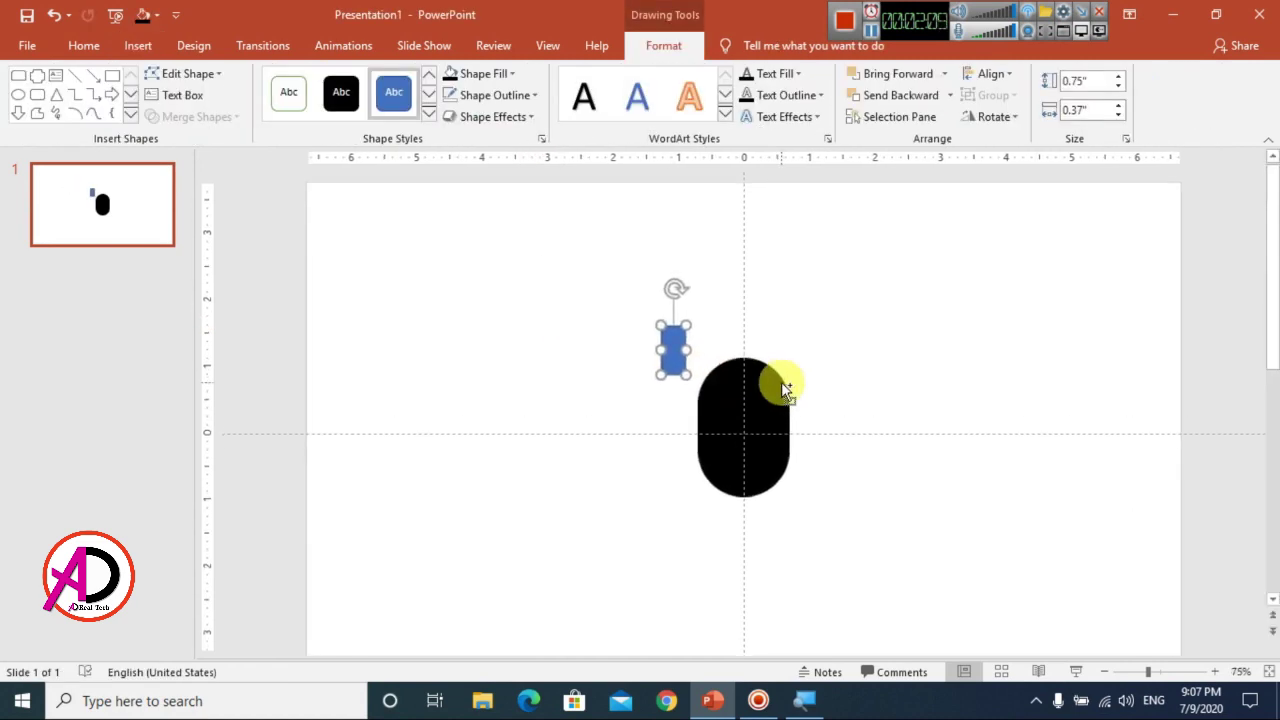
pyautogui.scroll(5, 781, 382)
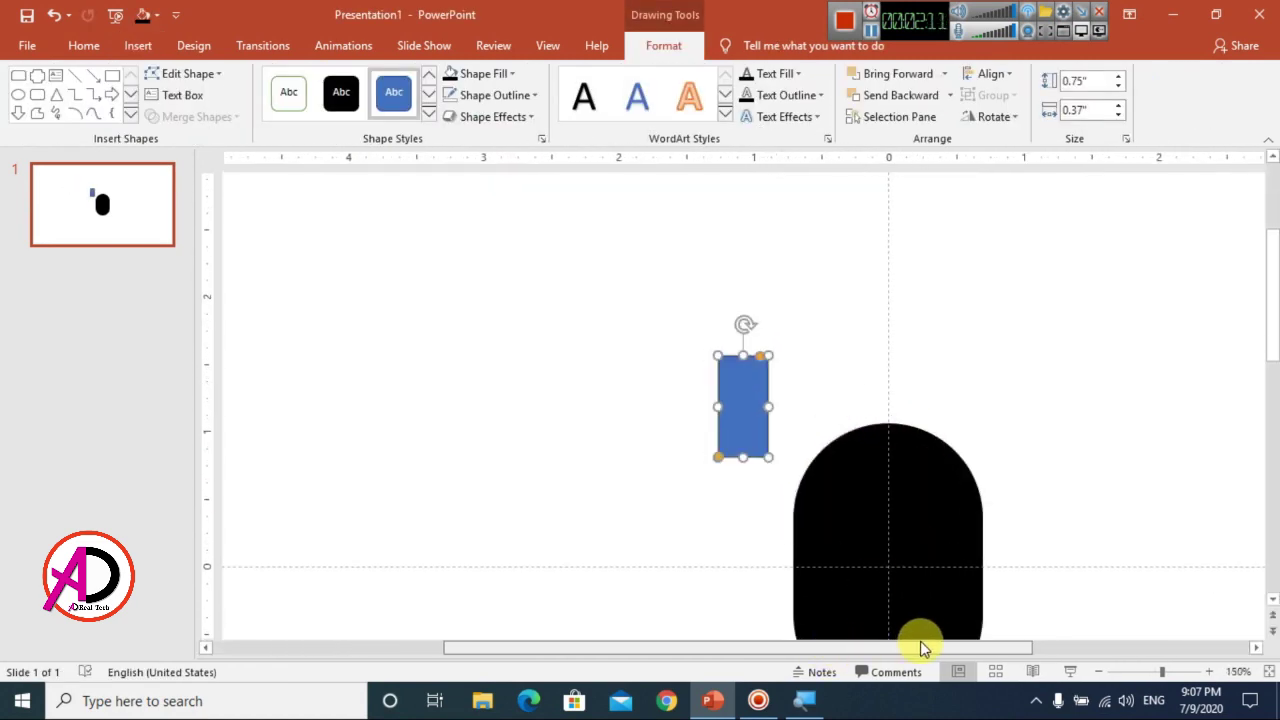
pyautogui.moveTo(921, 648); pyautogui.dragTo(943, 646)
pyautogui.scroll(-2, 1020, 417)
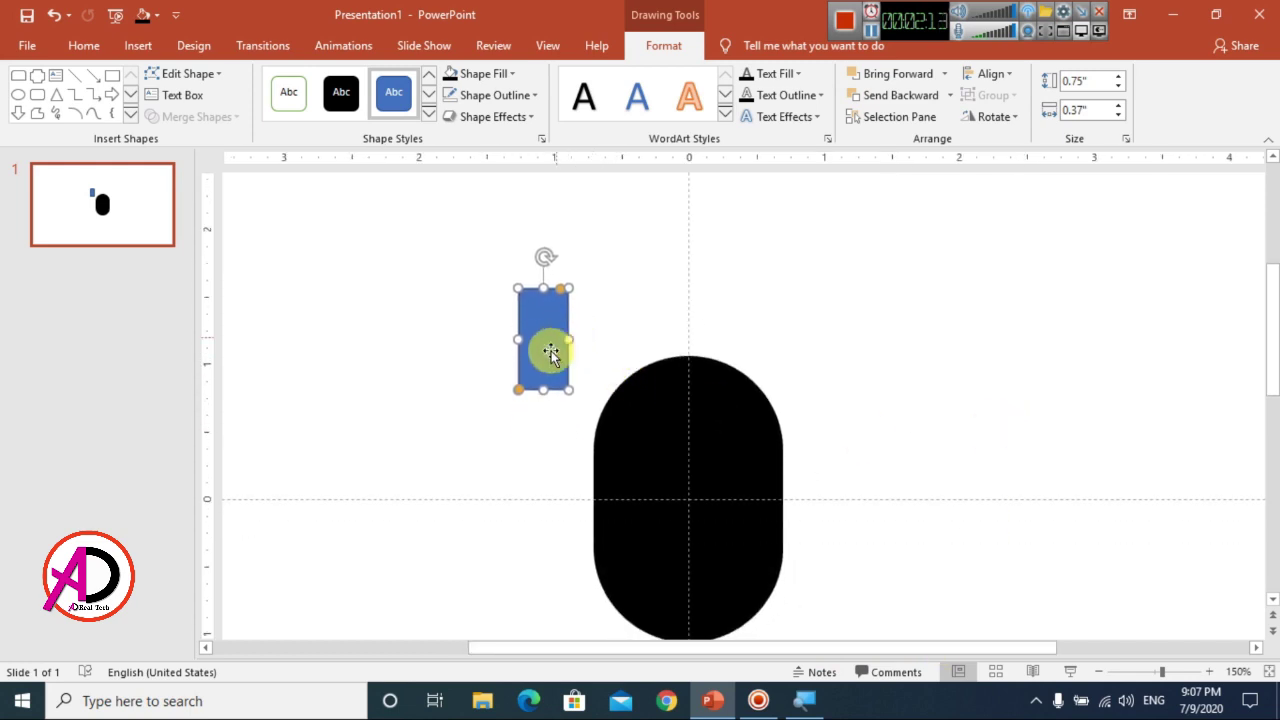
pyautogui.moveTo(560, 289); pyautogui.dragTo(540, 294)
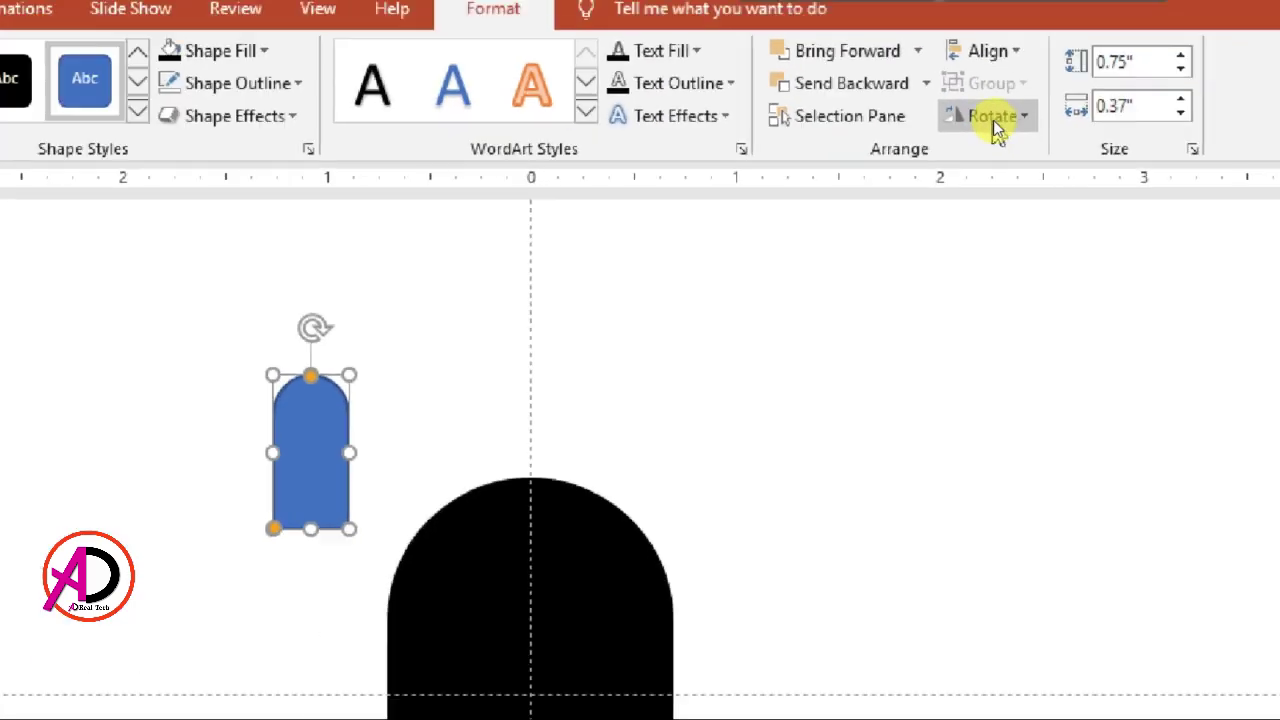
# Flip the small shape vertically and stretch it to 0.89" by 0.37" over the pill's top centre
pyautogui.click(993, 118)
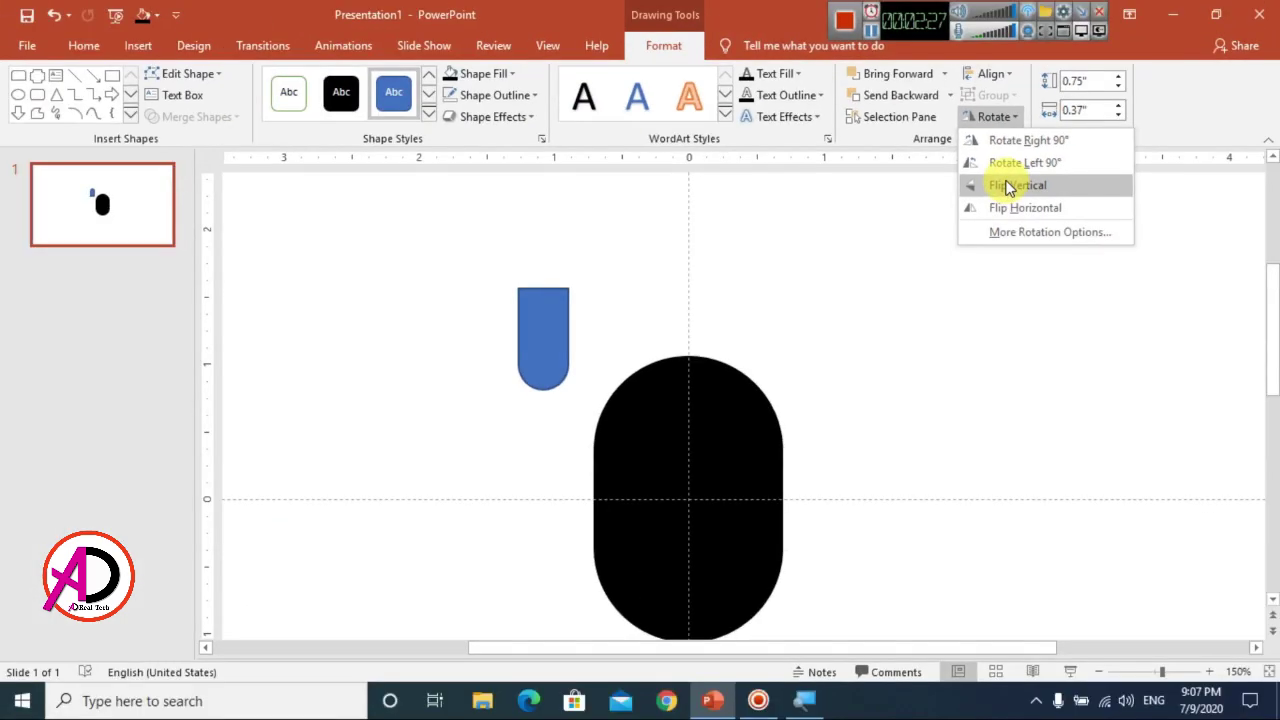
pyautogui.click(1008, 187)
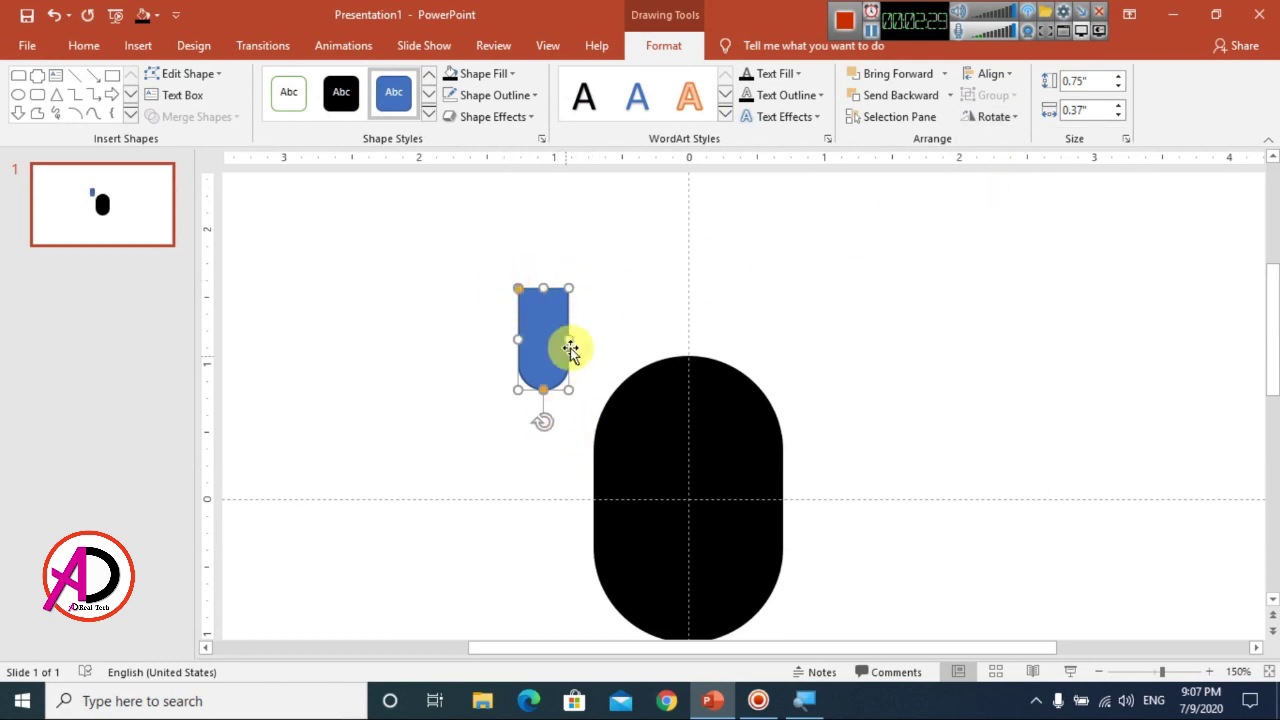
pyautogui.moveTo(540, 353); pyautogui.dragTo(687, 399)
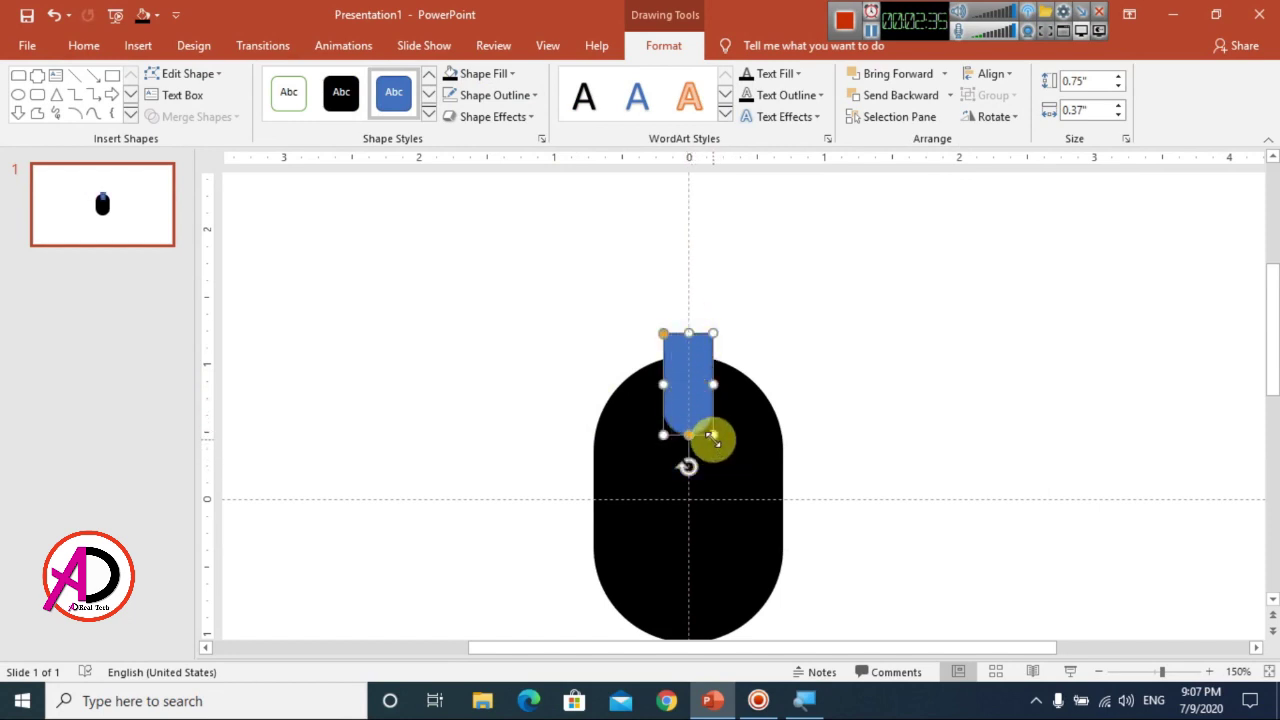
pyautogui.moveTo(688, 333); pyautogui.dragTo(687, 314)
pyautogui.moveTo(704, 395); pyautogui.dragTo(704, 402)
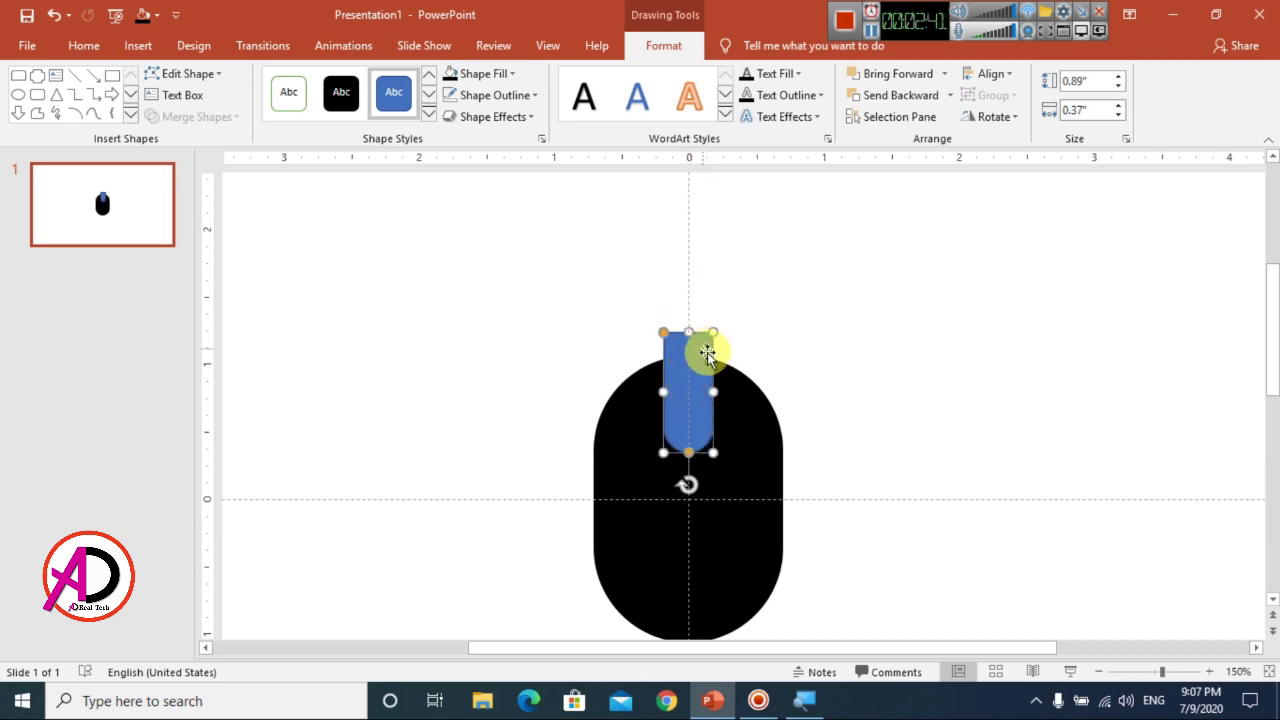
pyautogui.moveTo(696, 410); pyautogui.dragTo(697, 395)
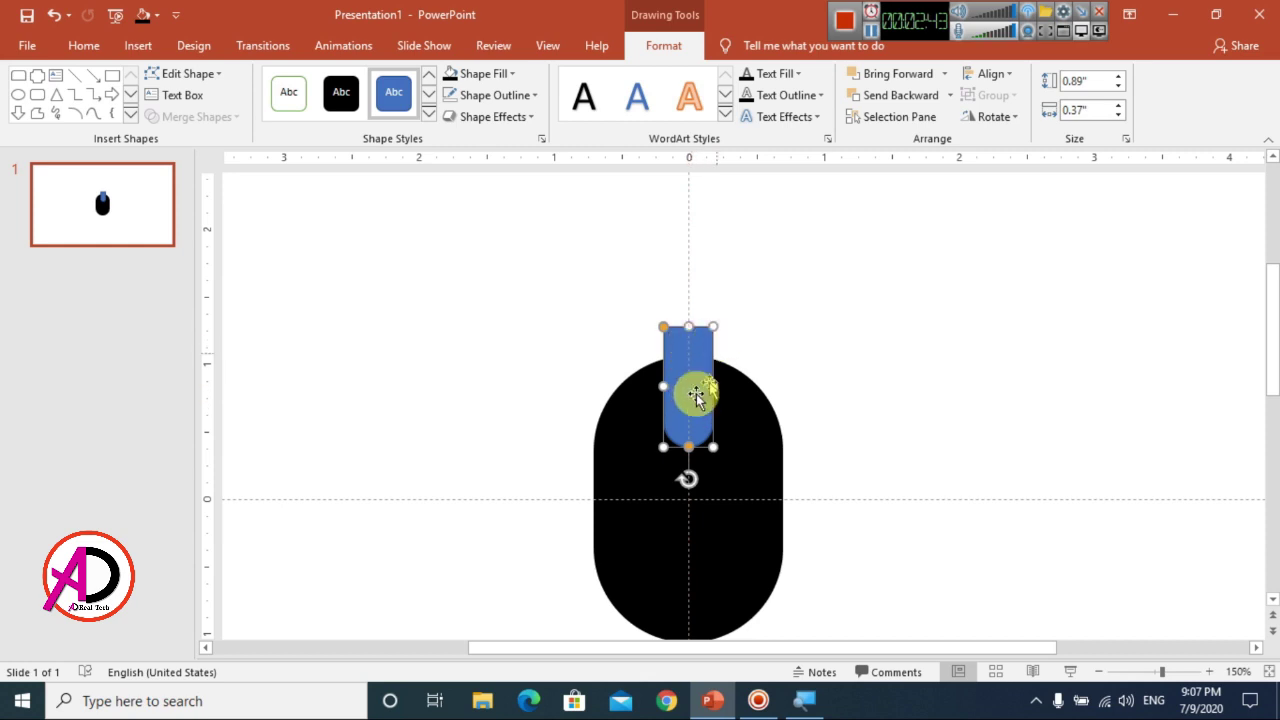
# Fill the small shape white and remove its outline
pyautogui.click(503, 80)
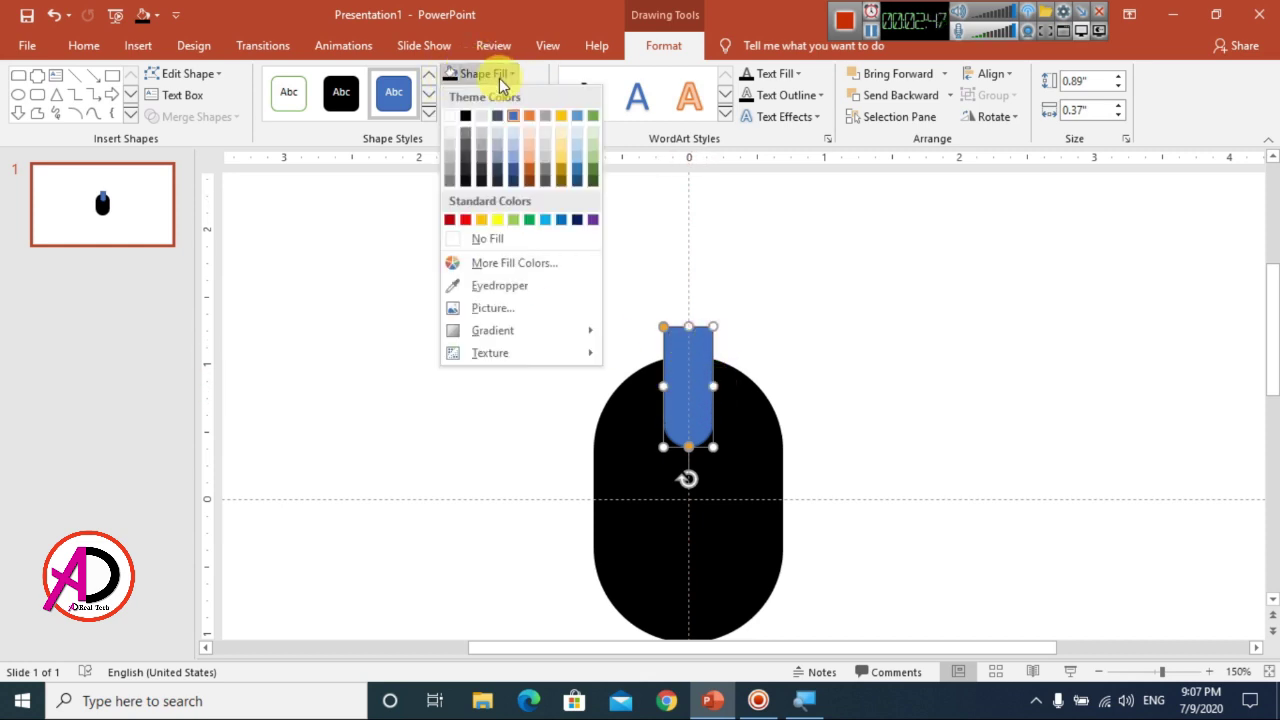
pyautogui.click(448, 117)
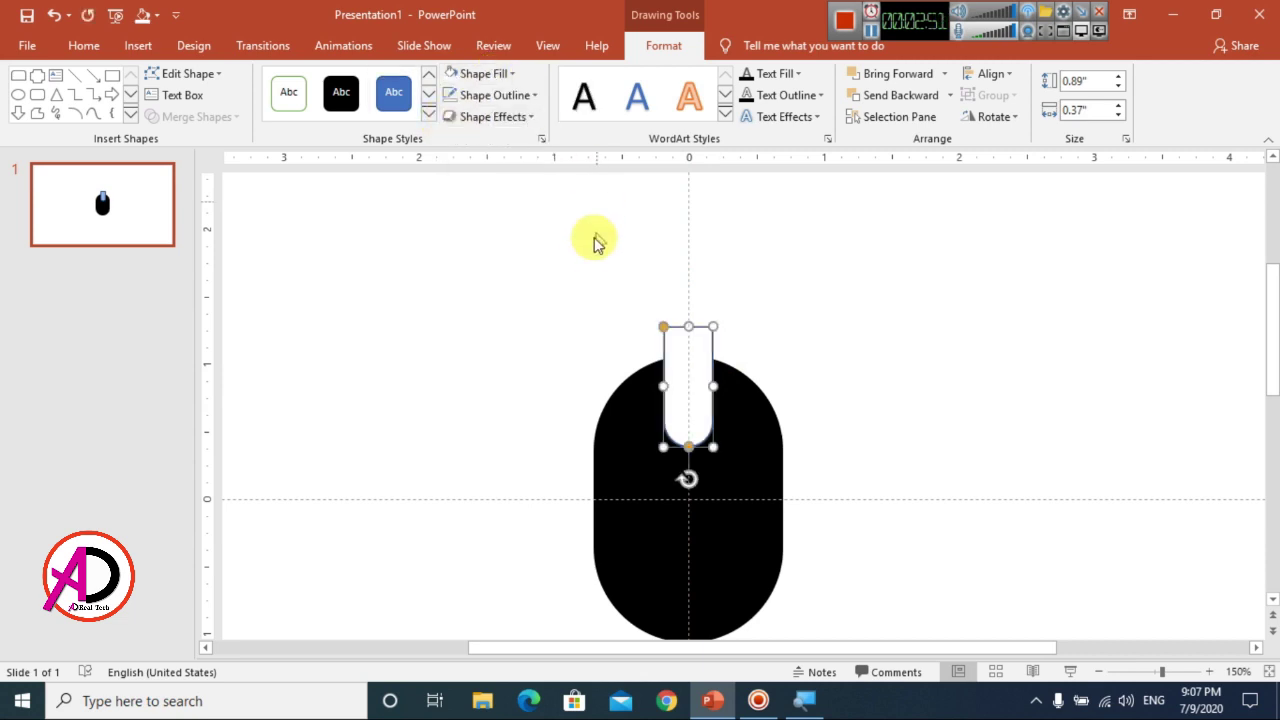
pyautogui.click(483, 76)
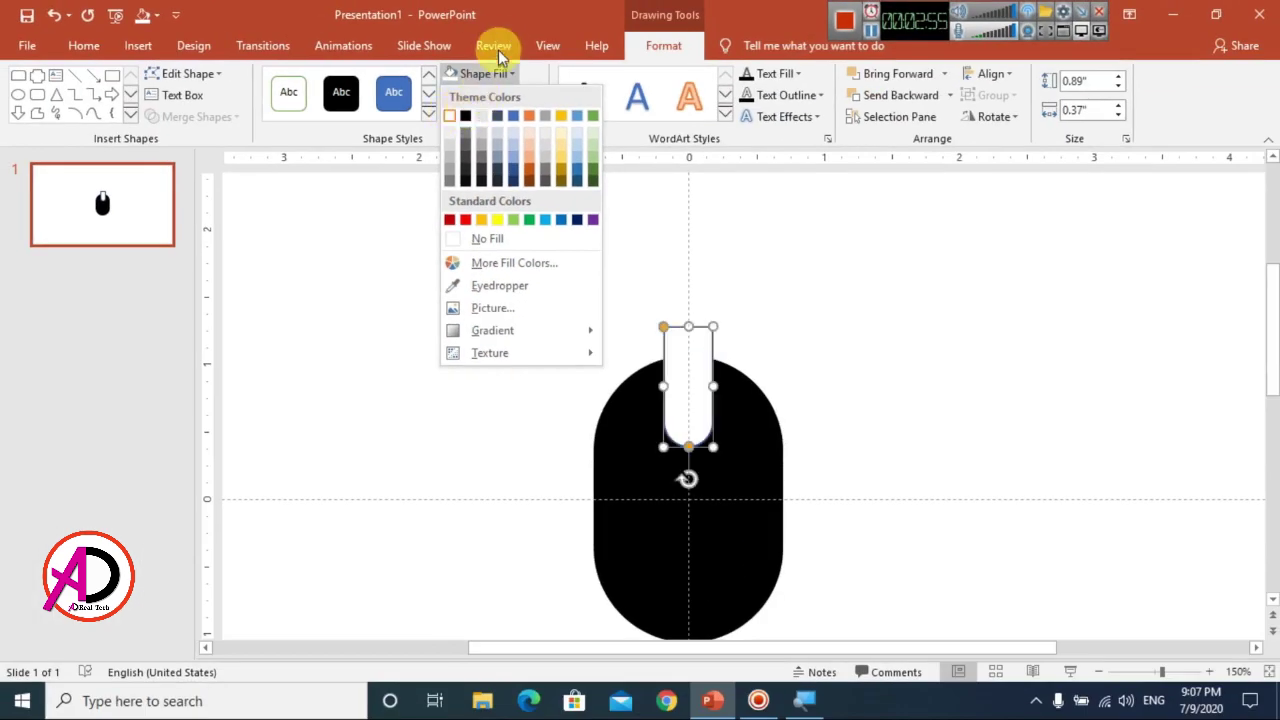
pyautogui.click(450, 117)
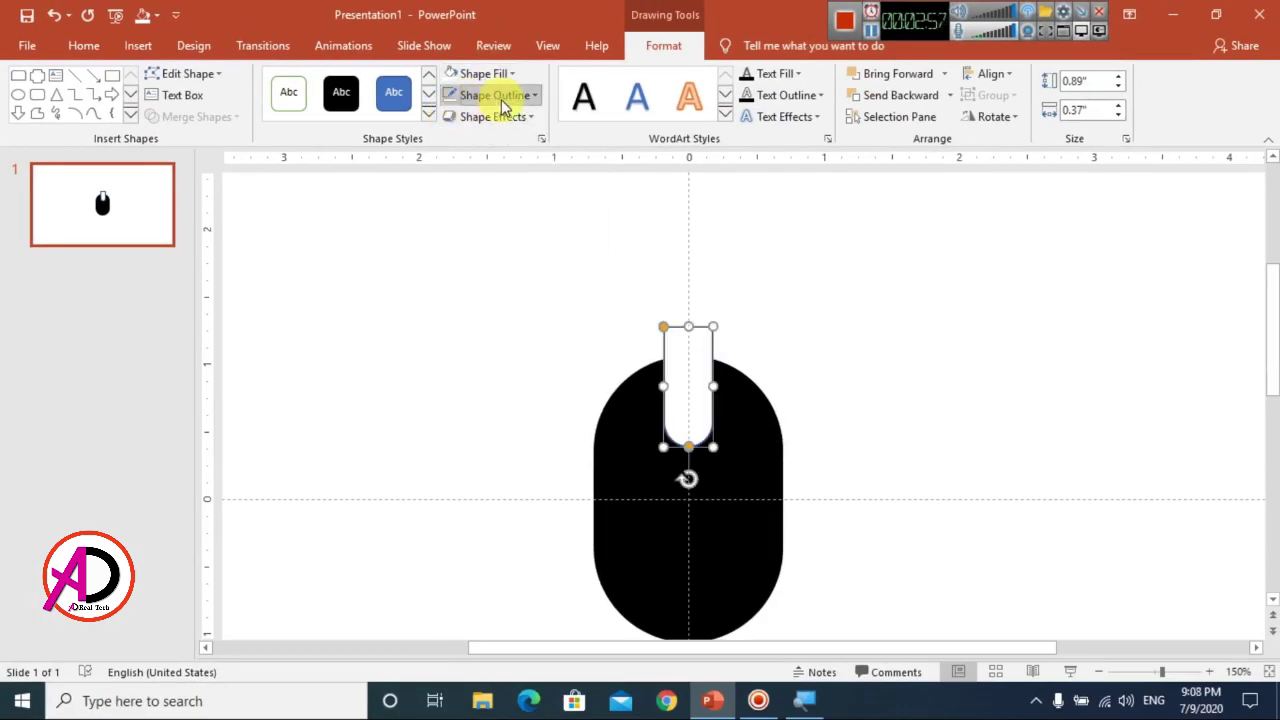
pyautogui.click(503, 104)
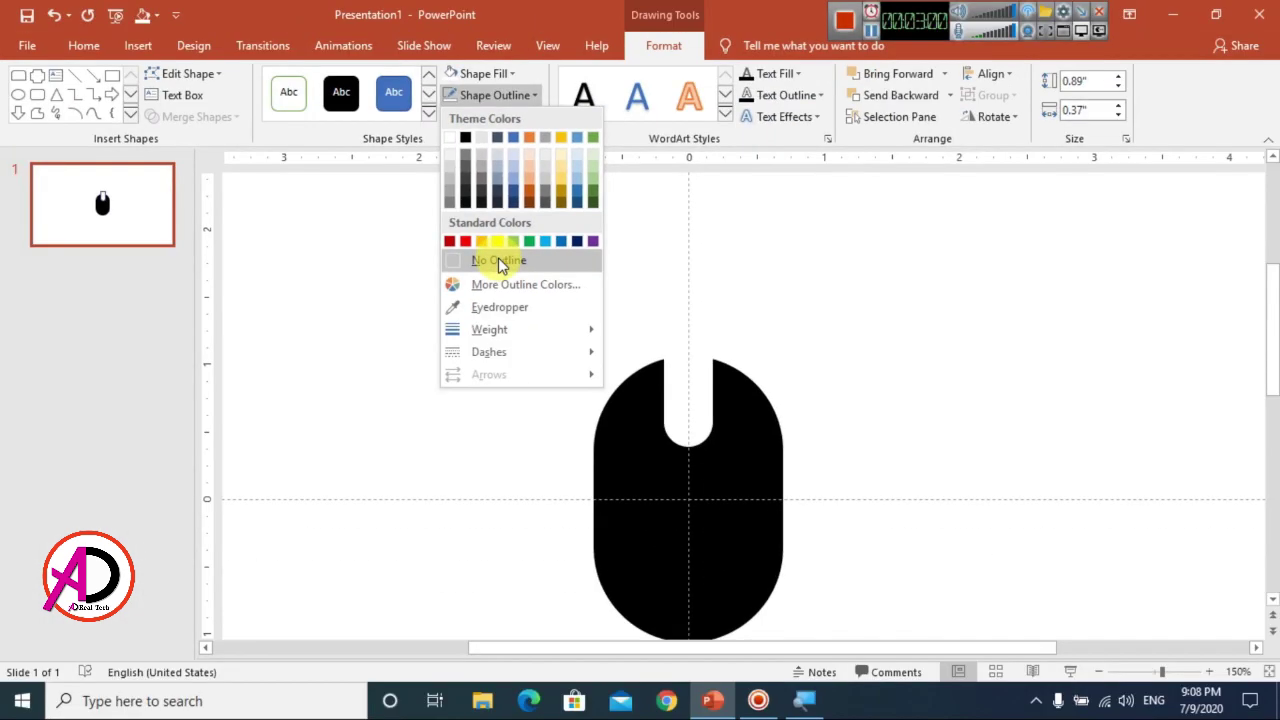
pyautogui.click(500, 261)
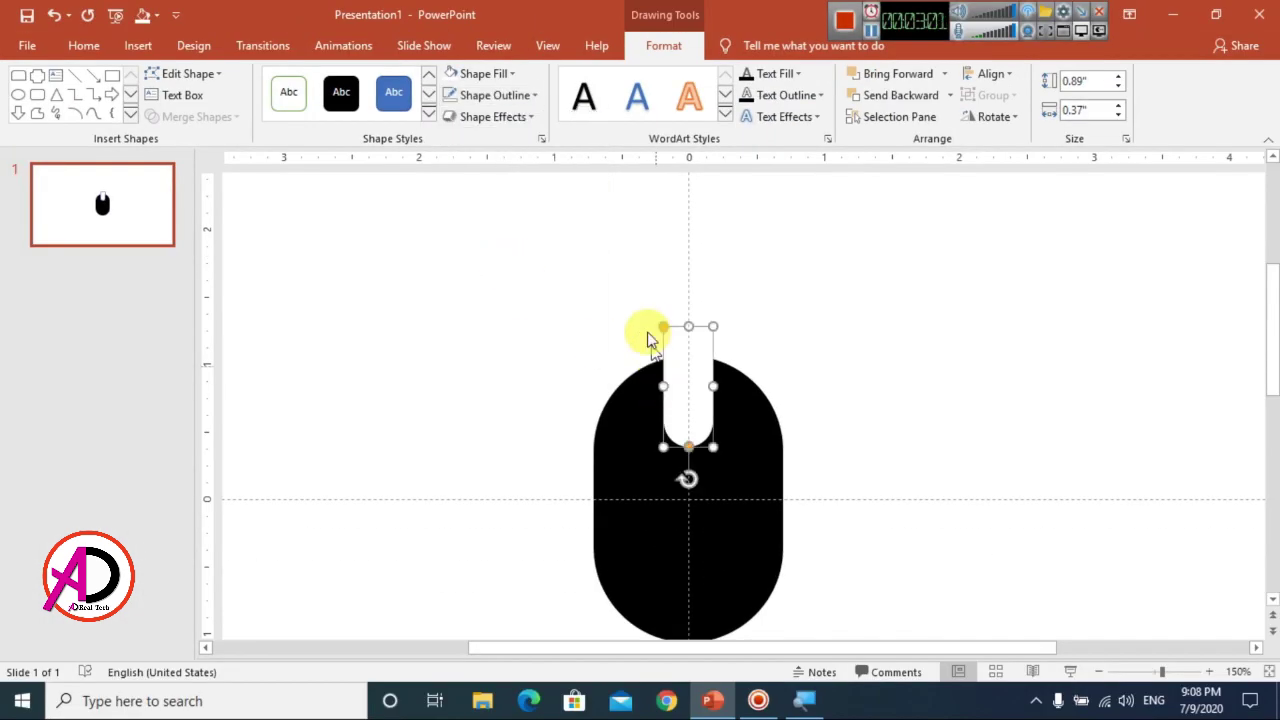
pyautogui.click(894, 360)
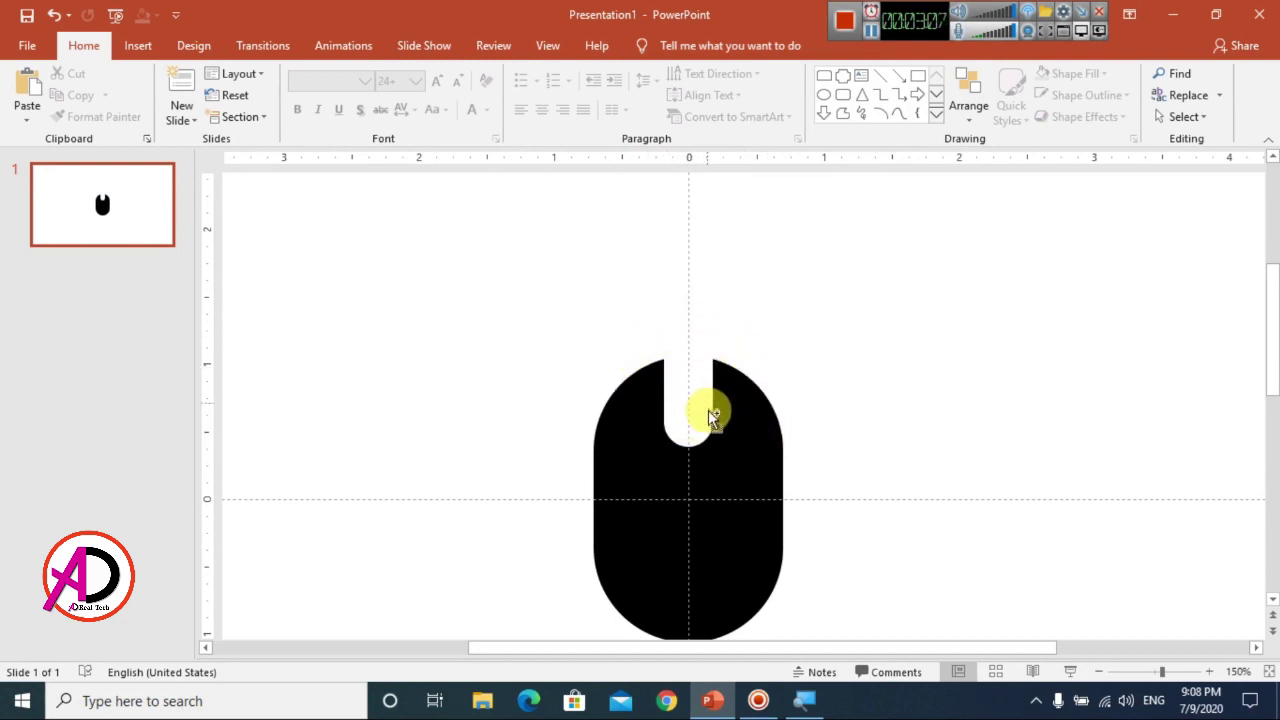
# Move the white notch down, then nudge it up with Ctrl+Up until centred in the pill's top
pyautogui.scroll(-5, 712, 418)
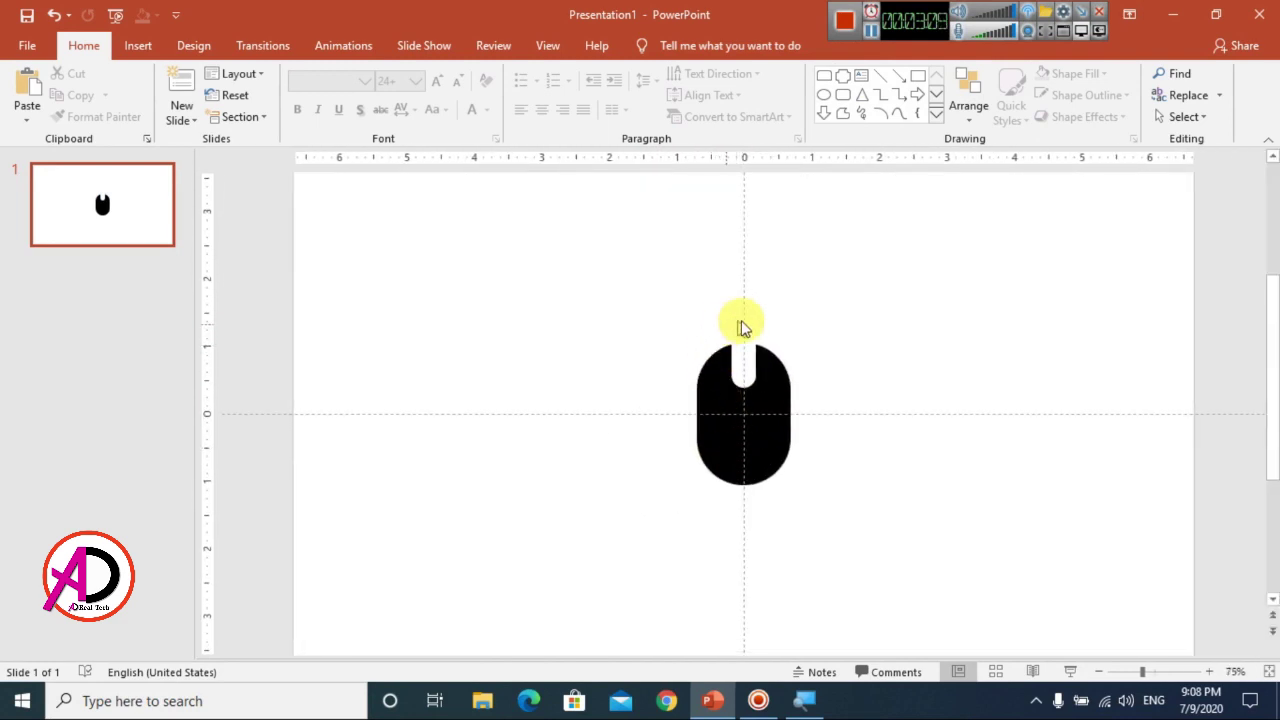
pyautogui.scroll(5, 789, 434)
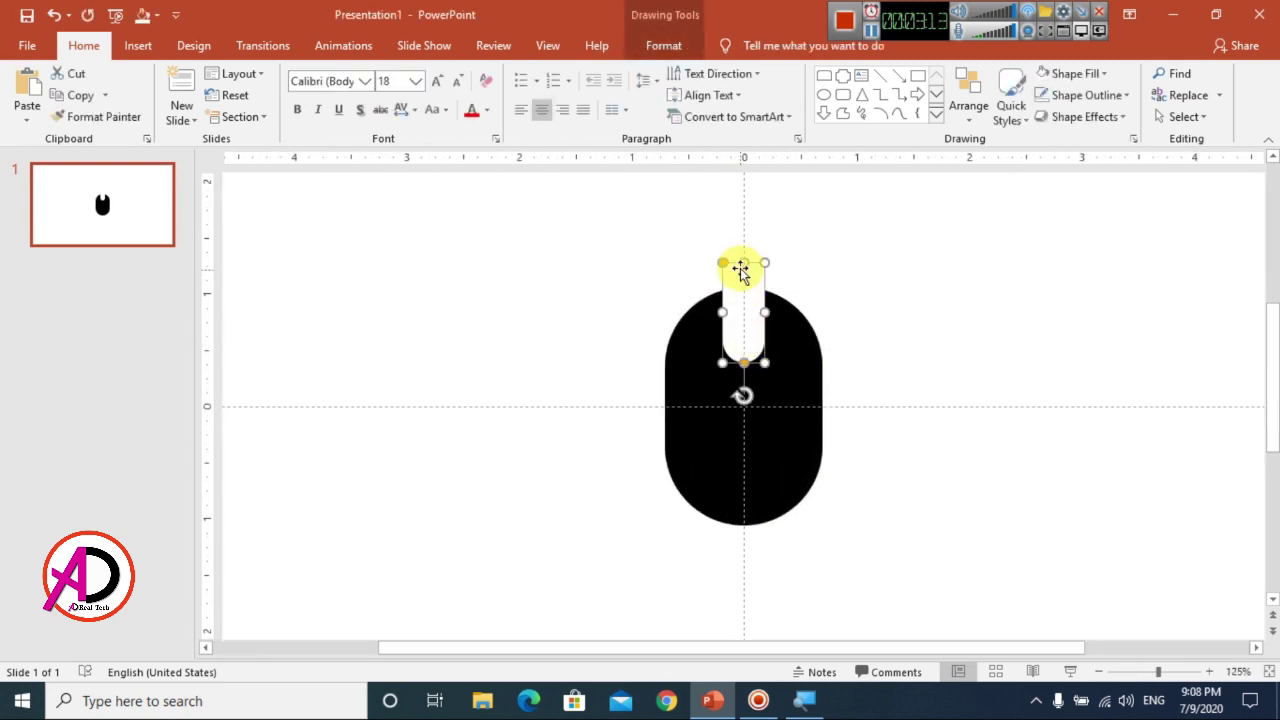
pyautogui.moveTo(741, 262); pyautogui.dragTo(741, 261)
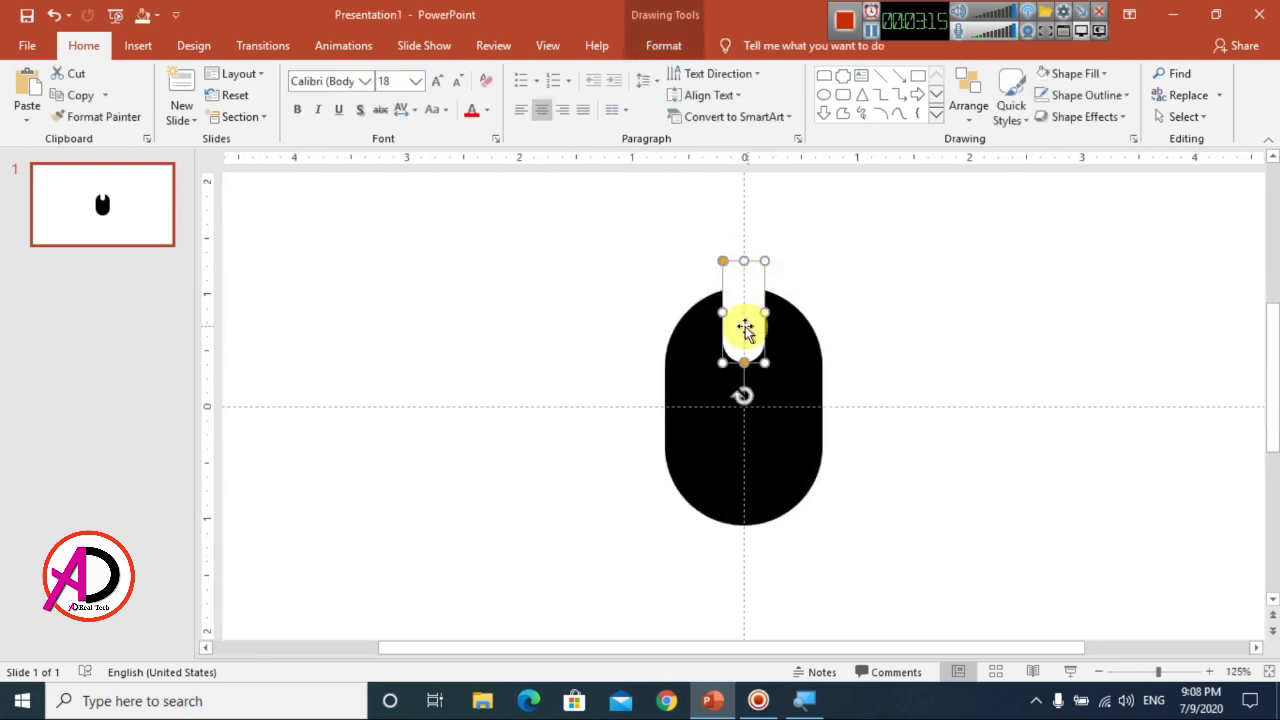
pyautogui.moveTo(744, 331); pyautogui.dragTo(760, 350)
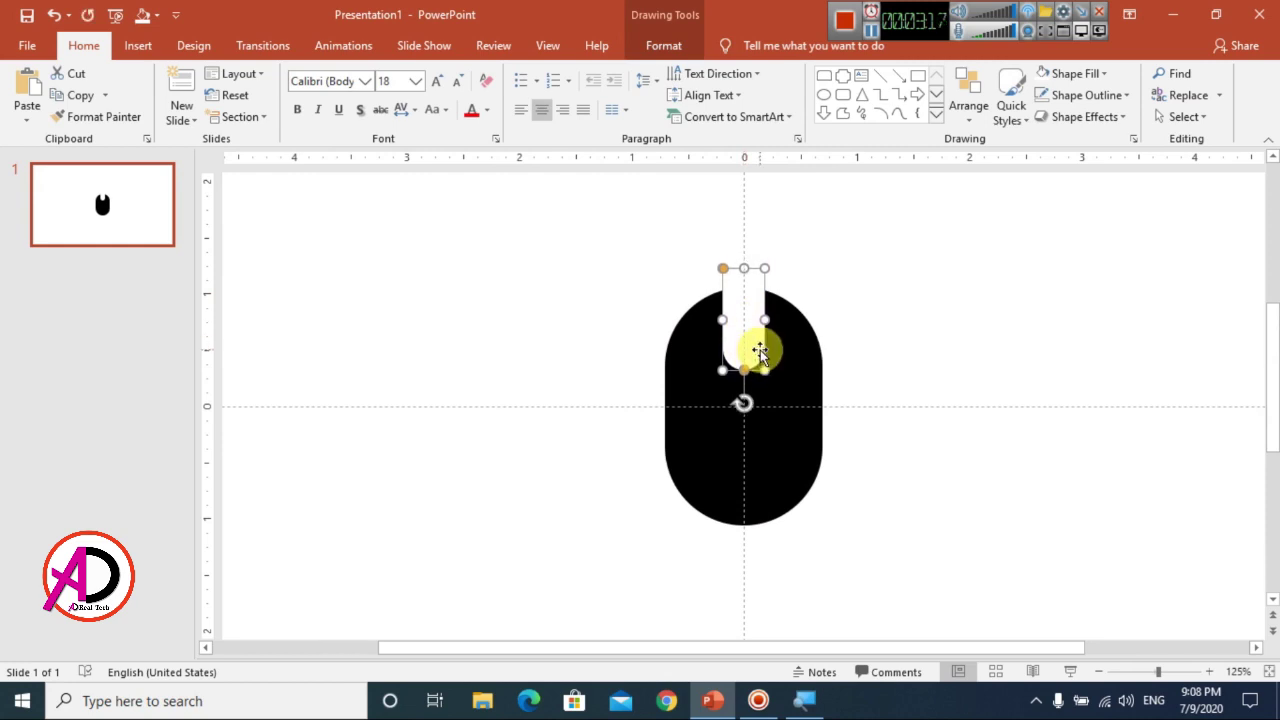
pyautogui.hotkey('ctrl', 'Up')
pyautogui.hotkey('ctrl', 'Up')
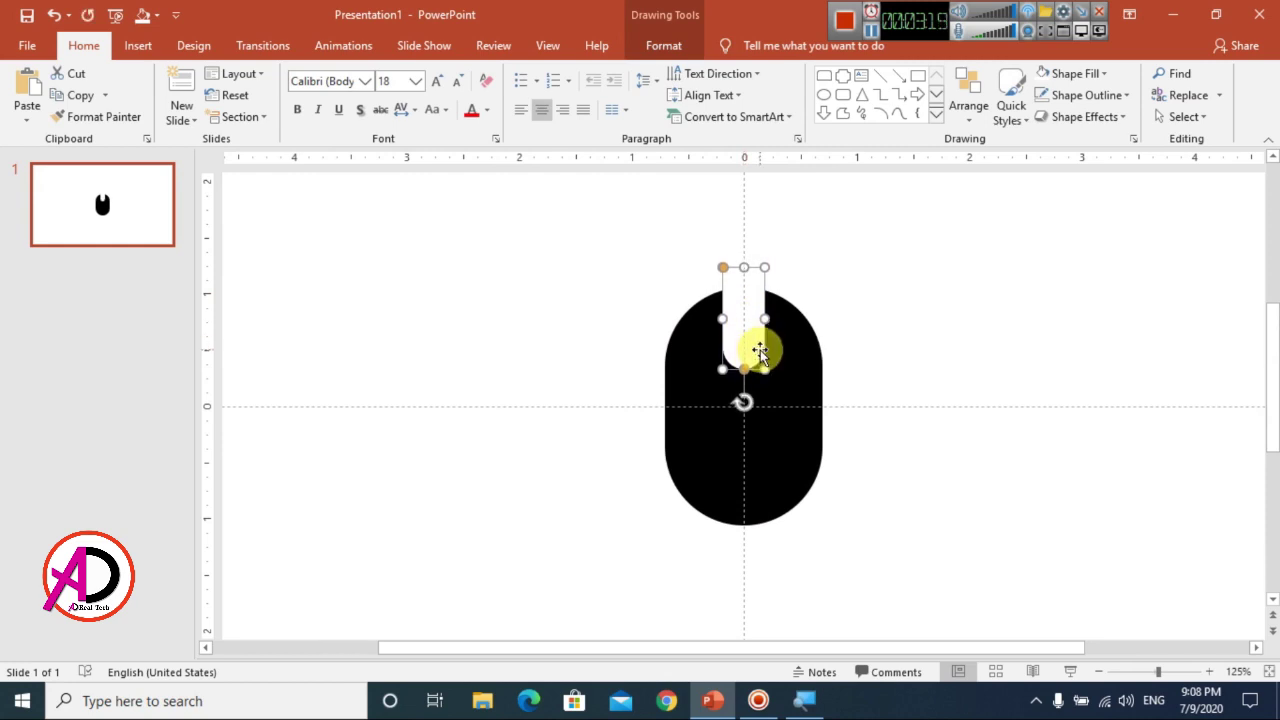
pyautogui.hotkey('ctrl', 'Up')
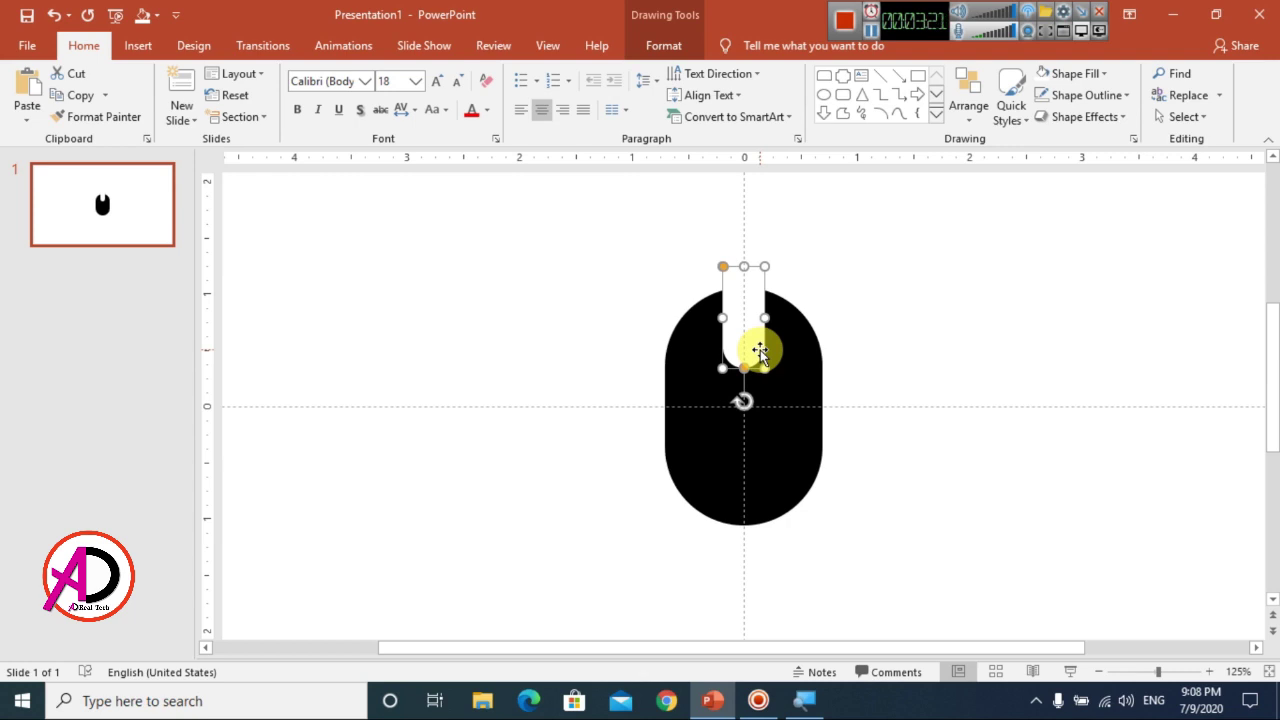
pyautogui.click(873, 367)
pyautogui.scroll(2, 873, 367)
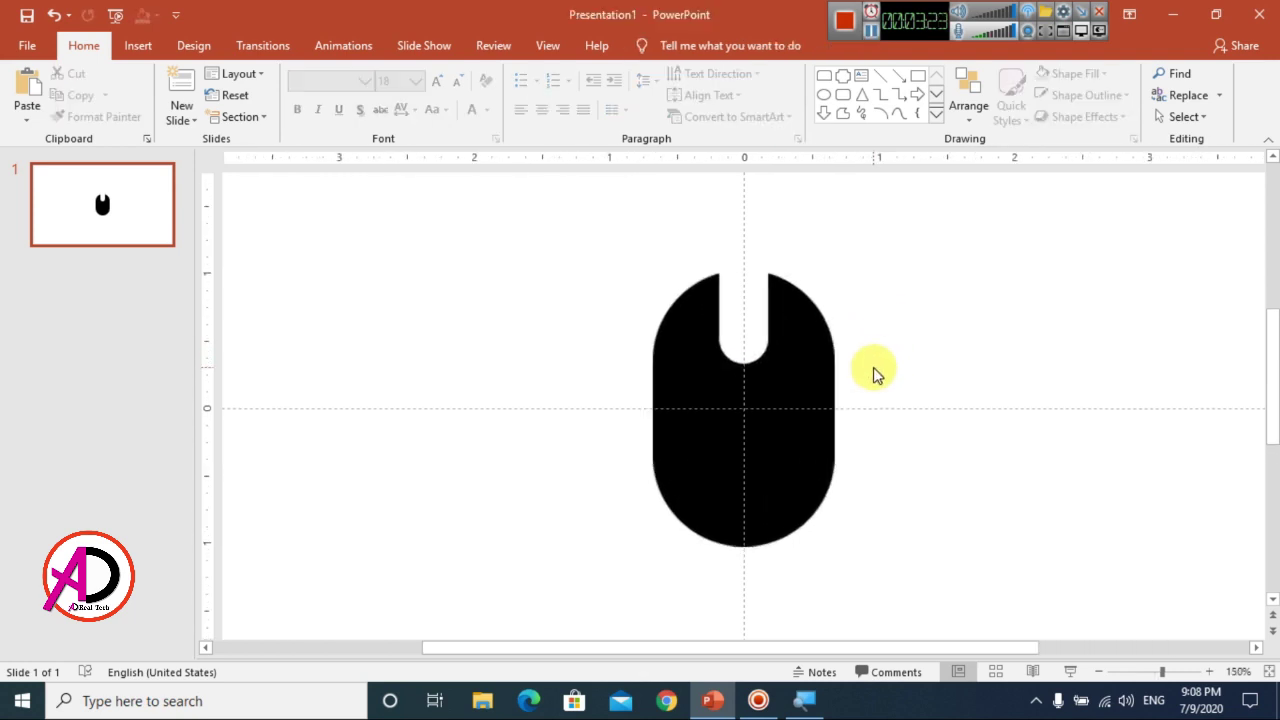
pyautogui.scroll(3, 873, 367)
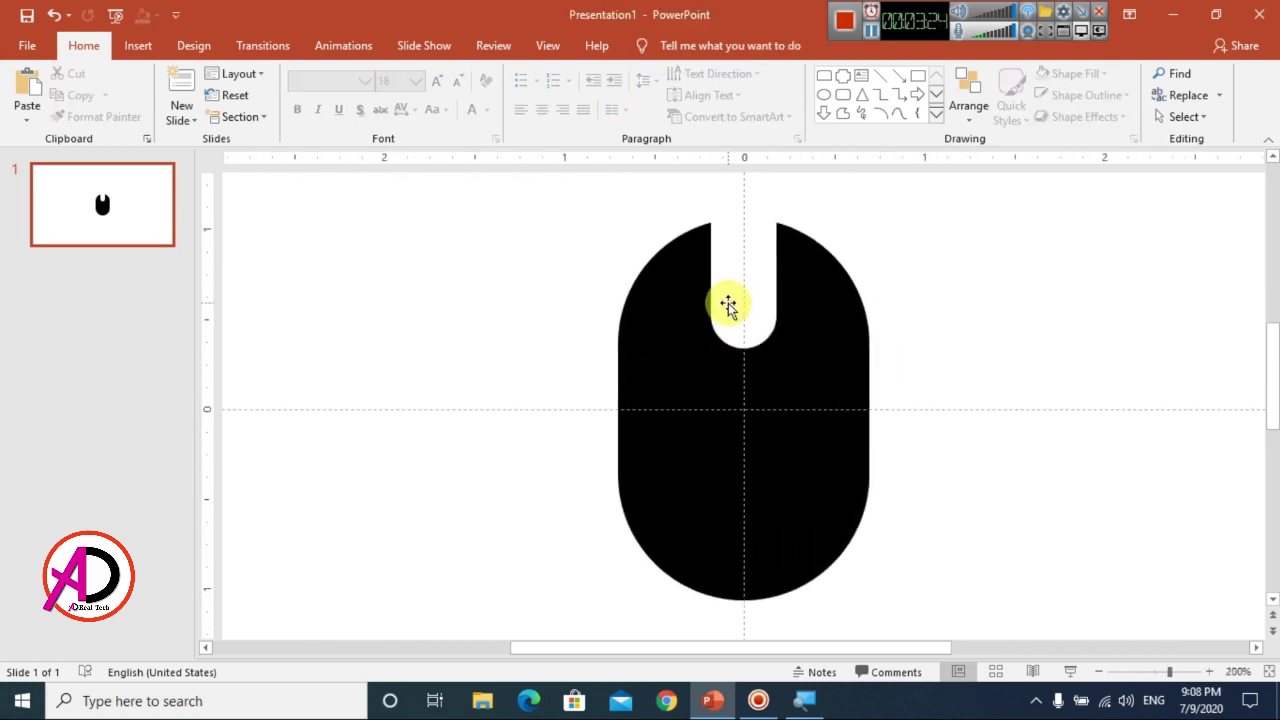
pyautogui.click(136, 47)
# Draw a thin 0.31" by 0.07" rectangle left of the mouse body and round its corners
pyautogui.click(298, 105)
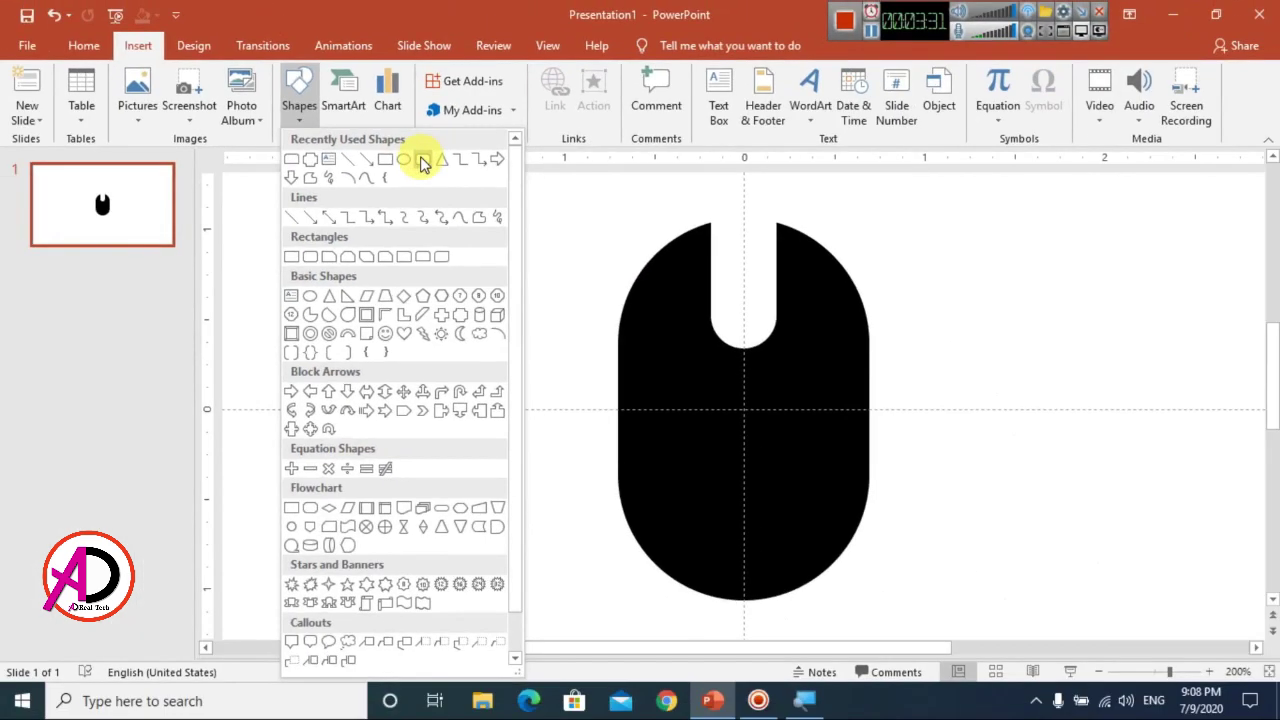
pyautogui.click(422, 160)
pyautogui.moveTo(489, 317); pyautogui.dragTo(504, 362)
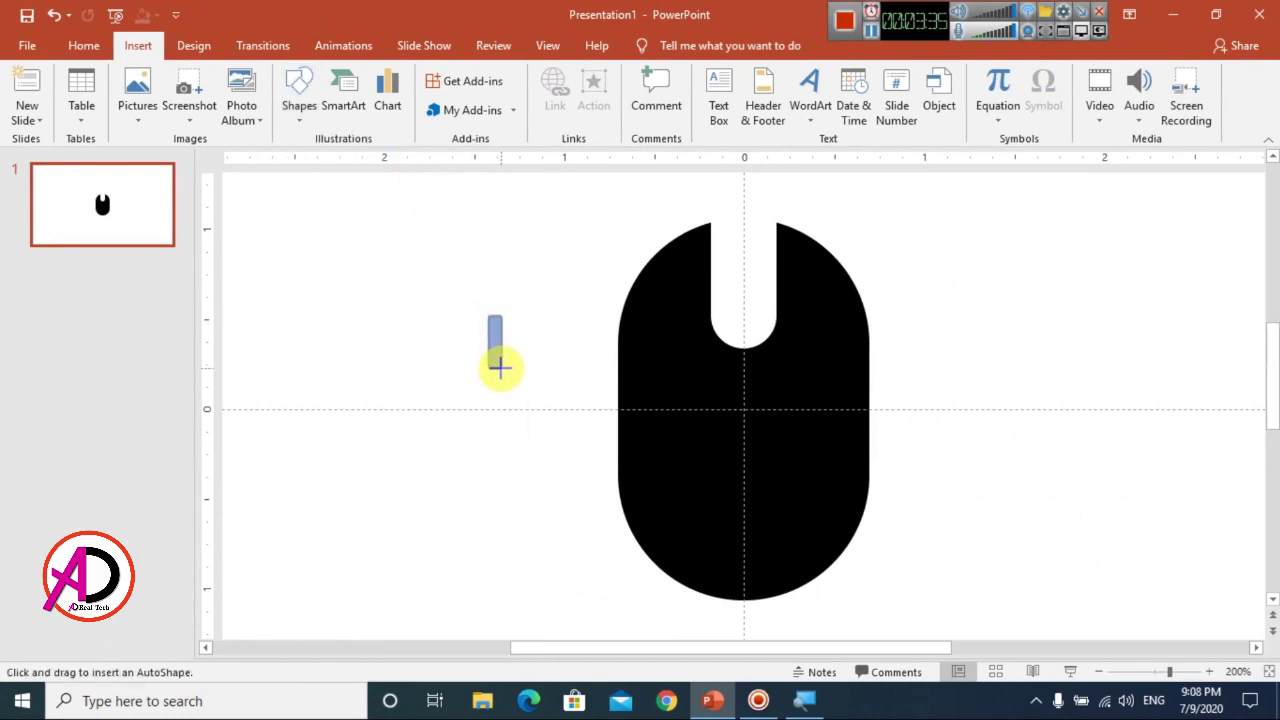
pyautogui.moveTo(500, 371); pyautogui.dragTo(651, 391)
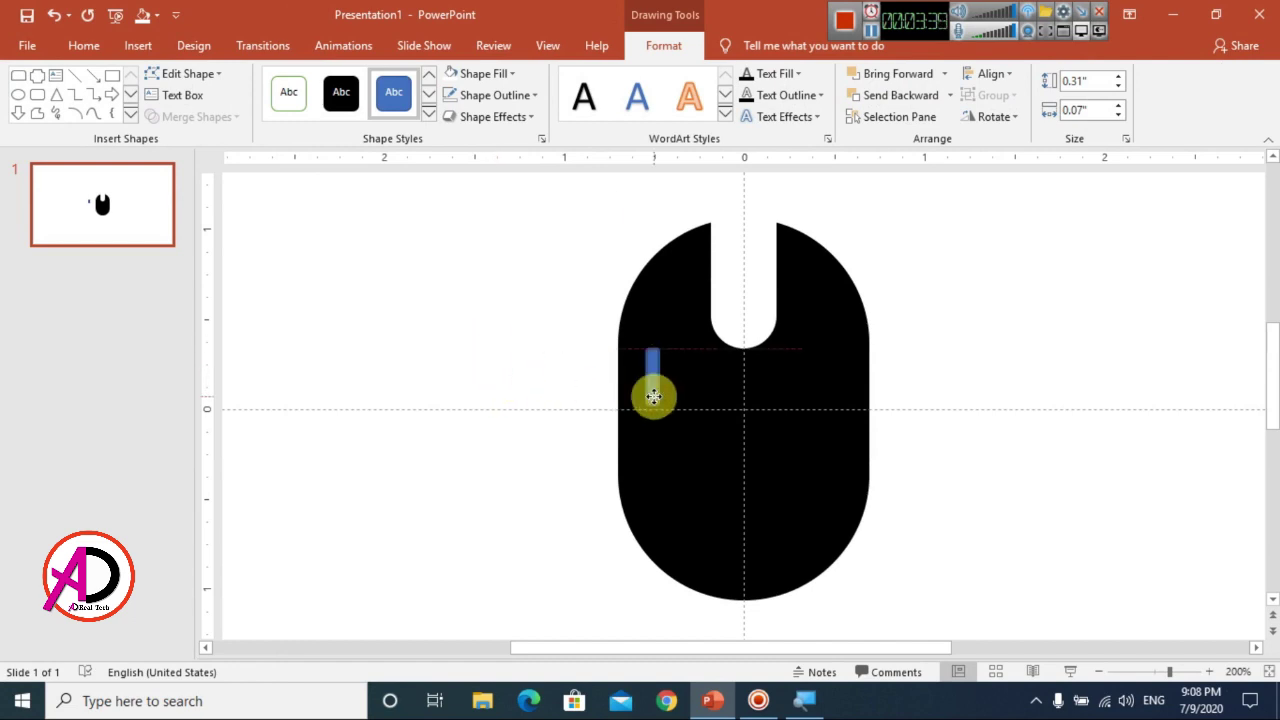
pyautogui.scroll(5, 660, 405)
pyautogui.scroll(5, 700, 415)
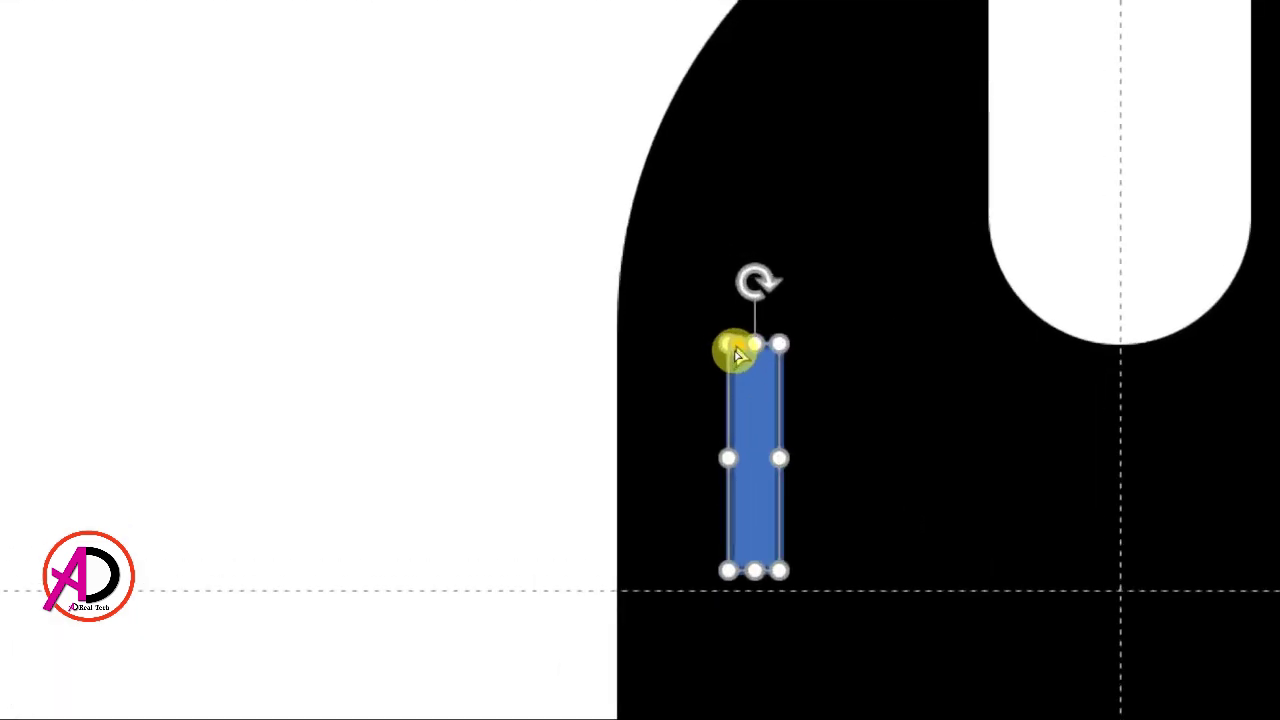
pyautogui.moveTo(737, 352); pyautogui.dragTo(754, 346)
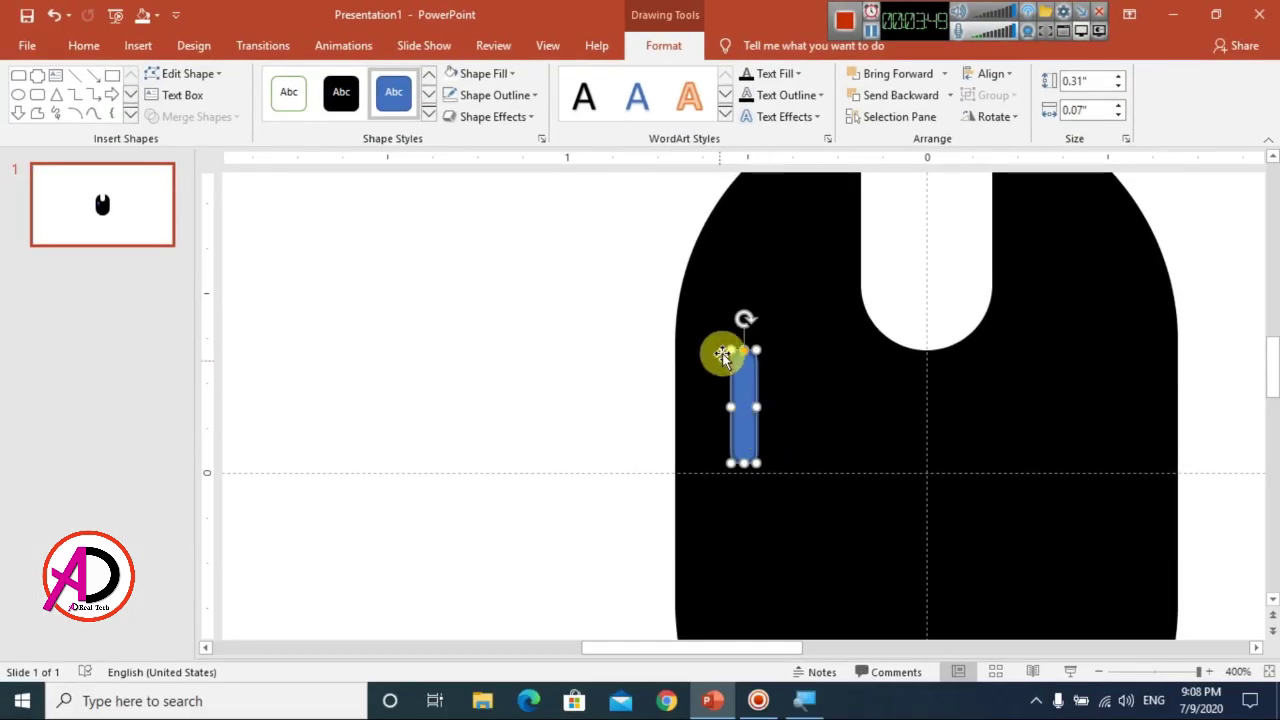
# Make the thin bar white with no outline and centre it below the notch
pyautogui.click(490, 80)
pyautogui.click(451, 116)
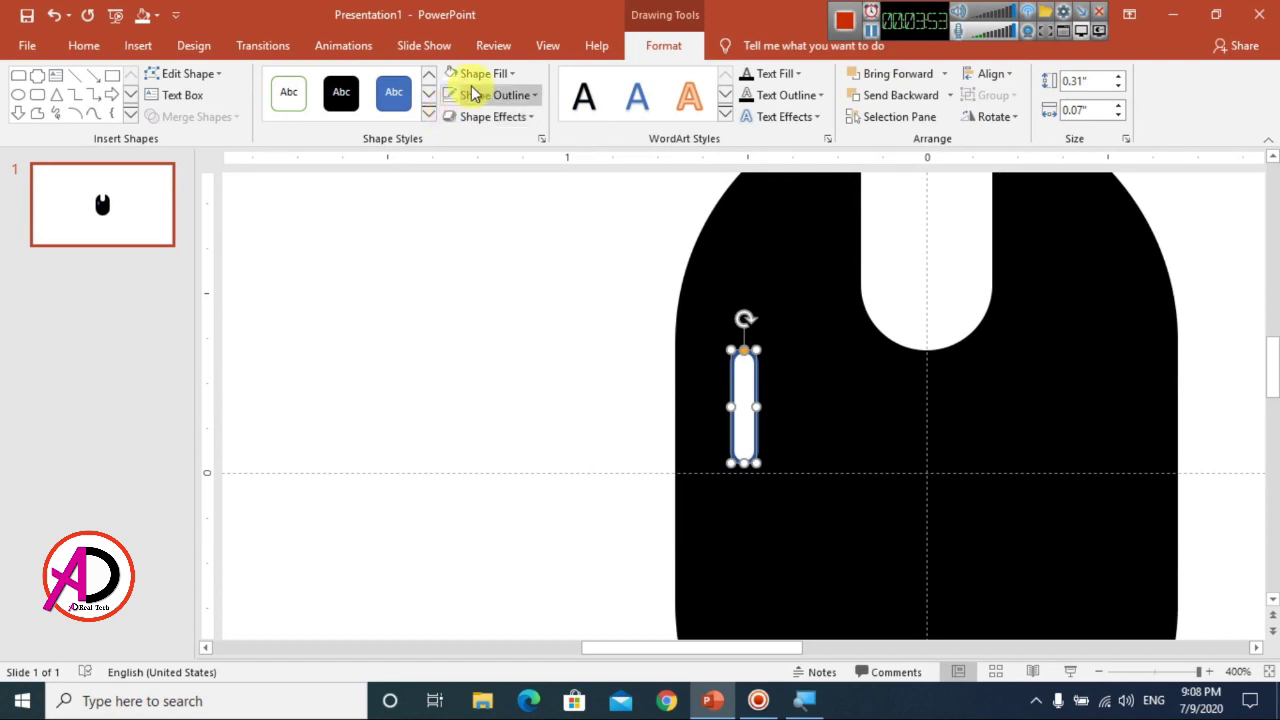
pyautogui.click(473, 94)
pyautogui.click(497, 262)
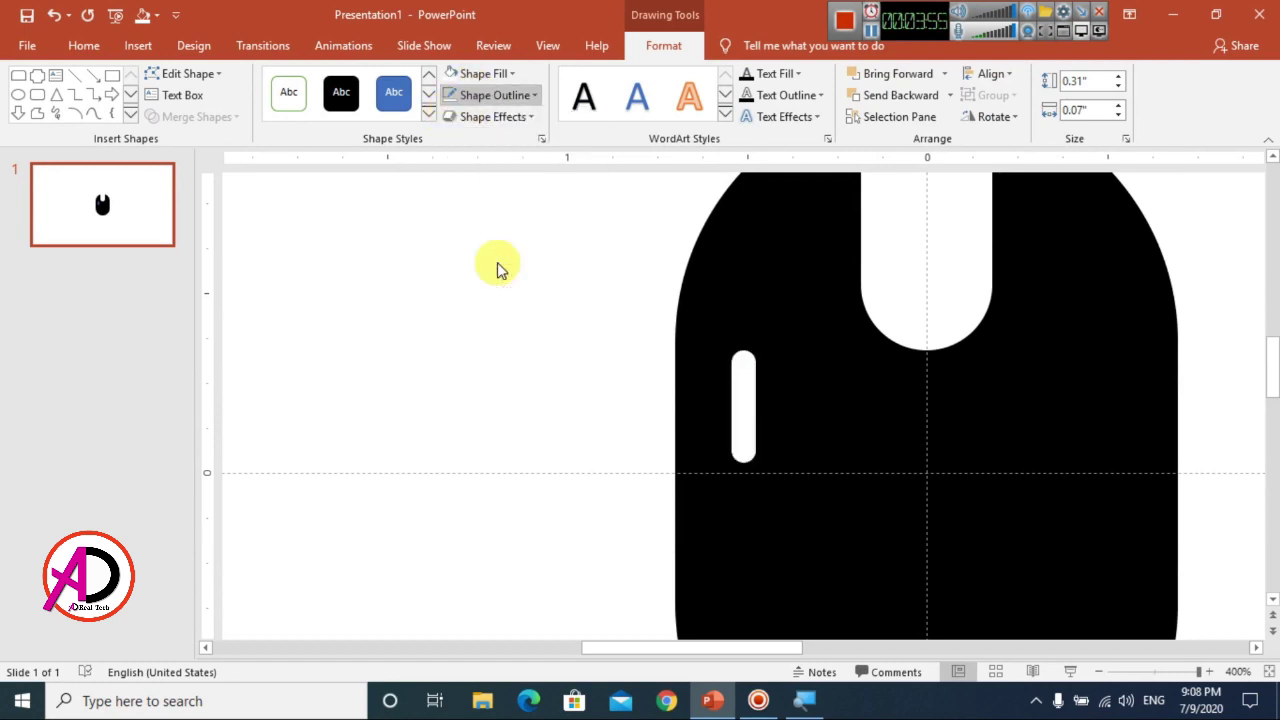
pyautogui.click(755, 458)
pyautogui.moveTo(743, 449); pyautogui.dragTo(929, 410)
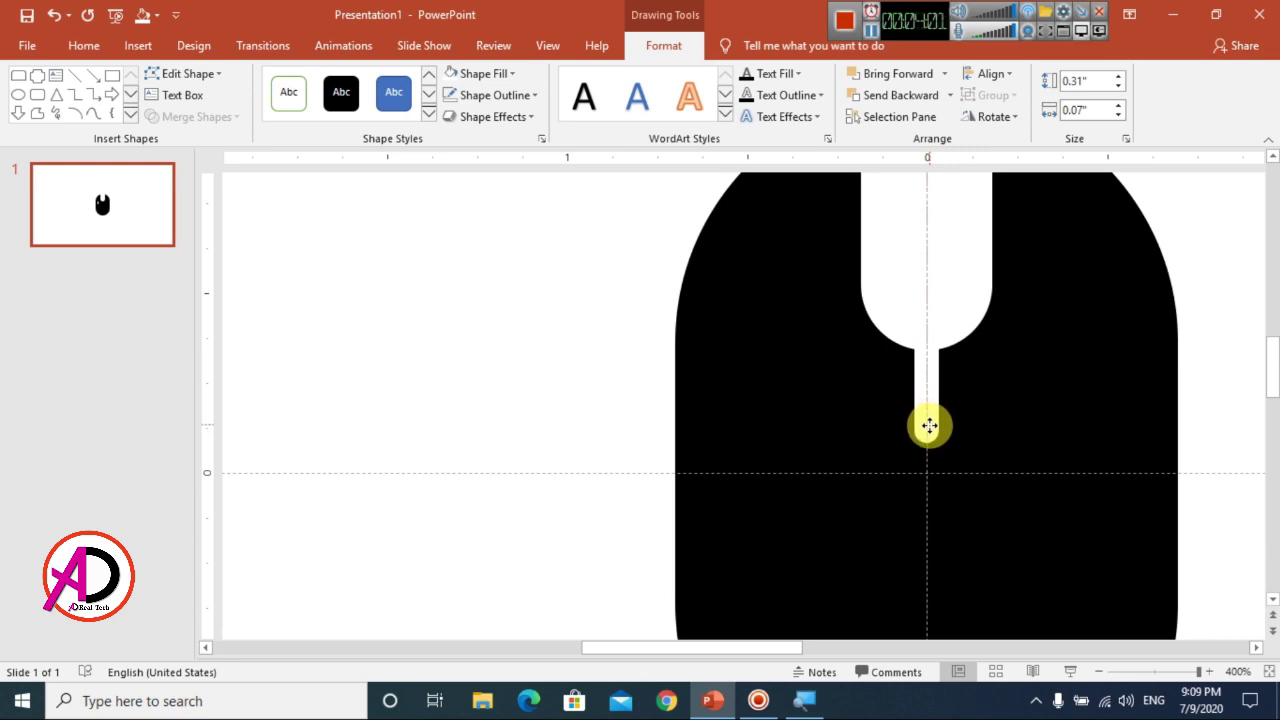
pyautogui.keyDown('ctrl'); pyautogui.scroll(-5, 474, 434); pyautogui.keyUp('ctrl')
pyautogui.keyDown('ctrl'); pyautogui.scroll(-5, 468, 430); pyautogui.keyUp('ctrl')
# Draw a small 0.37" by 0.19" oval and place it inside the mouse's top slot
pyautogui.click(900, 333)
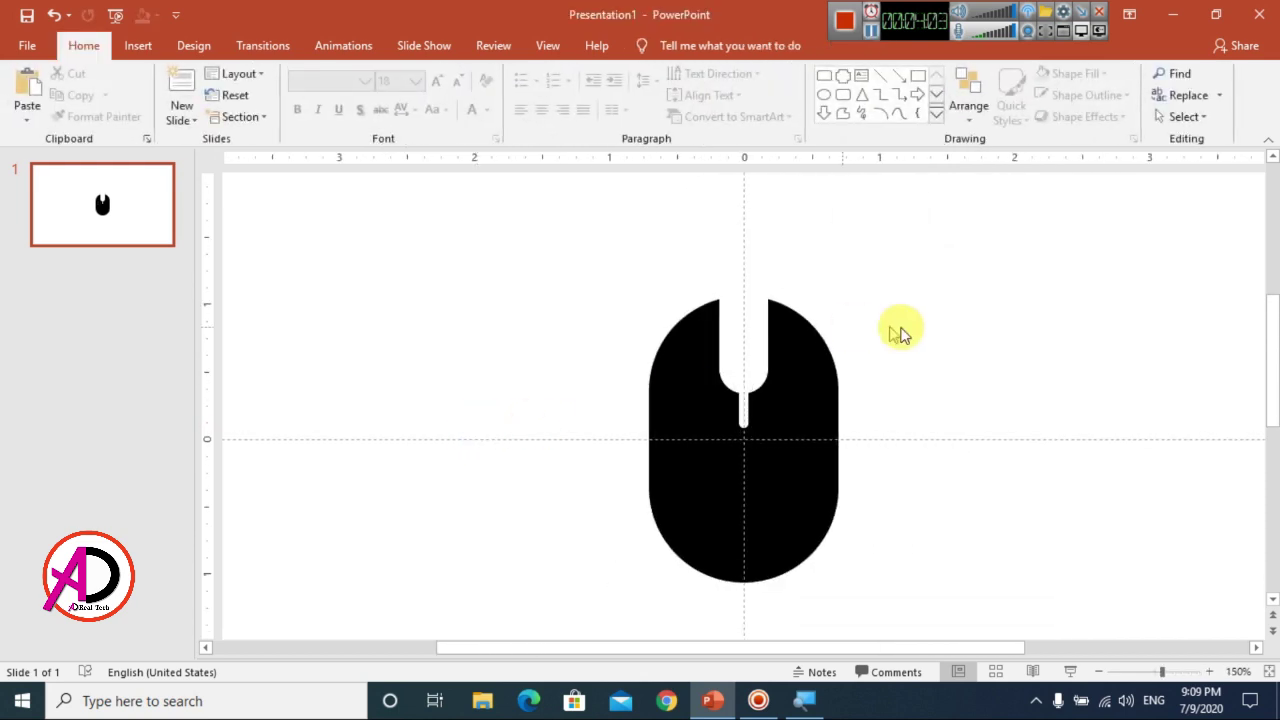
pyautogui.keyDown('ctrl'); pyautogui.scroll(-5, 823, 480); pyautogui.keyUp('ctrl')
pyautogui.keyDown('ctrl'); pyautogui.scroll(3, 760, 400); pyautogui.keyUp('ctrl')
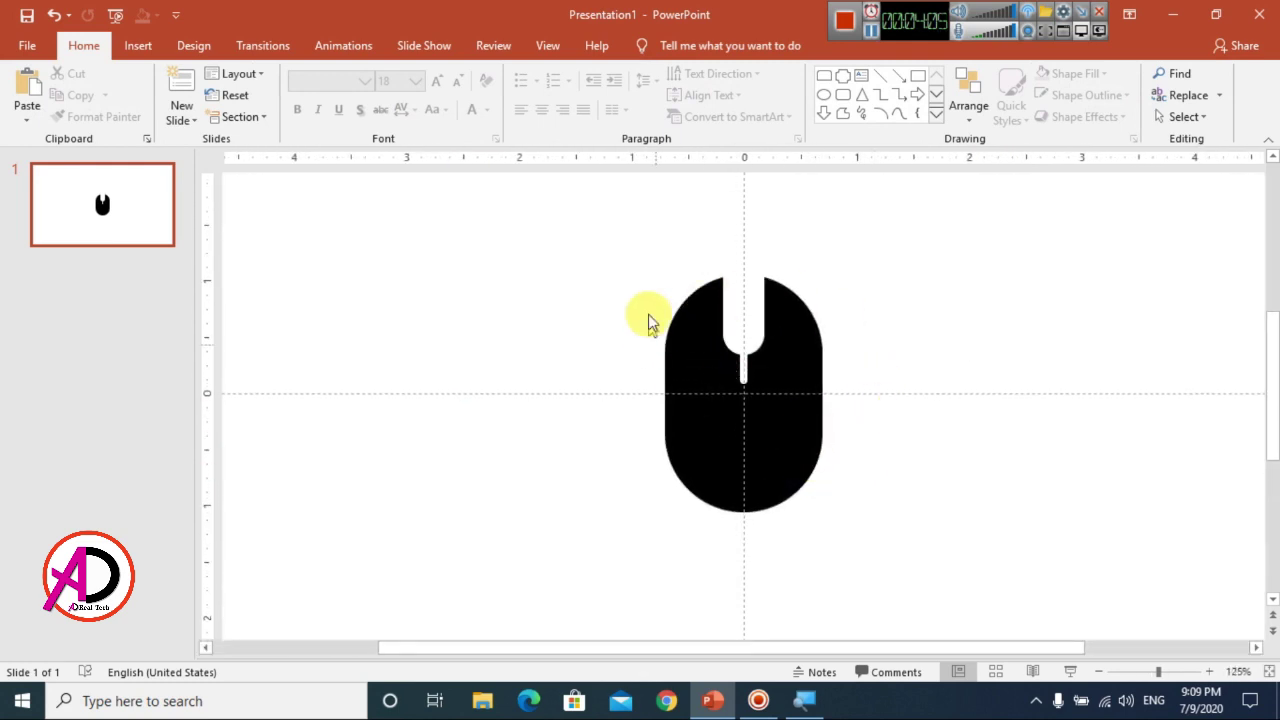
pyautogui.keyDown('ctrl'); pyautogui.scroll(-3, 820, 405); pyautogui.keyUp('ctrl')
pyautogui.keyDown('ctrl'); pyautogui.scroll(4, 820, 416); pyautogui.keyUp('ctrl')
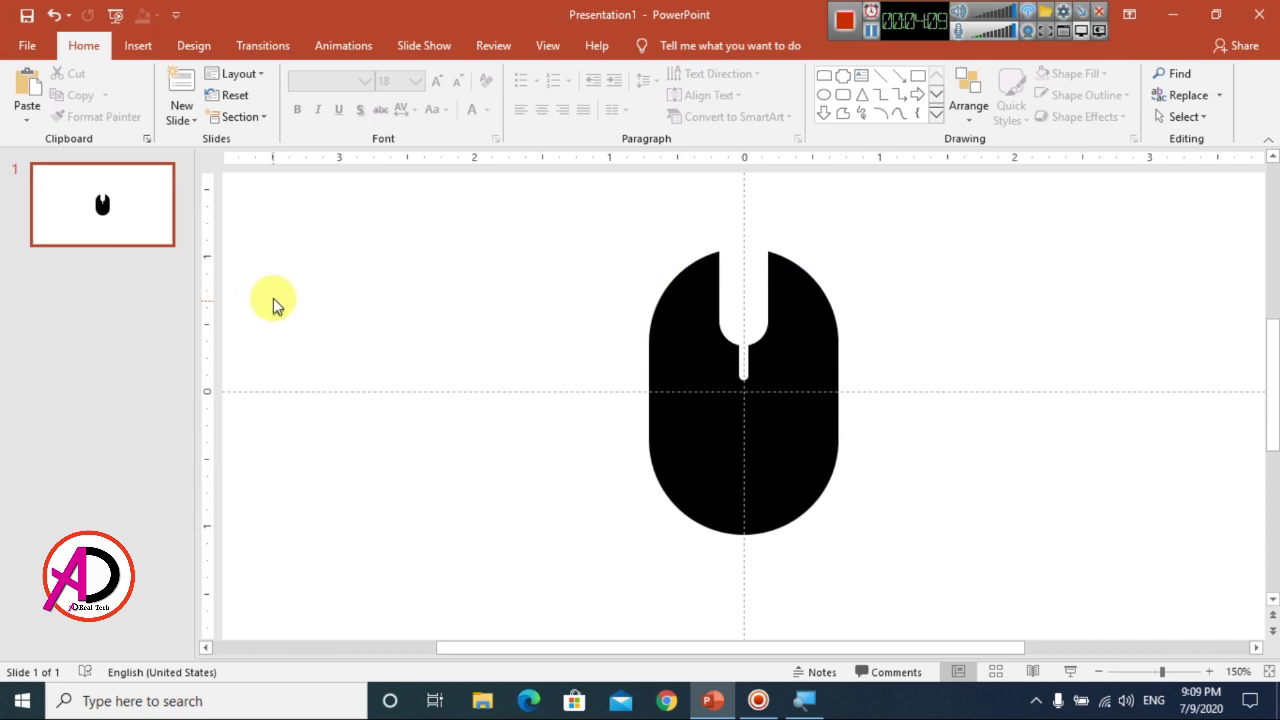
pyautogui.click(140, 46)
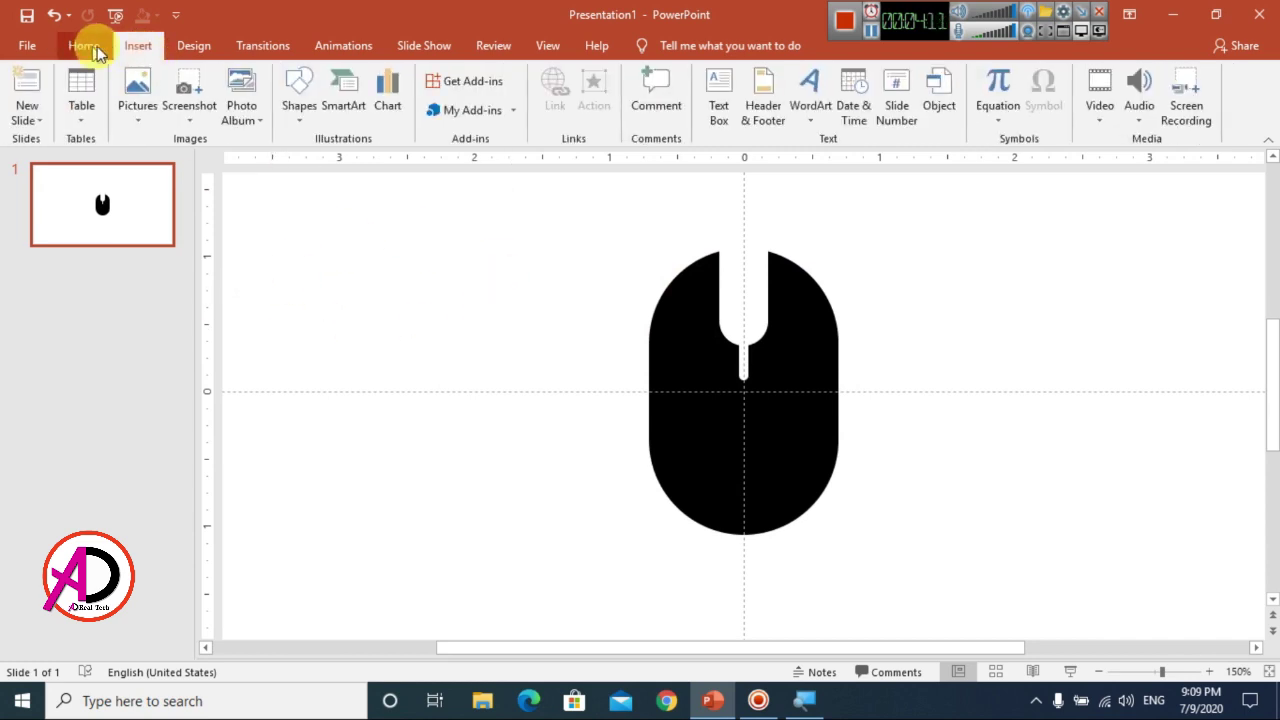
pyautogui.click(297, 100)
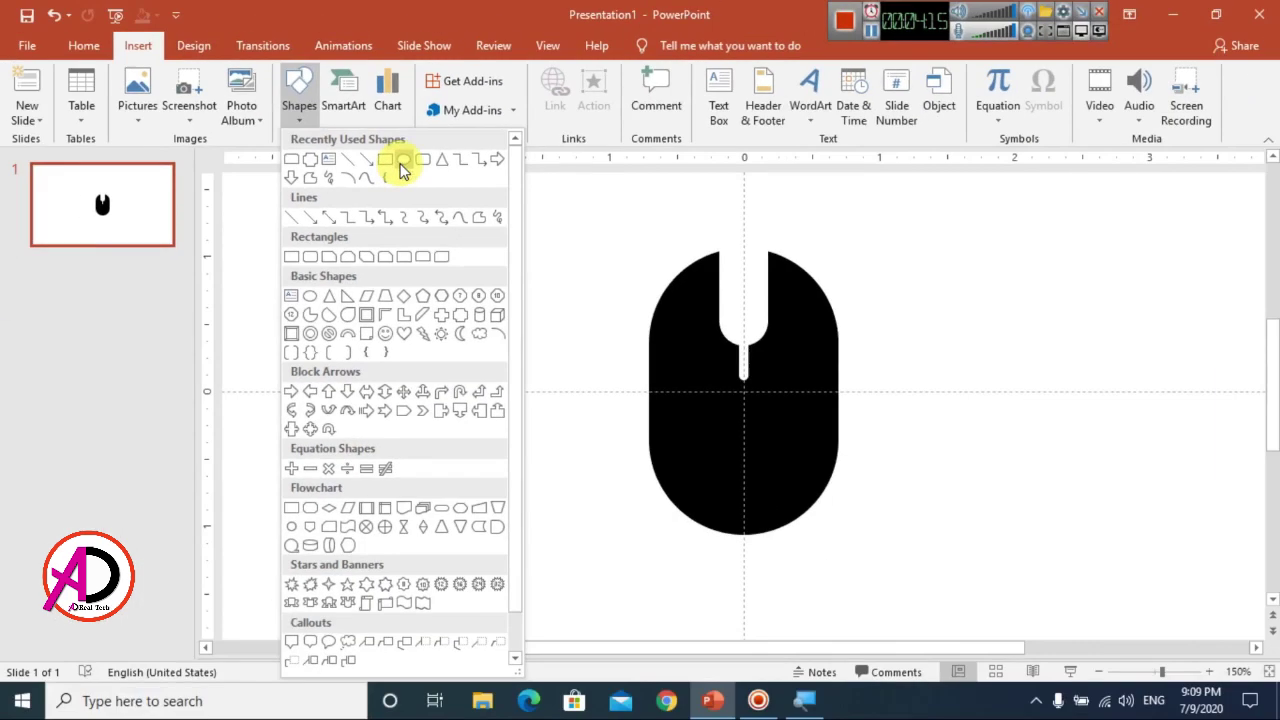
pyautogui.click(401, 162)
pyautogui.moveTo(547, 289); pyautogui.dragTo(568, 351)
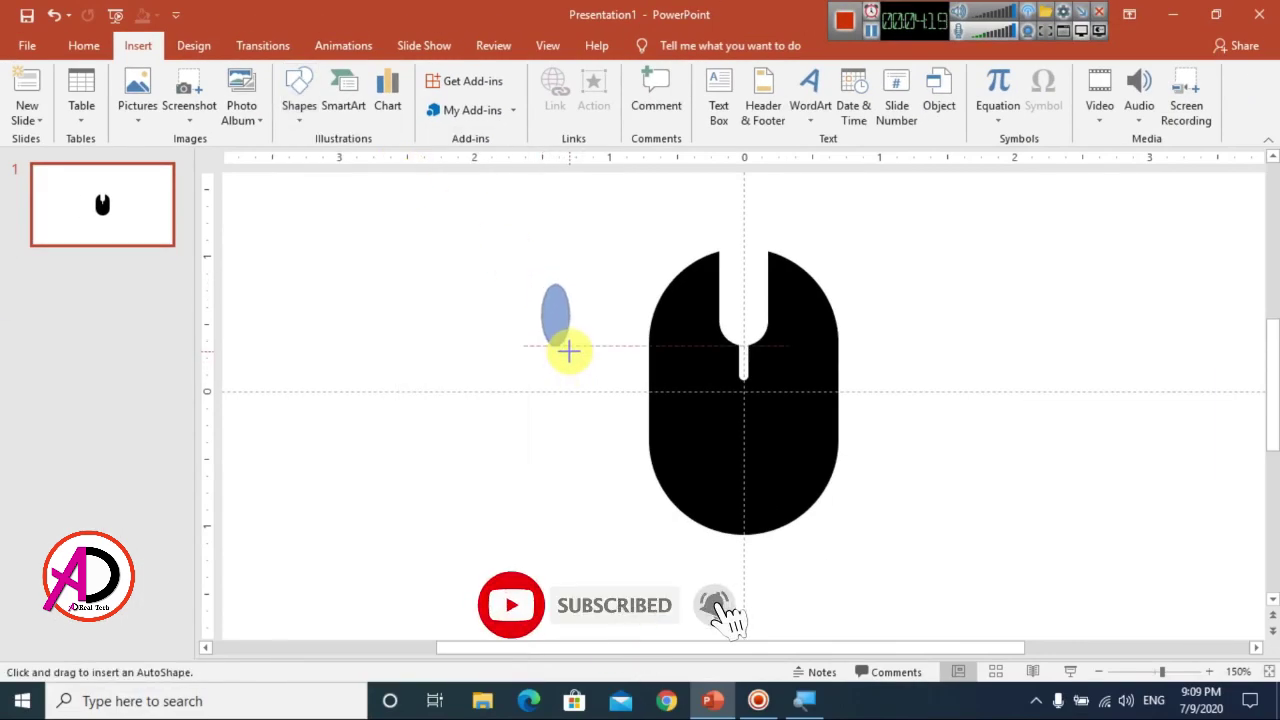
pyautogui.moveTo(568, 351)
pyautogui.mouseDown()
pyautogui.moveTo(752, 276)
pyautogui.moveTo(742, 268)
pyautogui.moveTo(741, 308)
pyautogui.moveTo(768, 377)
pyautogui.mouseUp()
pyautogui.scroll(2, 766, 333)
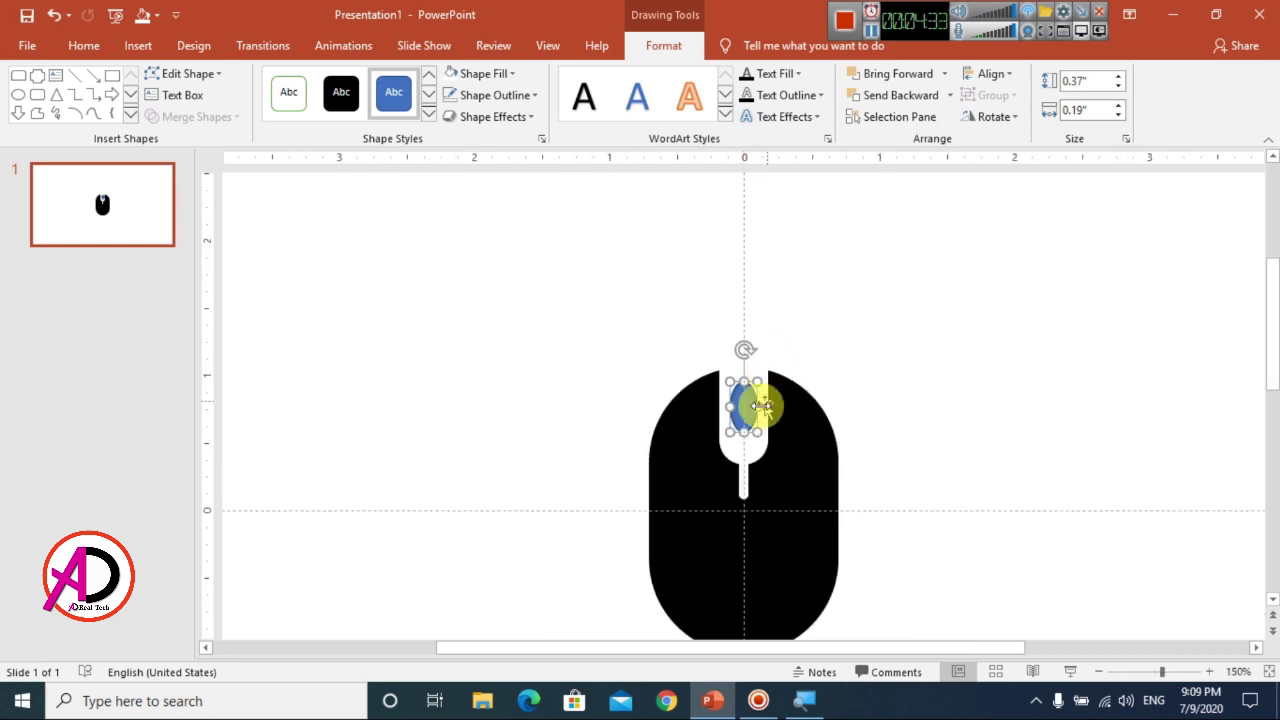
# Fill the oval black and remove its outline
pyautogui.click(489, 74)
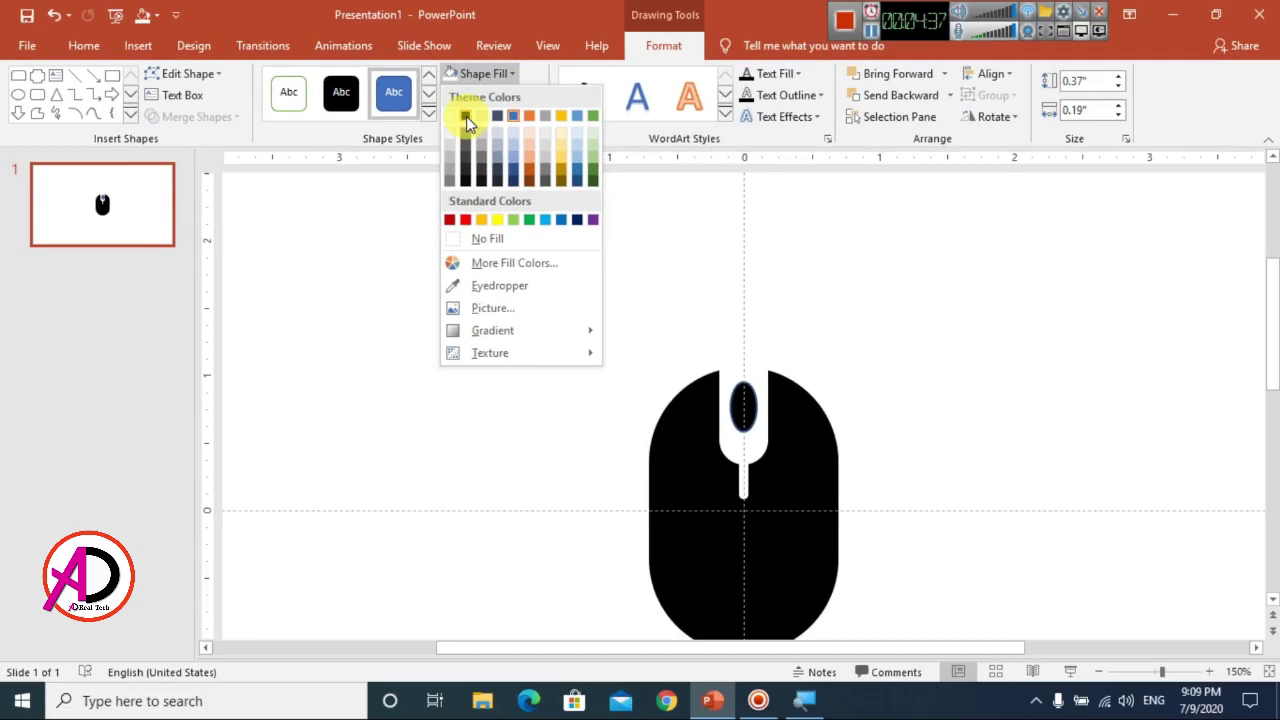
pyautogui.click(466, 116)
pyautogui.click(484, 98)
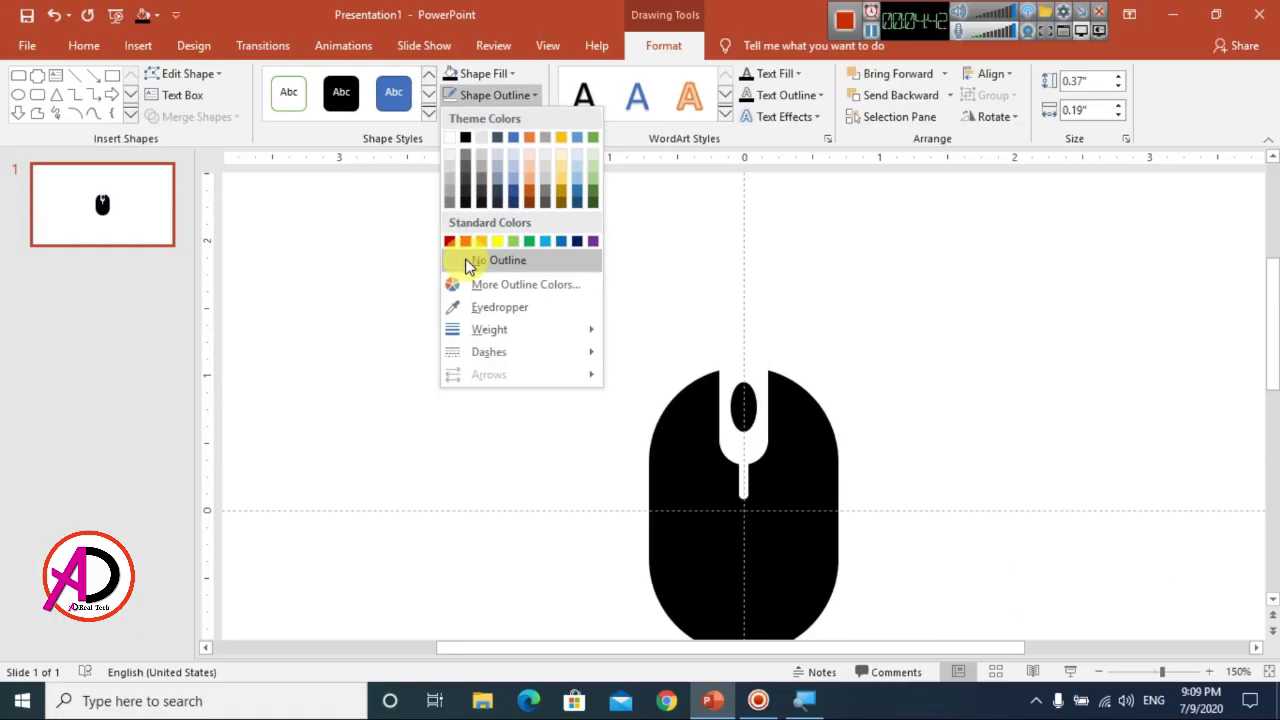
pyautogui.click(477, 261)
pyautogui.click(955, 385)
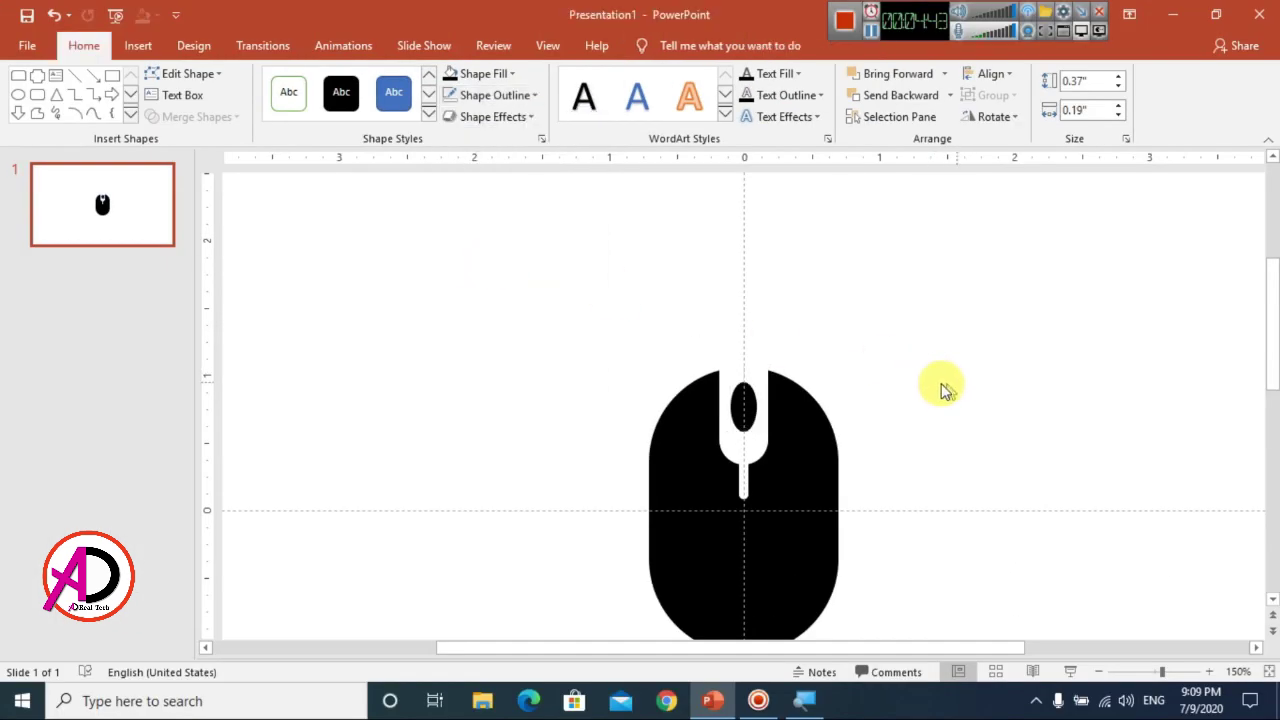
pyautogui.keyDown('ctrl'); pyautogui.scroll(-5, 886, 400); pyautogui.keyUp('ctrl')
# Pull the black mouse body's bottom edge up a little to make the icon shorter
pyautogui.keyDown('ctrl'); pyautogui.scroll(2, 875, 401); pyautogui.keyUp('ctrl')
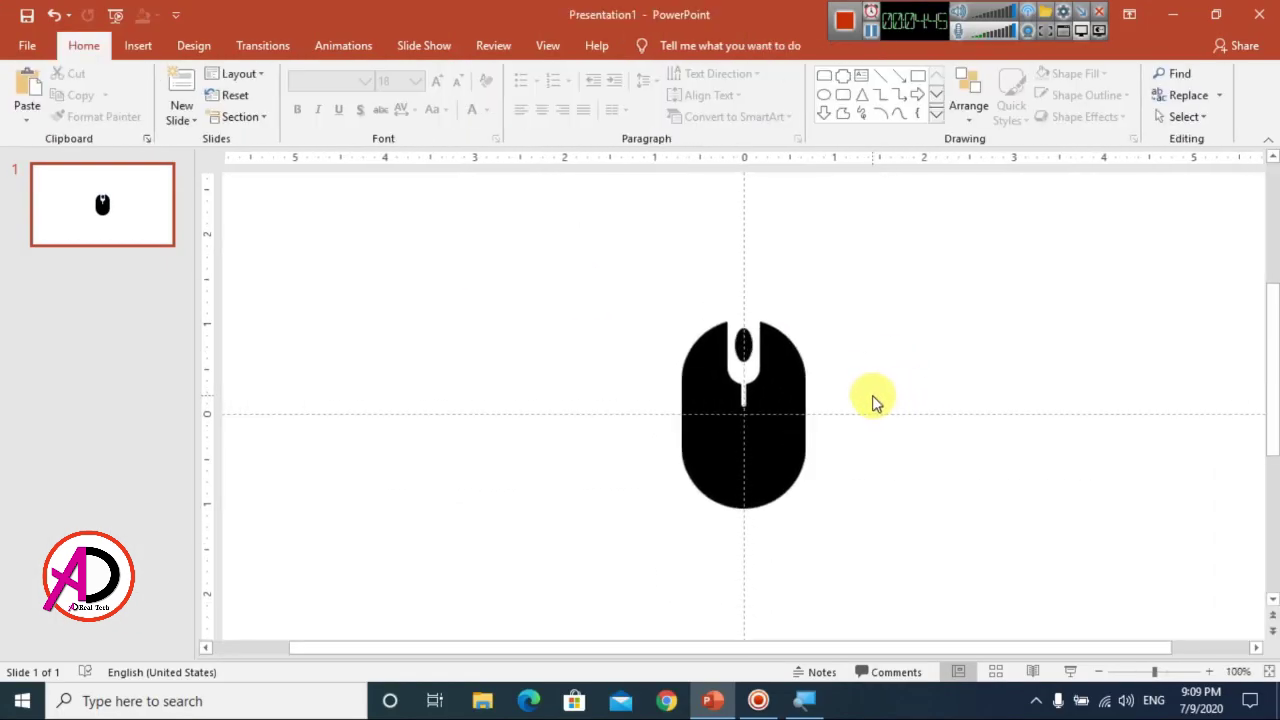
pyautogui.keyDown('ctrl'); pyautogui.scroll(2, 864, 464); pyautogui.keyUp('ctrl')
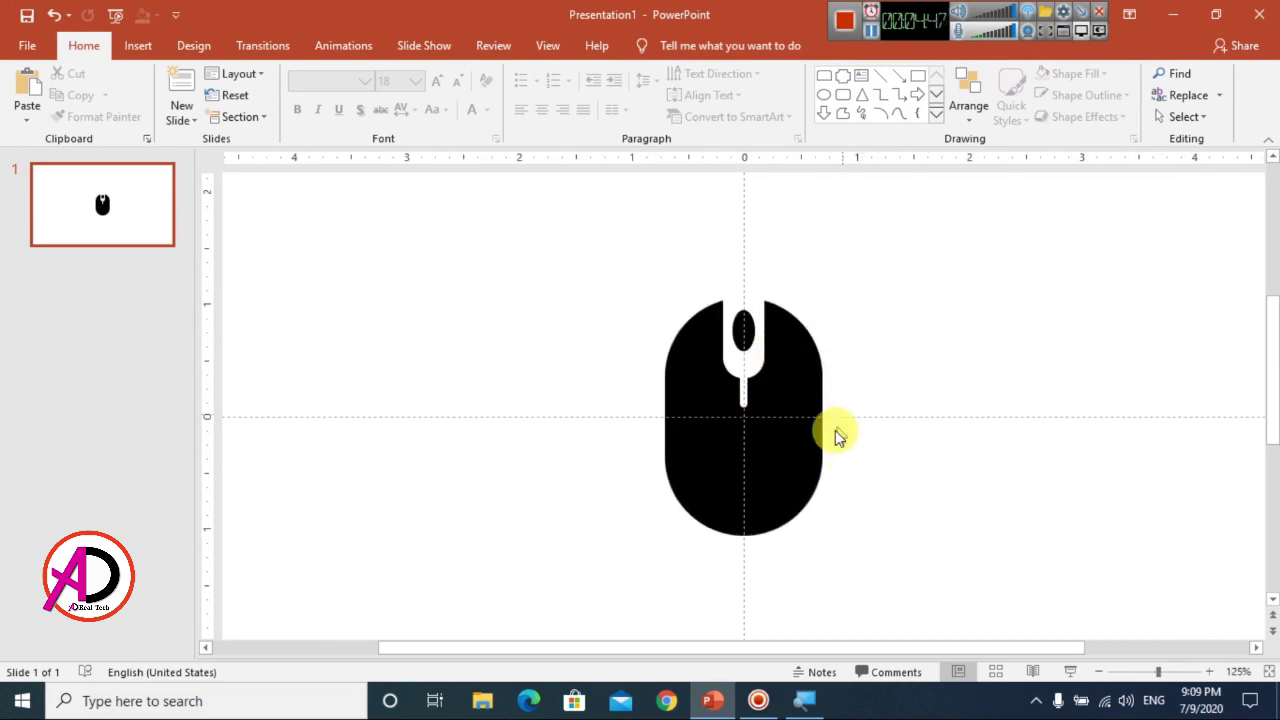
pyautogui.keyDown('ctrl'); pyautogui.scroll(-2, 834, 434); pyautogui.keyUp('ctrl')
pyautogui.keyDown('ctrl'); pyautogui.scroll(1, 834, 437); pyautogui.keyUp('ctrl')
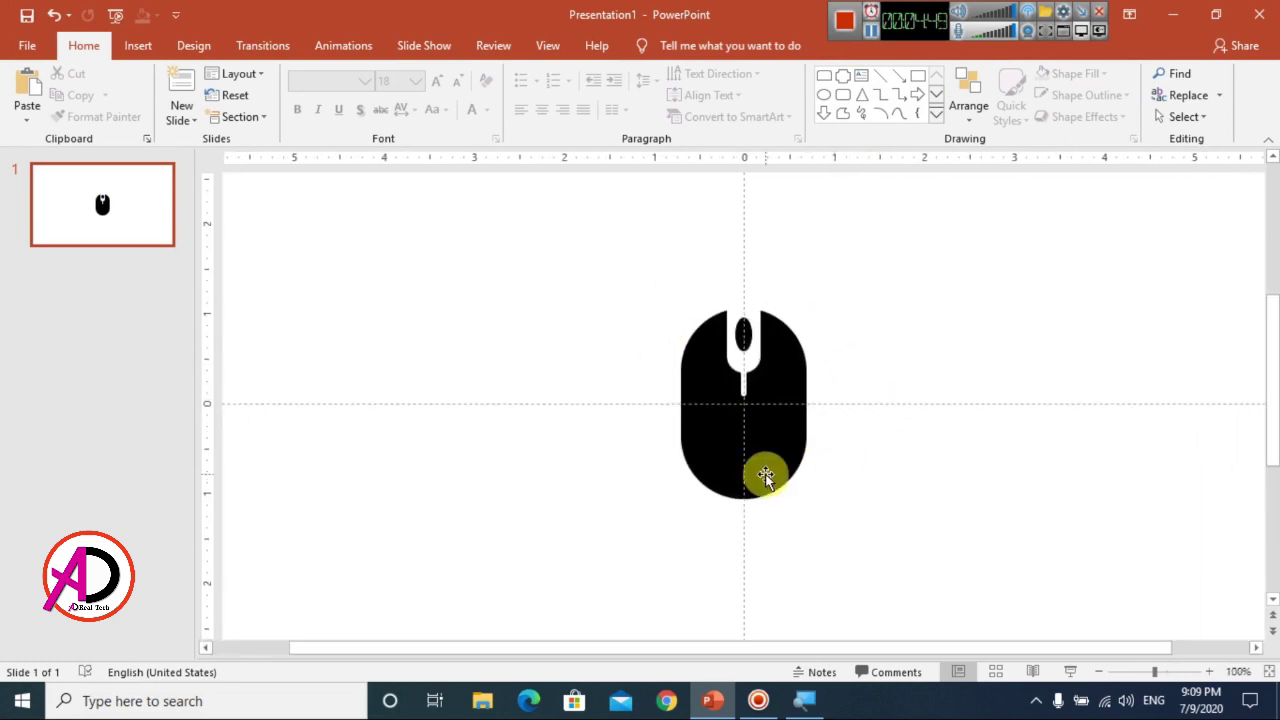
pyautogui.click(765, 474)
pyautogui.moveTo(744, 500); pyautogui.dragTo(743, 491)
pyautogui.click(849, 486)
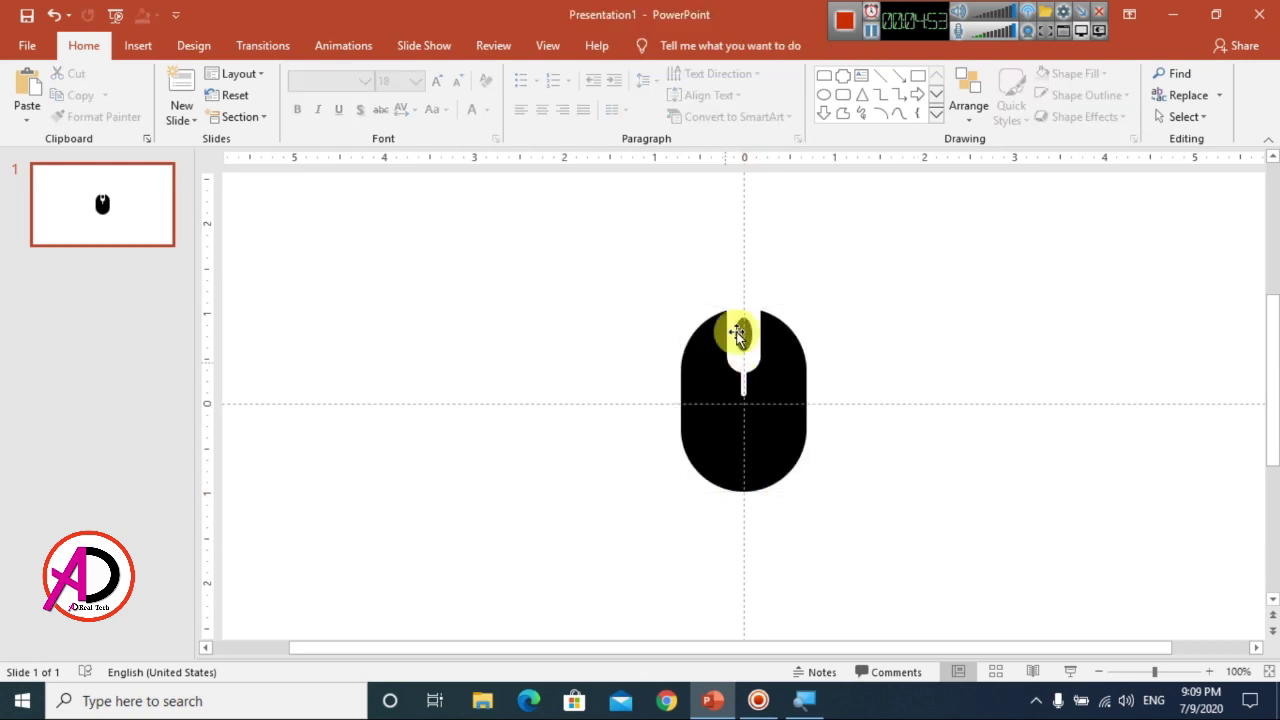
pyautogui.keyDown('ctrl'); pyautogui.scroll(-1, 834, 454); pyautogui.keyUp('ctrl')
pyautogui.keyDown('ctrl'); pyautogui.scroll(-3, 836, 462); pyautogui.keyUp('ctrl')
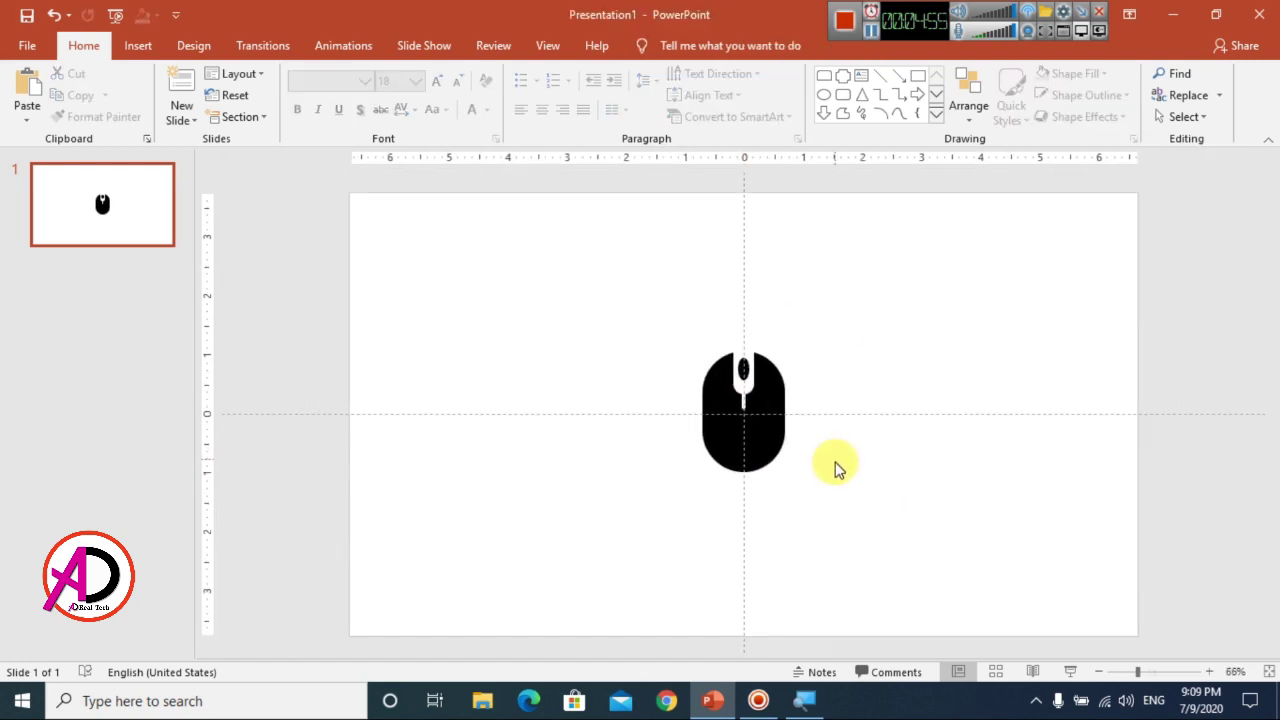
pyautogui.keyDown('ctrl'); pyautogui.scroll(2, 836, 464); pyautogui.keyUp('ctrl')
pyautogui.keyDown('ctrl'); pyautogui.scroll(1, 829, 429); pyautogui.keyUp('ctrl')
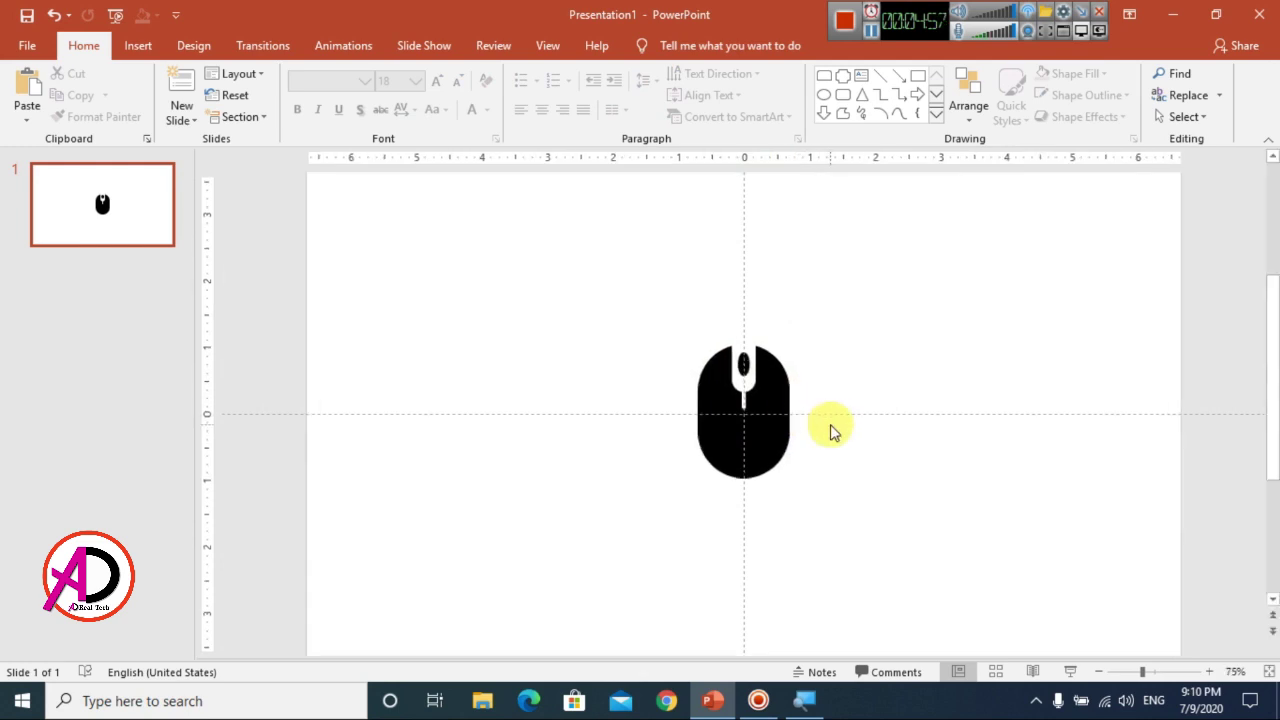
pyautogui.keyDown('ctrl'); pyautogui.scroll(2, 829, 429); pyautogui.keyUp('ctrl')
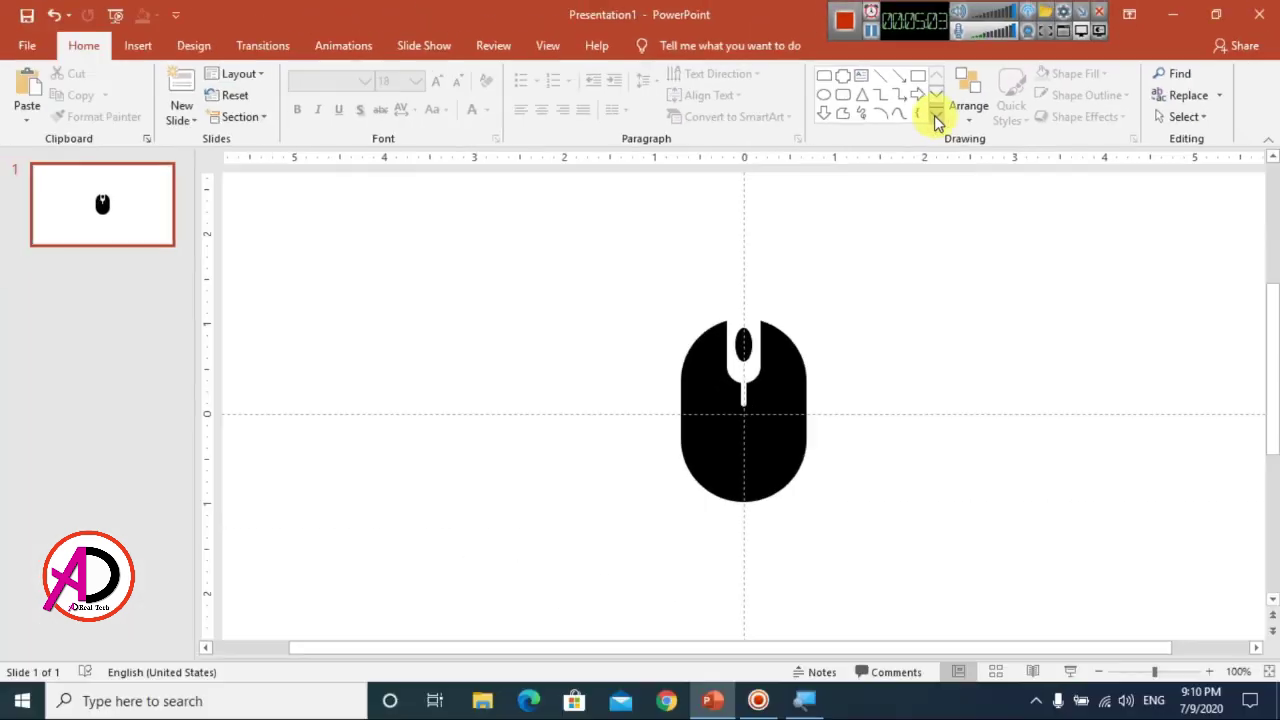
# Draw a small Curved Connector arc above the mouse
pyautogui.click(936, 112)
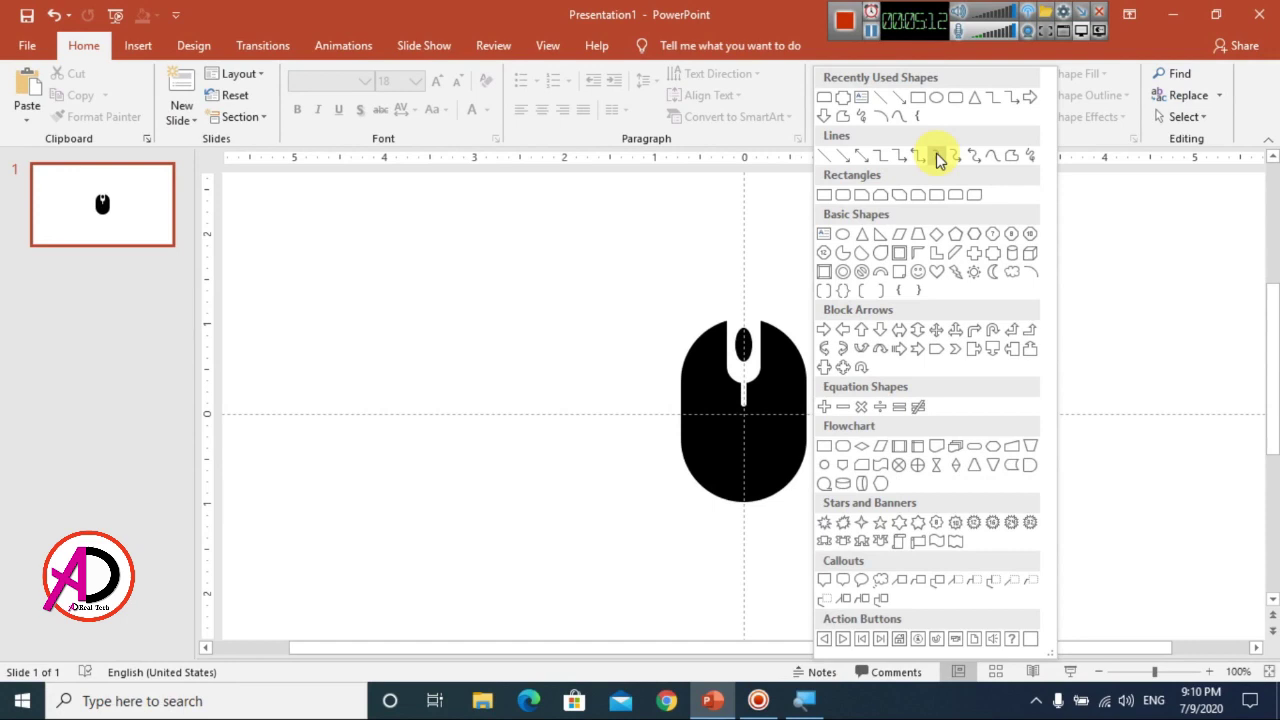
pyautogui.click(938, 157)
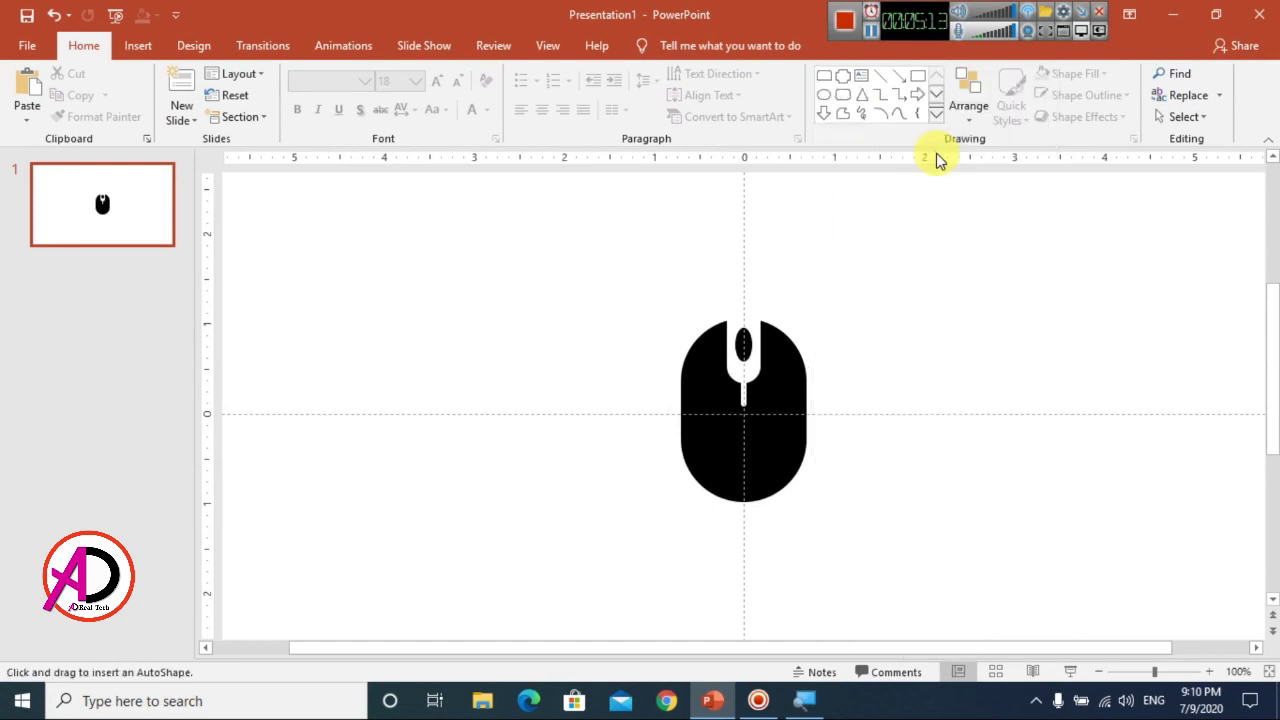
pyautogui.moveTo(626, 256); pyautogui.dragTo(664, 290)
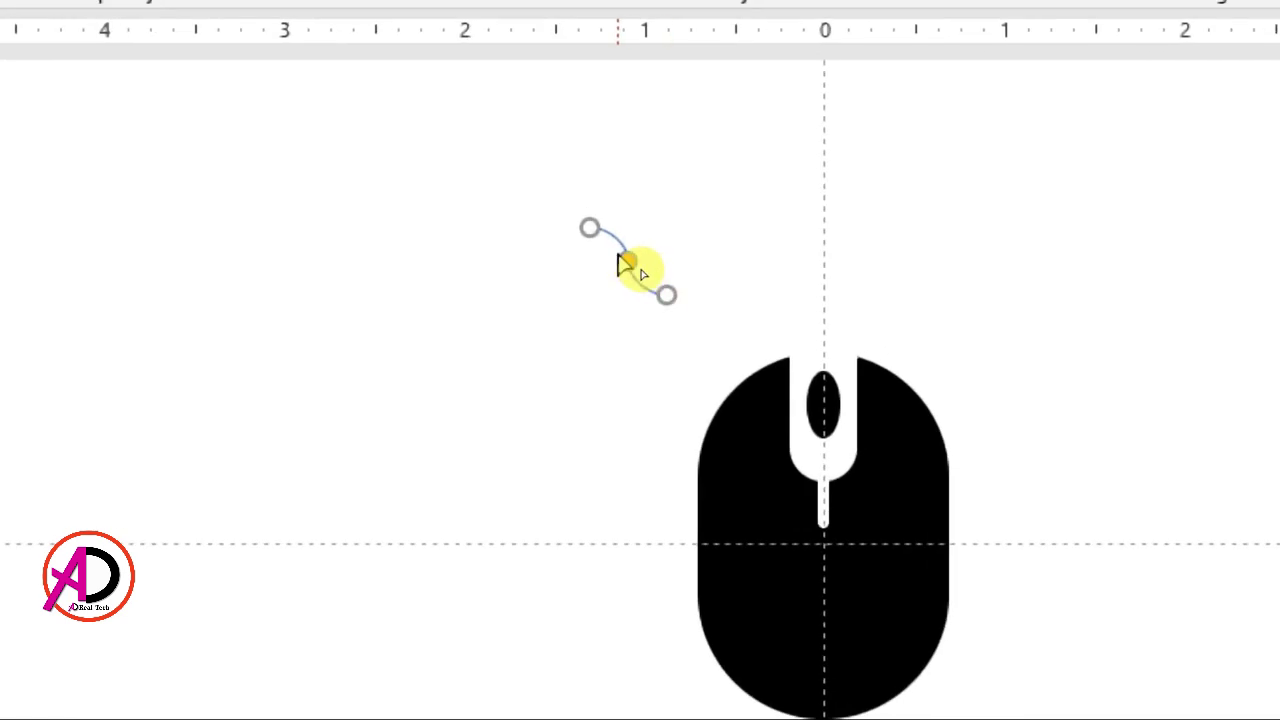
pyautogui.moveTo(643, 272)
pyautogui.mouseDown()
pyautogui.moveTo(683, 267)
pyautogui.moveTo(631, 262)
pyautogui.mouseUp()
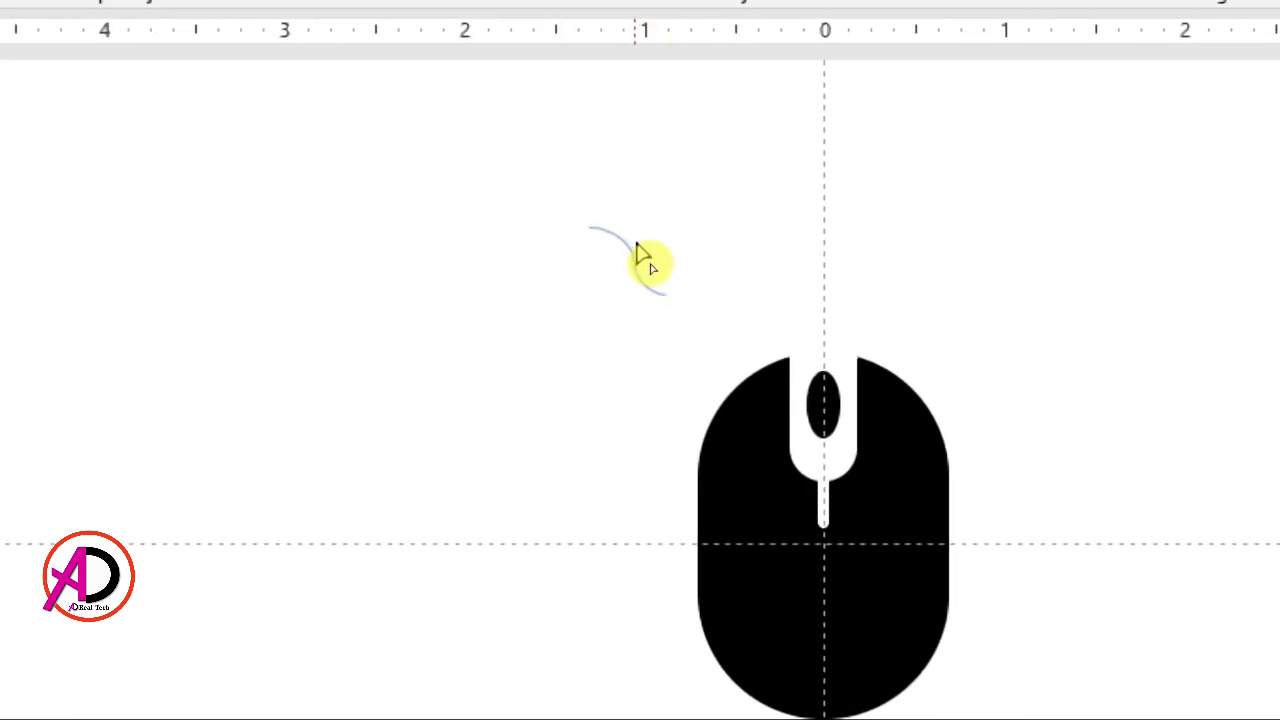
# Reshape the arc's ends and move it onto the top of the mouse as its cord
pyautogui.click(630, 258)
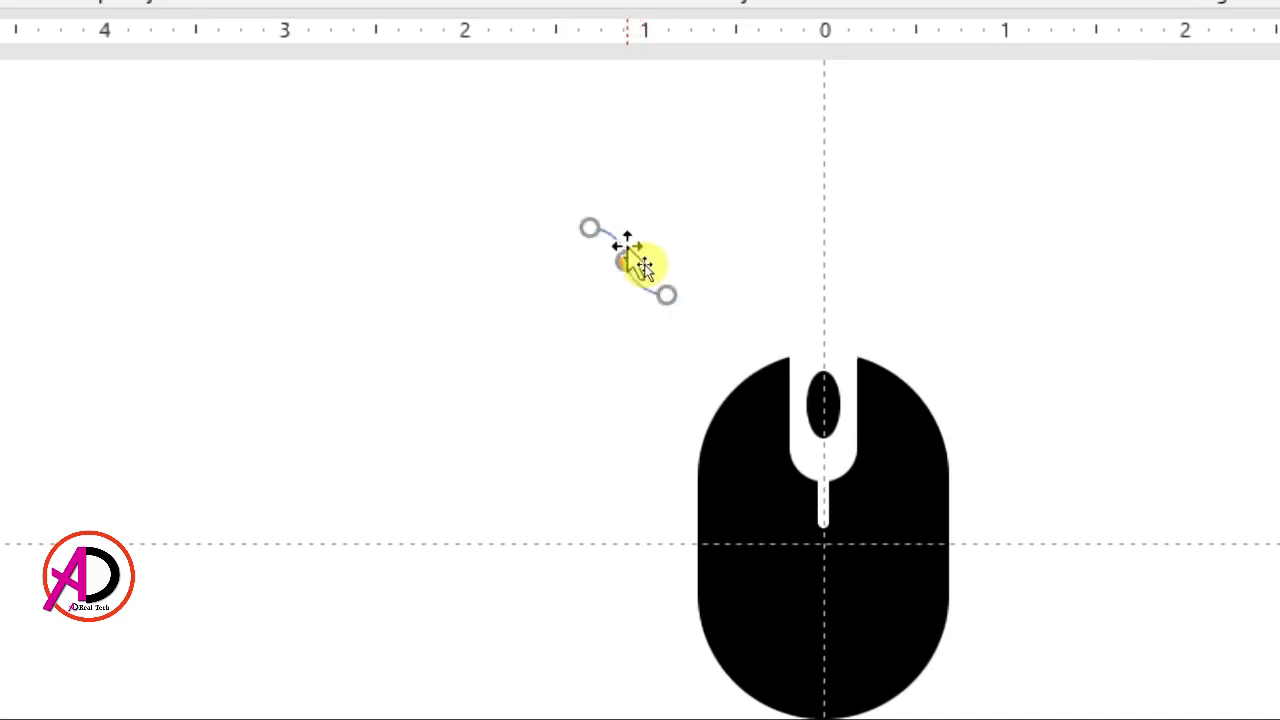
pyautogui.moveTo(668, 290); pyautogui.dragTo(634, 301)
pyautogui.press('Delete')
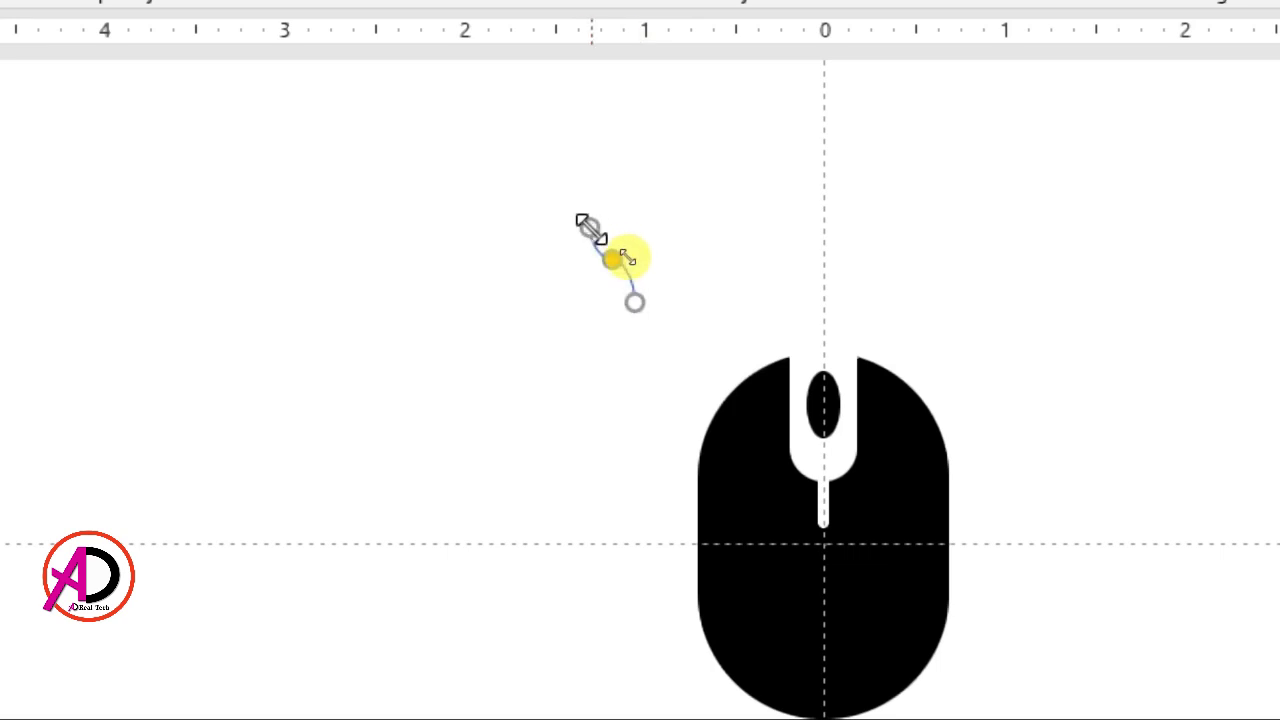
pyautogui.moveTo(622, 251); pyautogui.dragTo(628, 260)
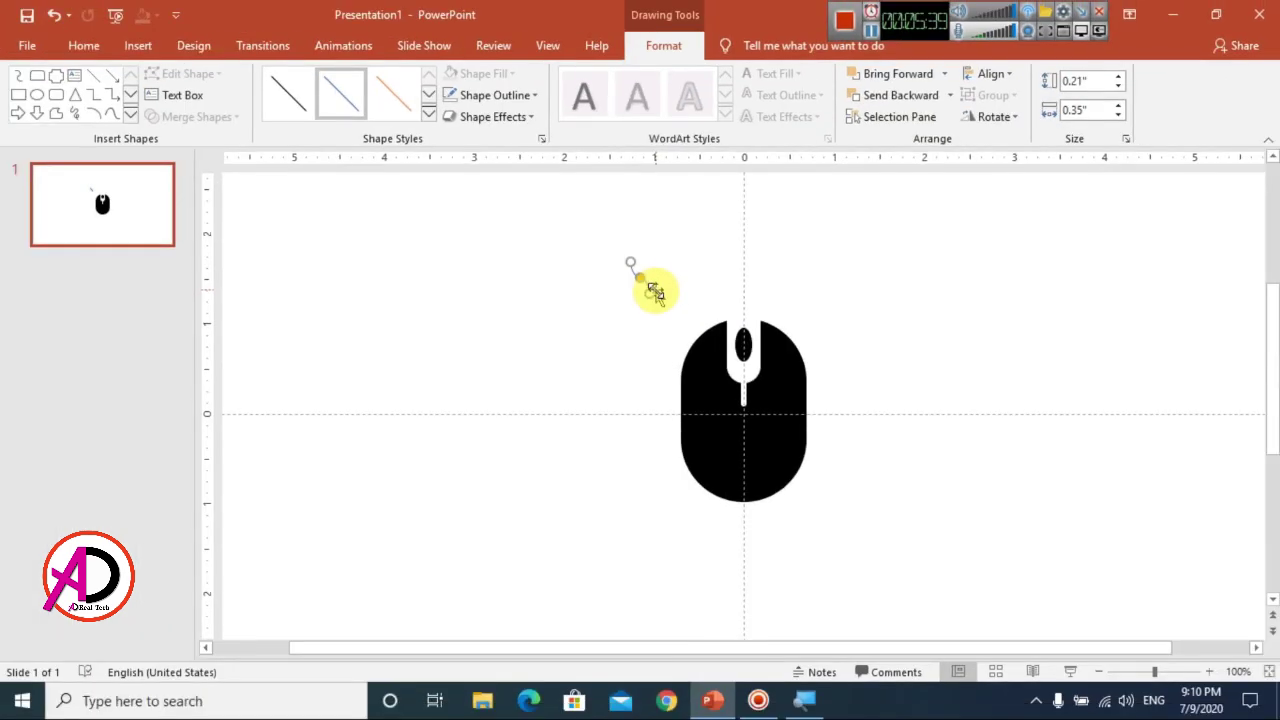
pyautogui.moveTo(648, 289)
pyautogui.mouseDown()
pyautogui.moveTo(717, 289)
pyautogui.moveTo(736, 305)
pyautogui.mouseUp()
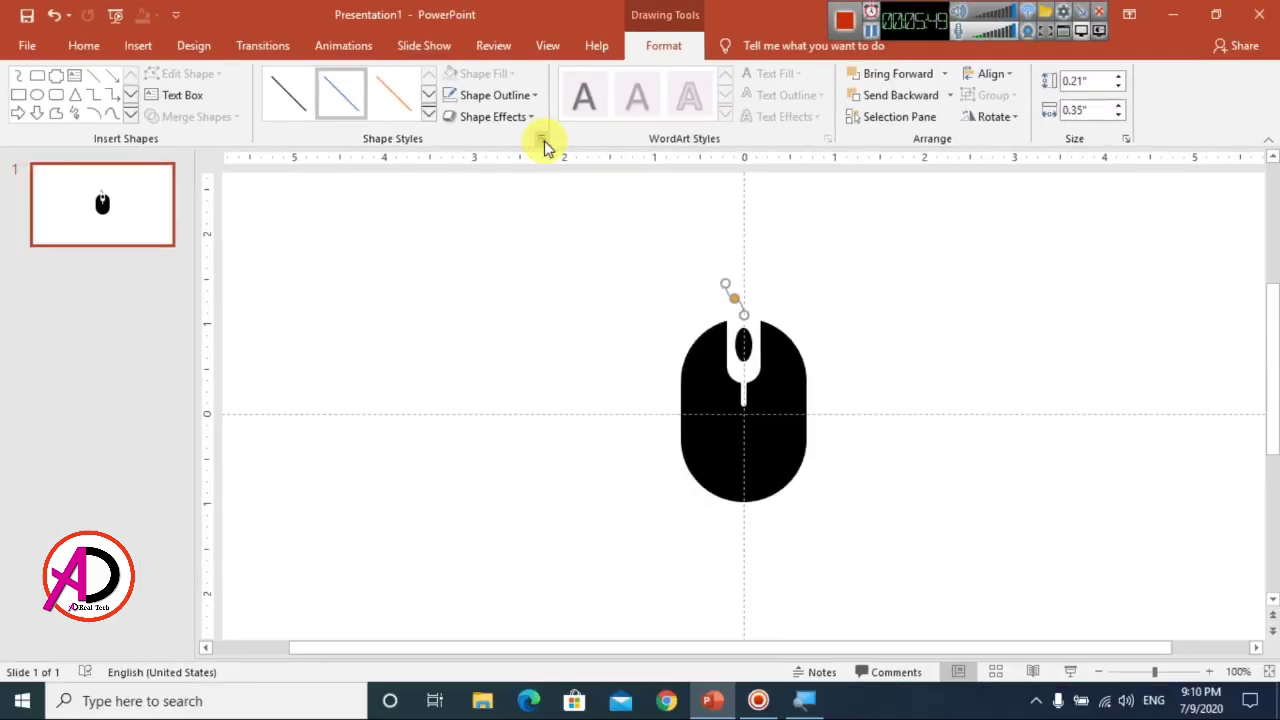
# Make the cord arc's line solid black in Format Shape
pyautogui.click(541, 139)
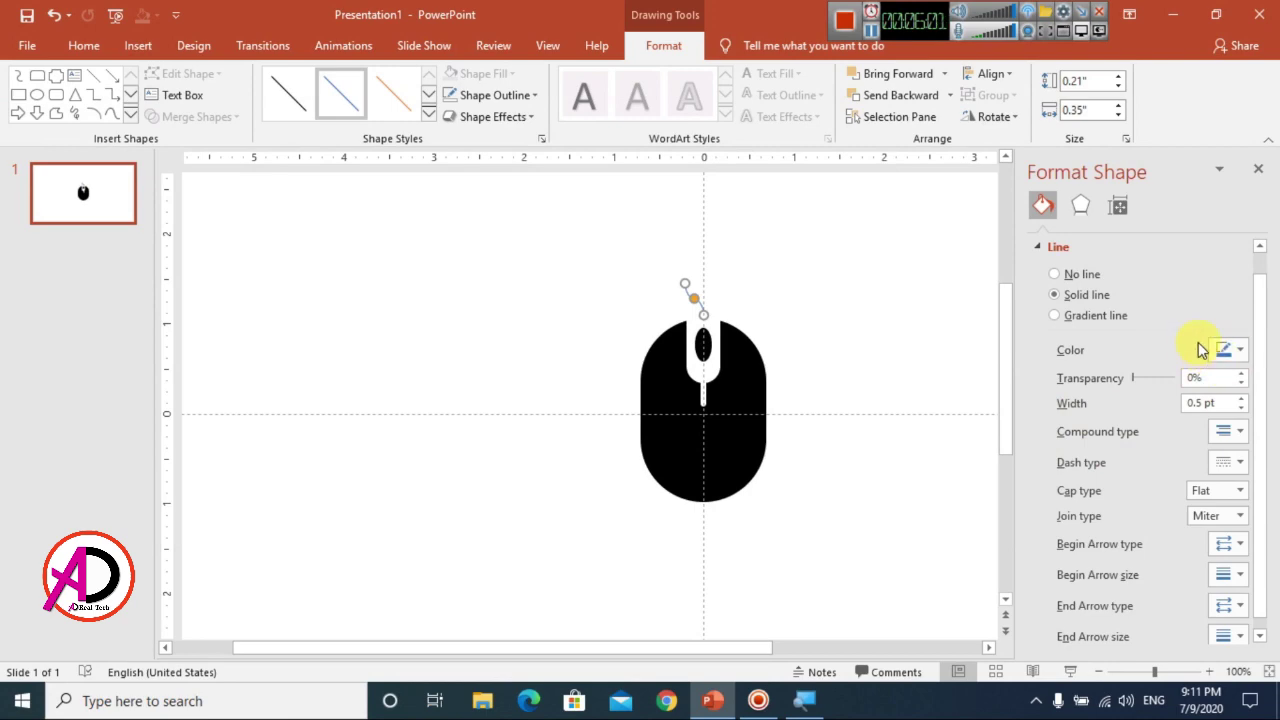
pyautogui.click(1240, 352)
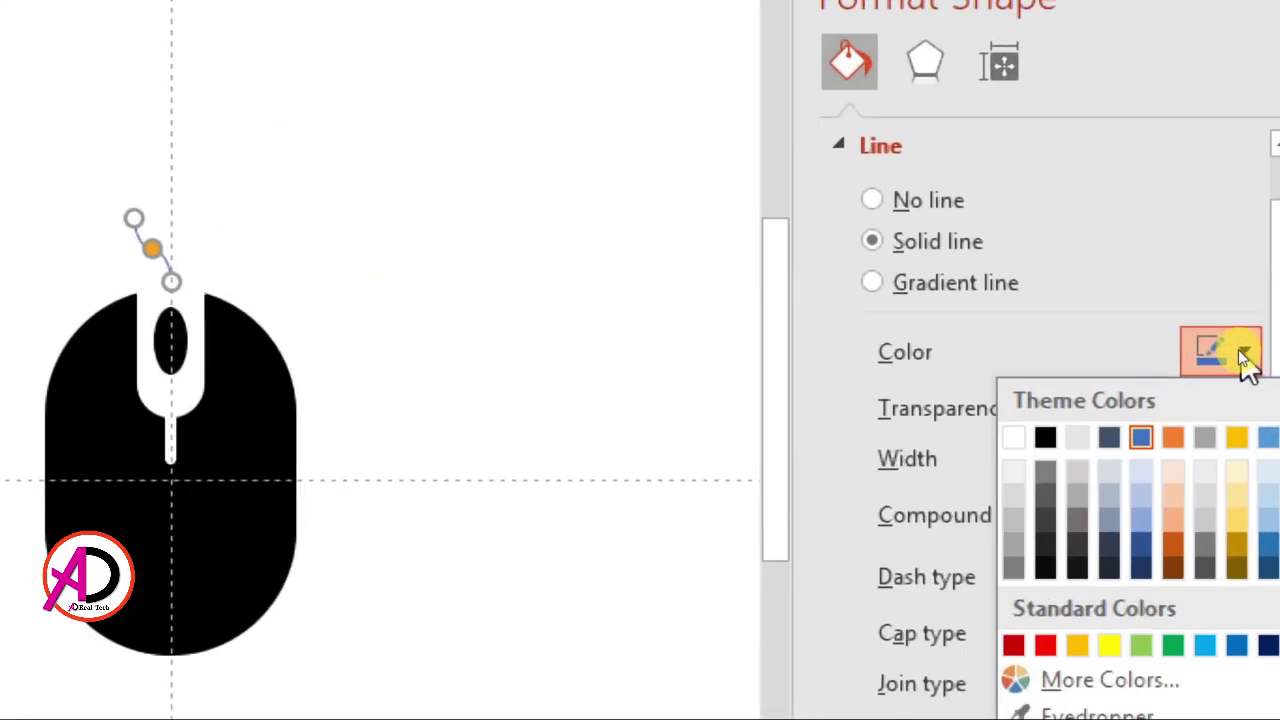
pyautogui.click(1045, 438)
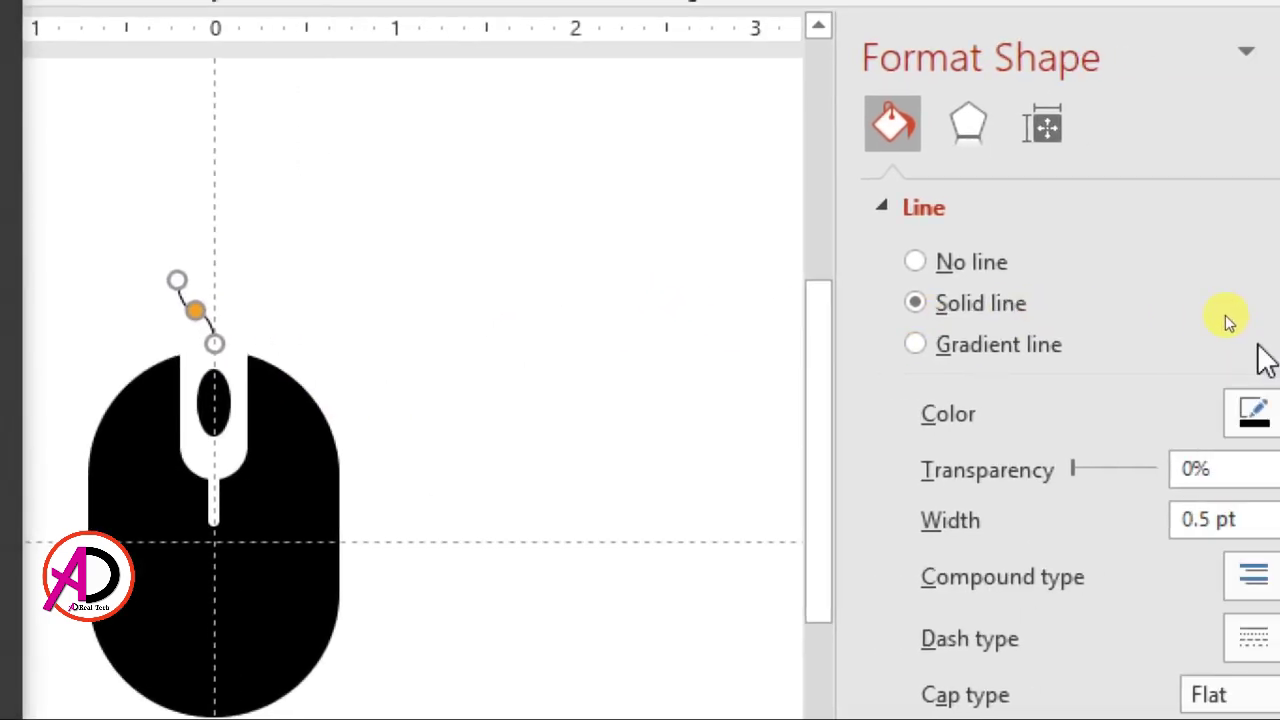
pyautogui.press('super')
pyautogui.press('super')
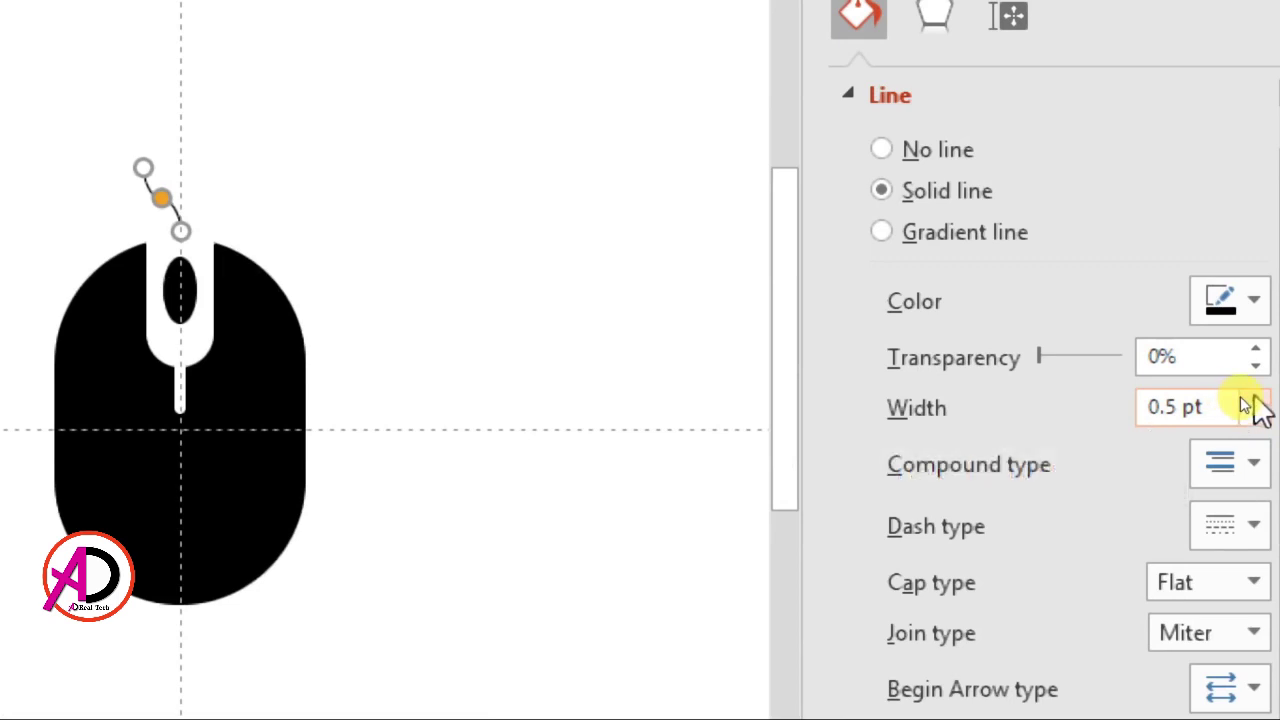
# Raise the cord line's width to 4.75 pt
pyautogui.click(1245, 400)
pyautogui.click(1245, 400)
pyautogui.click(1245, 400)
pyautogui.click(1245, 400)
pyautogui.click(1245, 400)
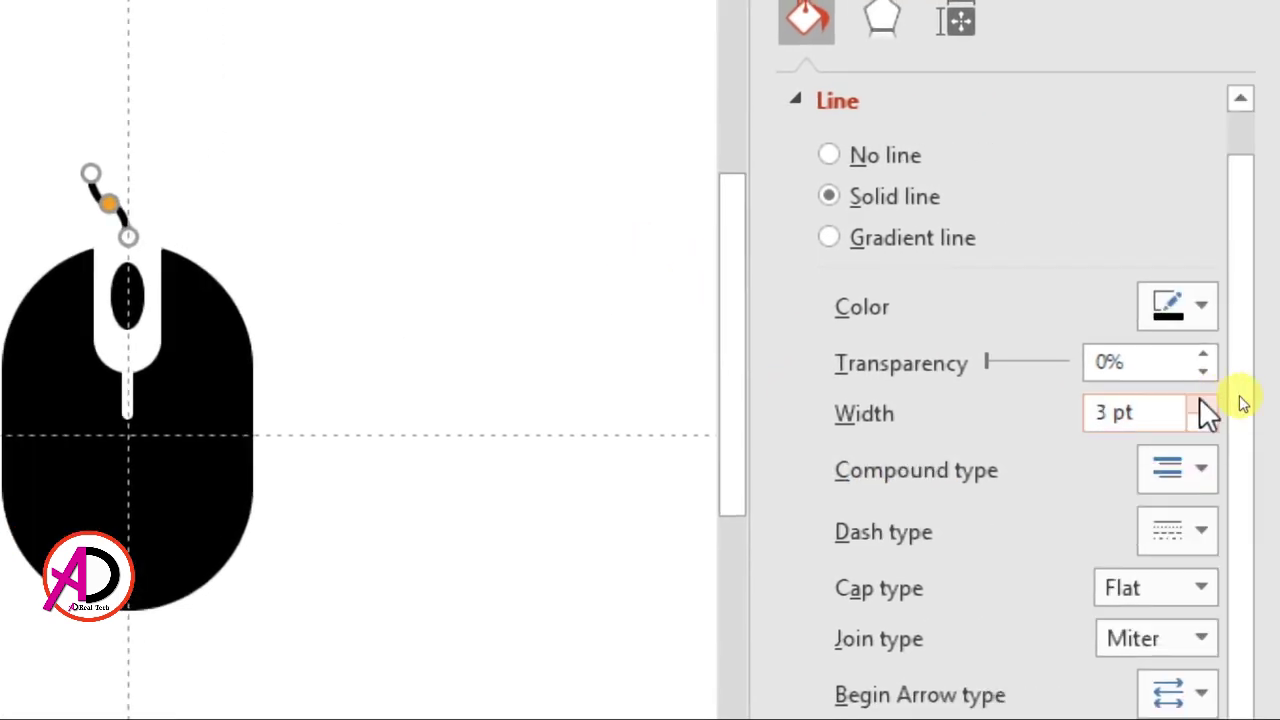
pyautogui.doubleClick(1203, 404)
pyautogui.doubleClick(1203, 404)
pyautogui.tripleClick(1203, 404)
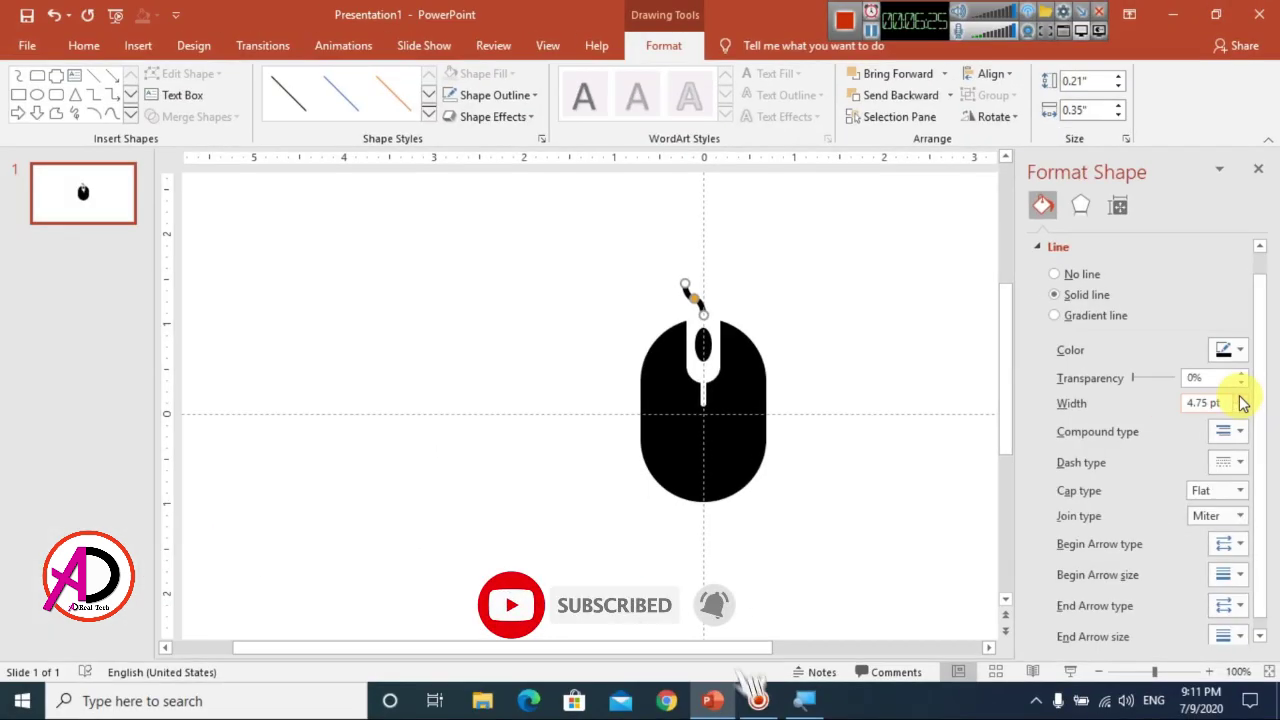
pyautogui.click(888, 340)
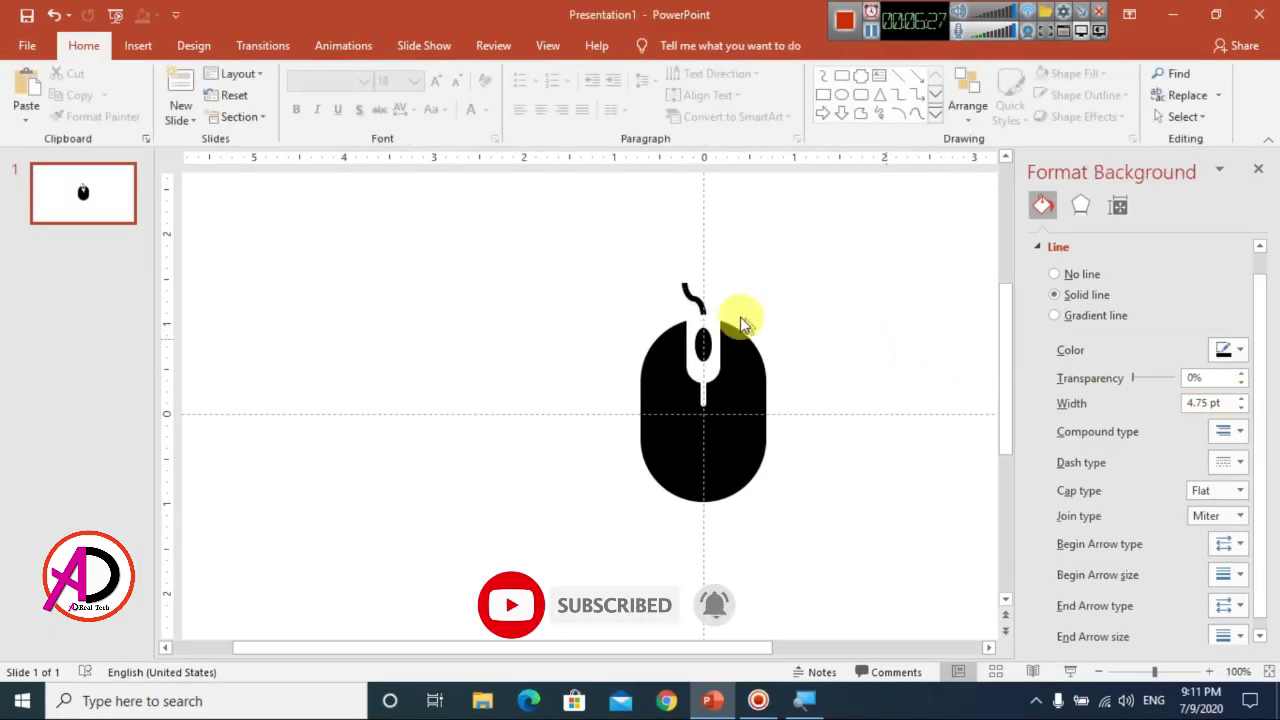
pyautogui.click(693, 299)
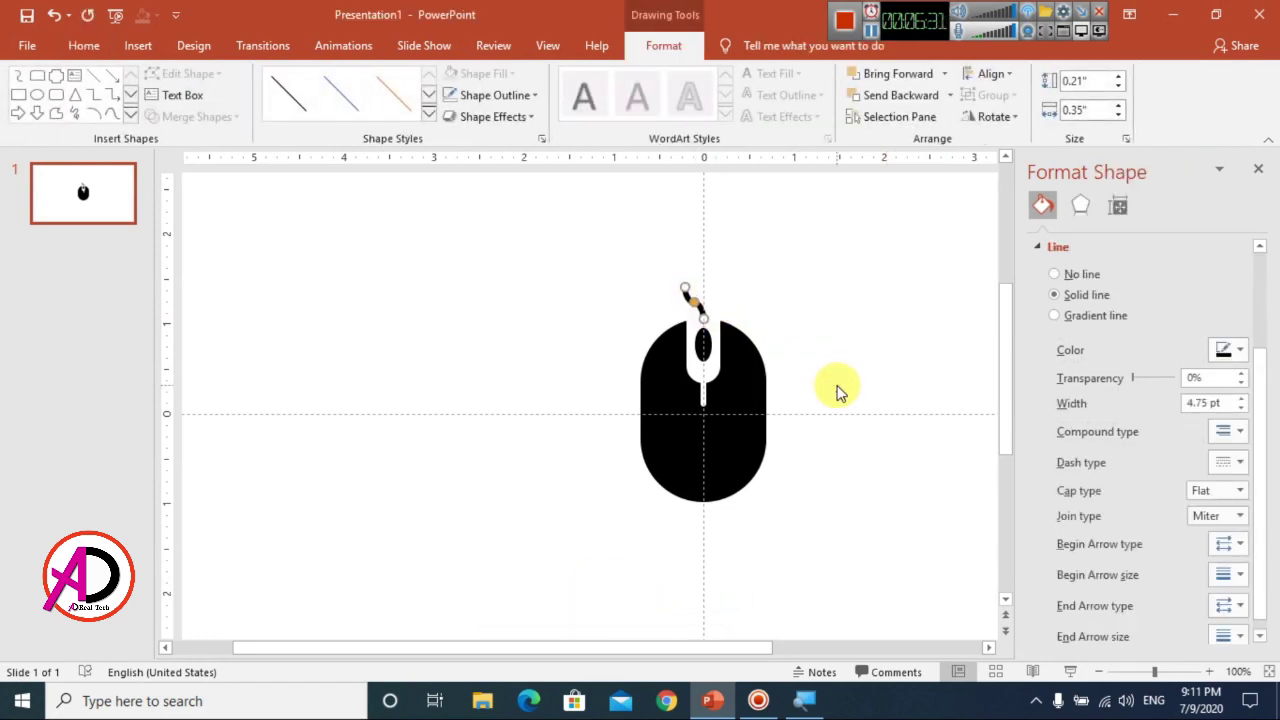
# Select all the mouse parts, cord included, and group them into one object
pyautogui.click(1260, 172)
pyautogui.click(900, 360)
pyautogui.scroll(-3, 886, 390)
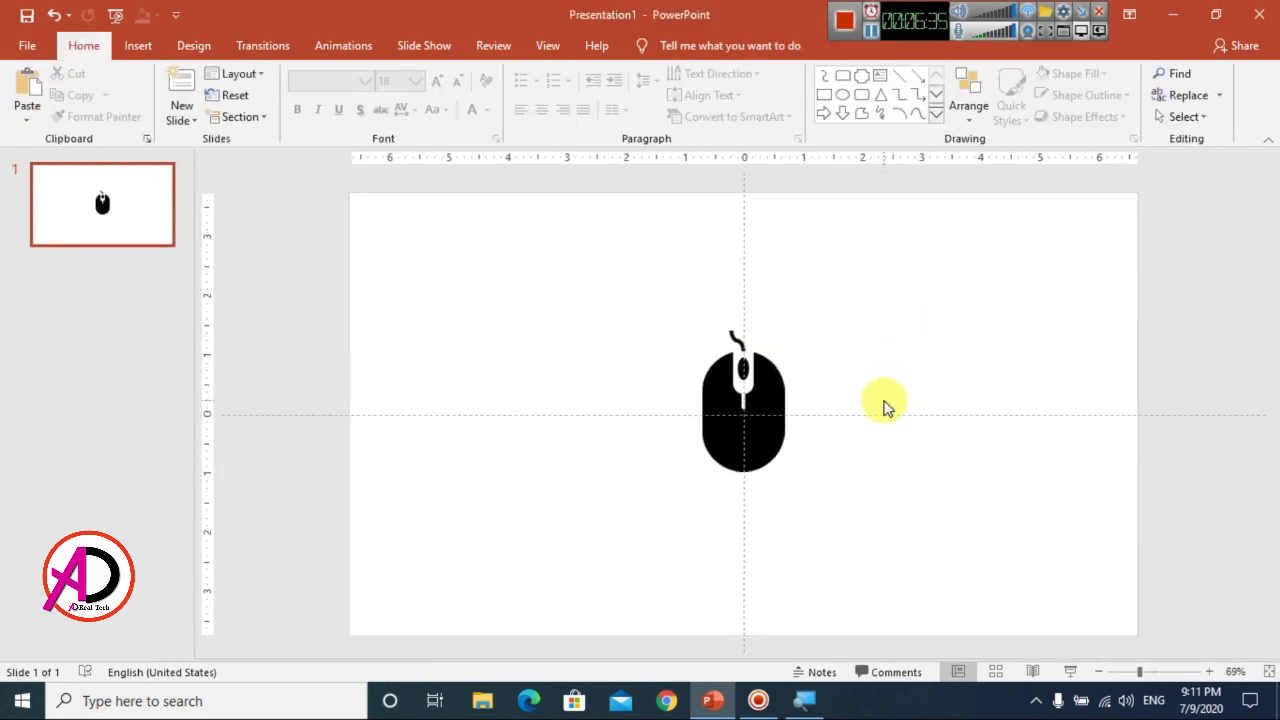
pyautogui.moveTo(639, 291); pyautogui.dragTo(871, 543)
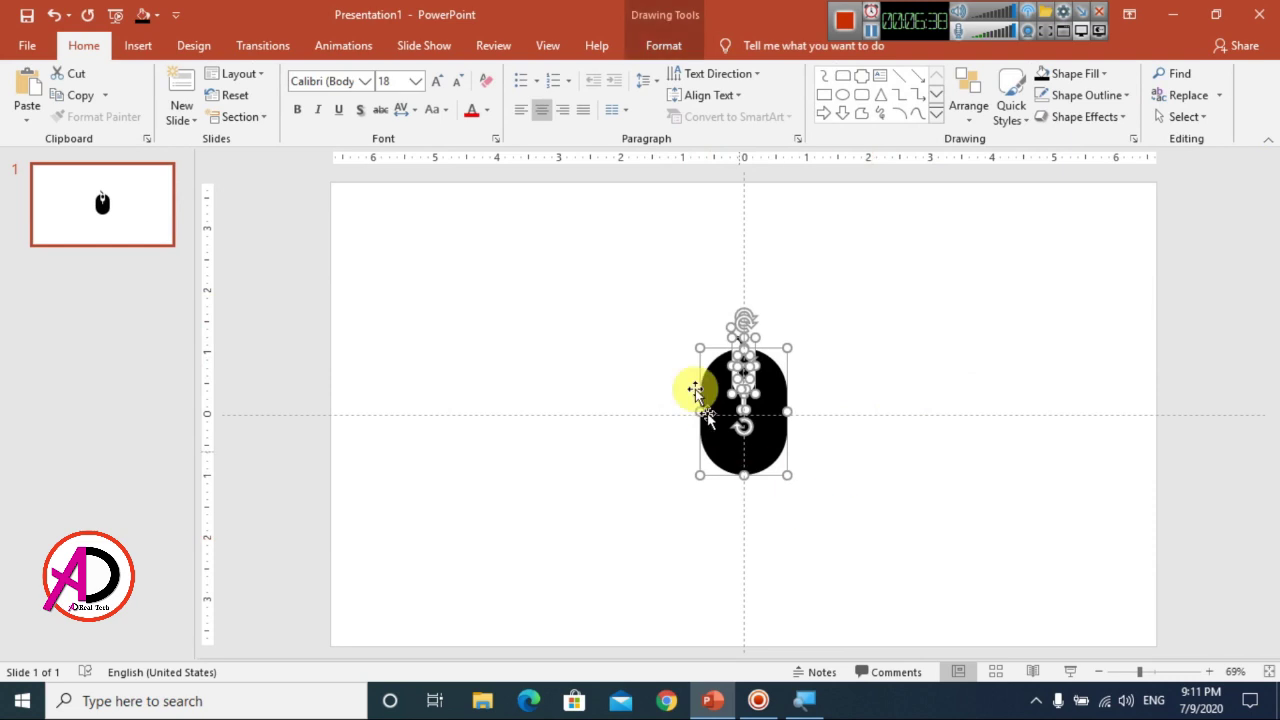
pyautogui.rightClick(763, 452)
pyautogui.moveTo(810, 247)
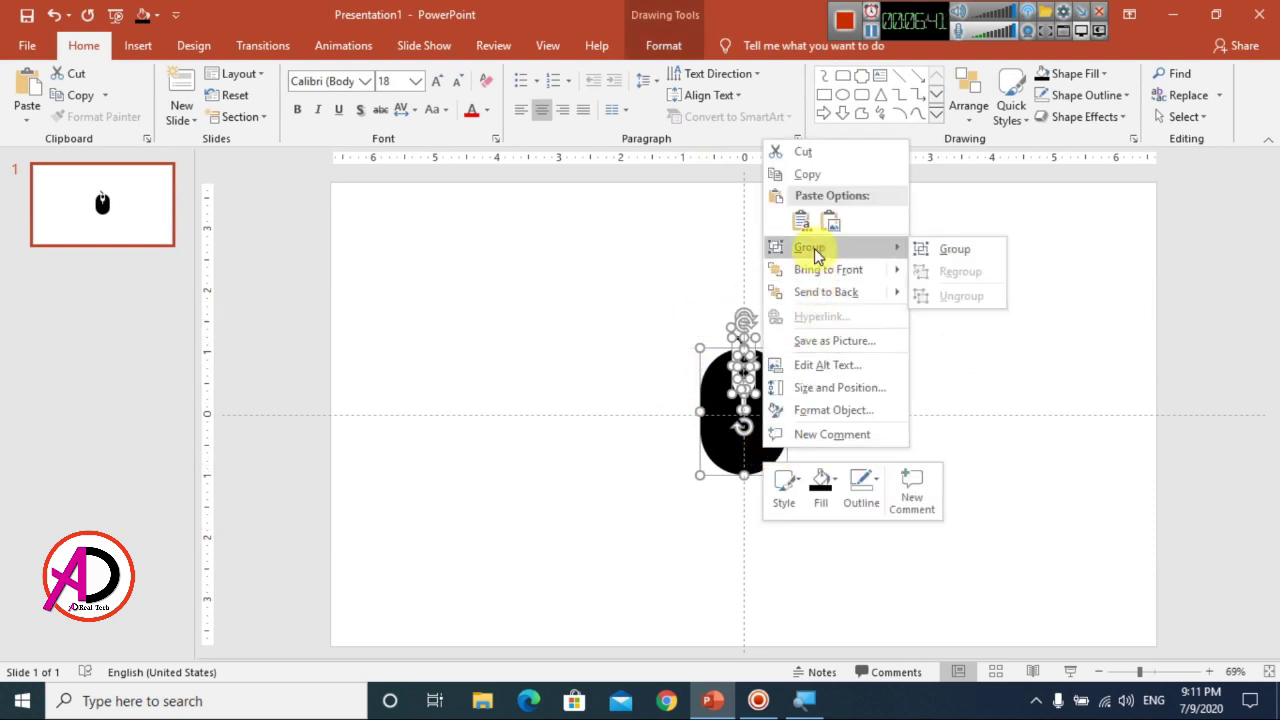
pyautogui.click(941, 261)
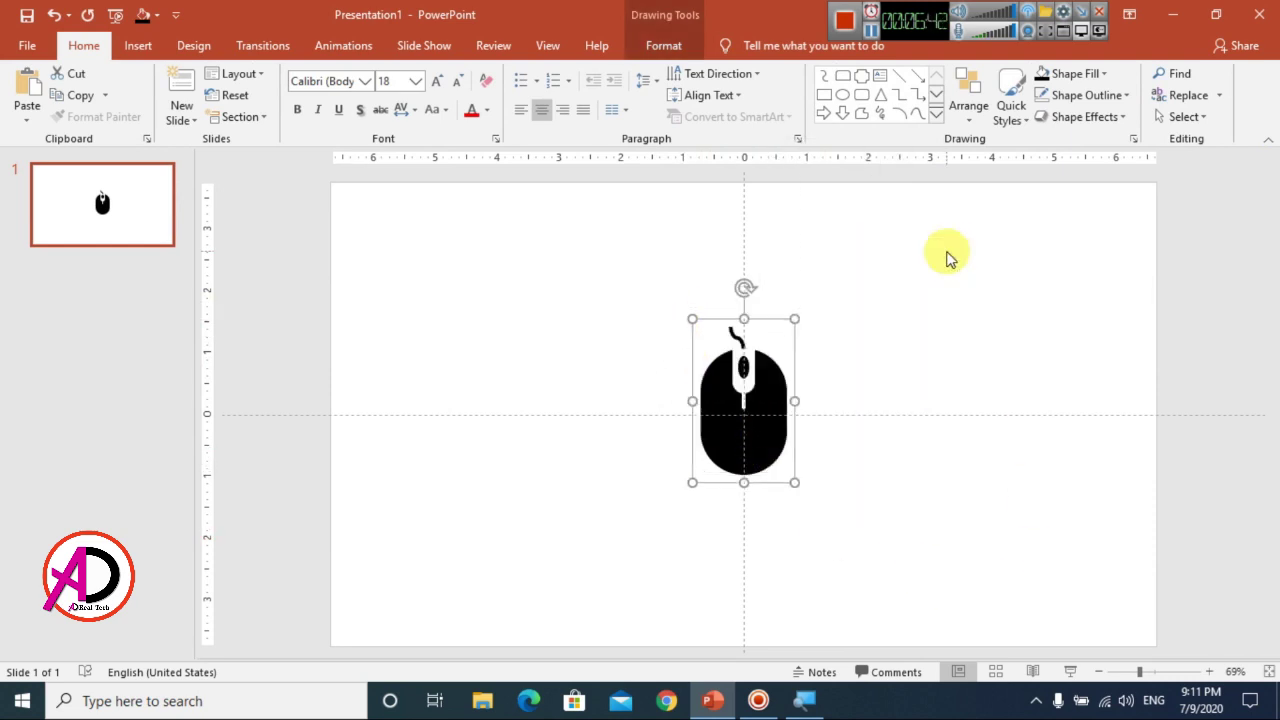
pyautogui.click(935, 418)
# Move the grouped mouse icon slightly higher on the slide
pyautogui.scroll(1, 808, 455)
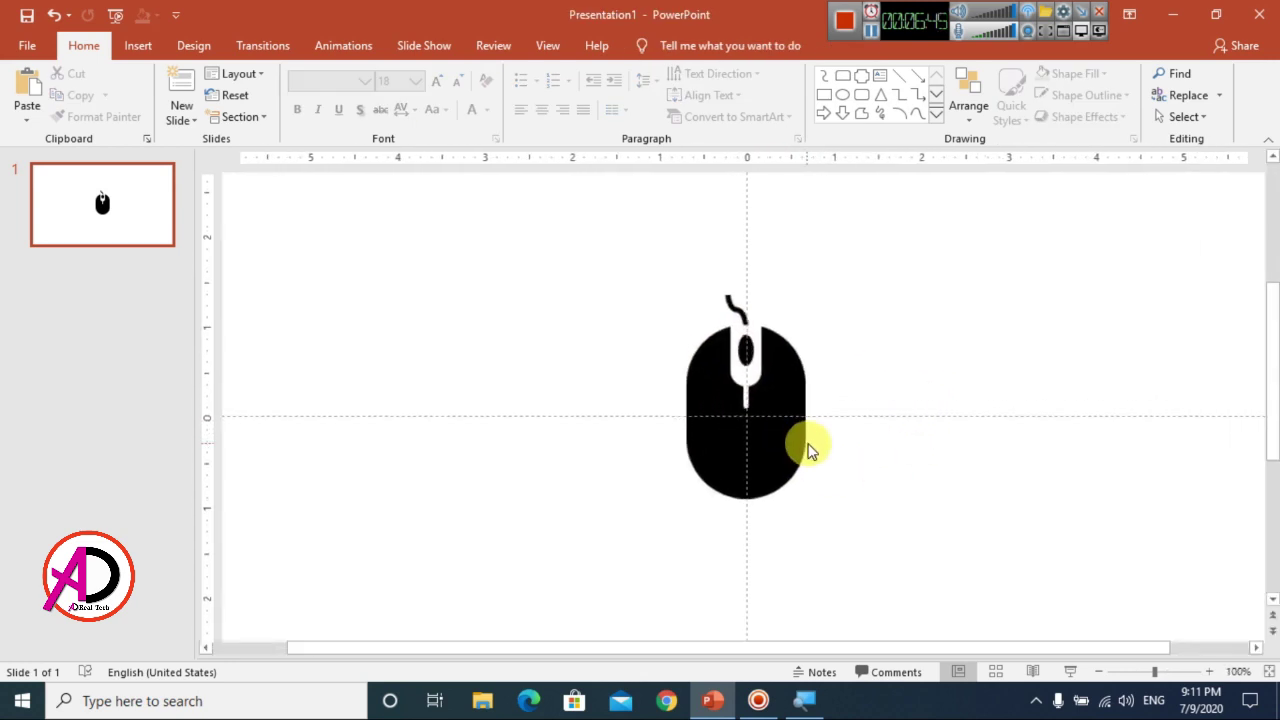
pyautogui.scroll(-2, 808, 460)
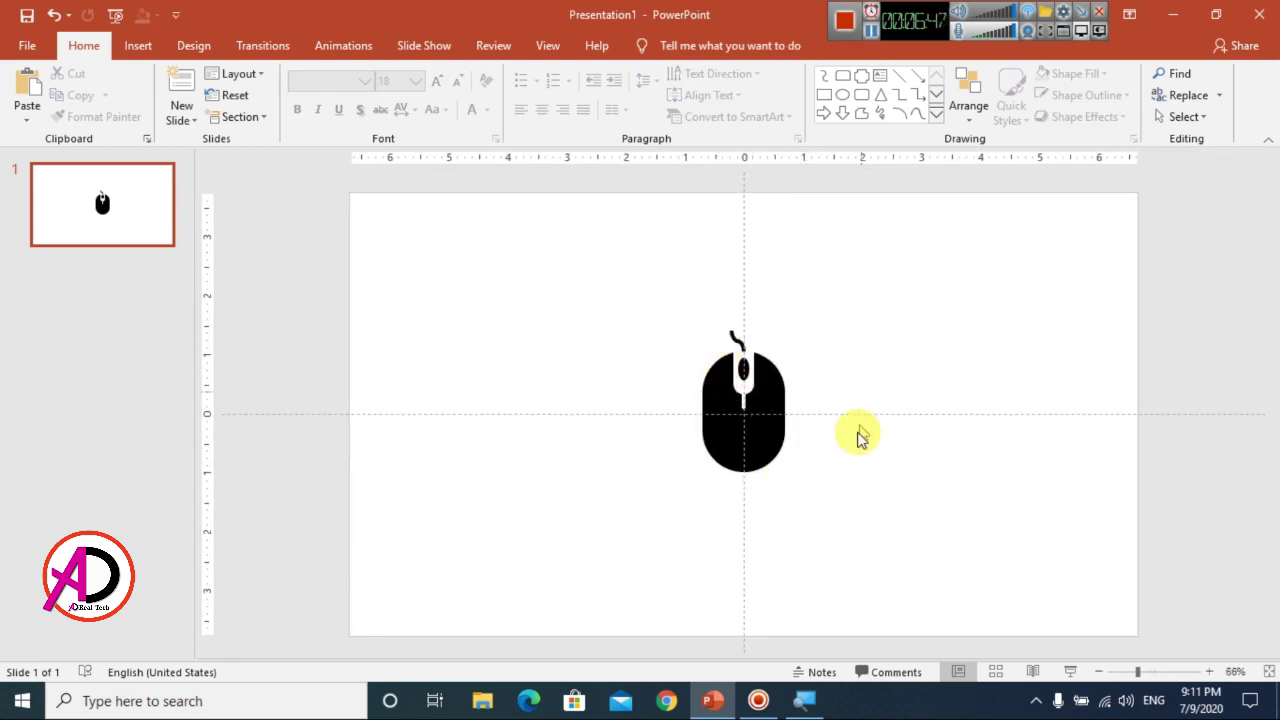
pyautogui.moveTo(748, 437); pyautogui.dragTo(746, 404)
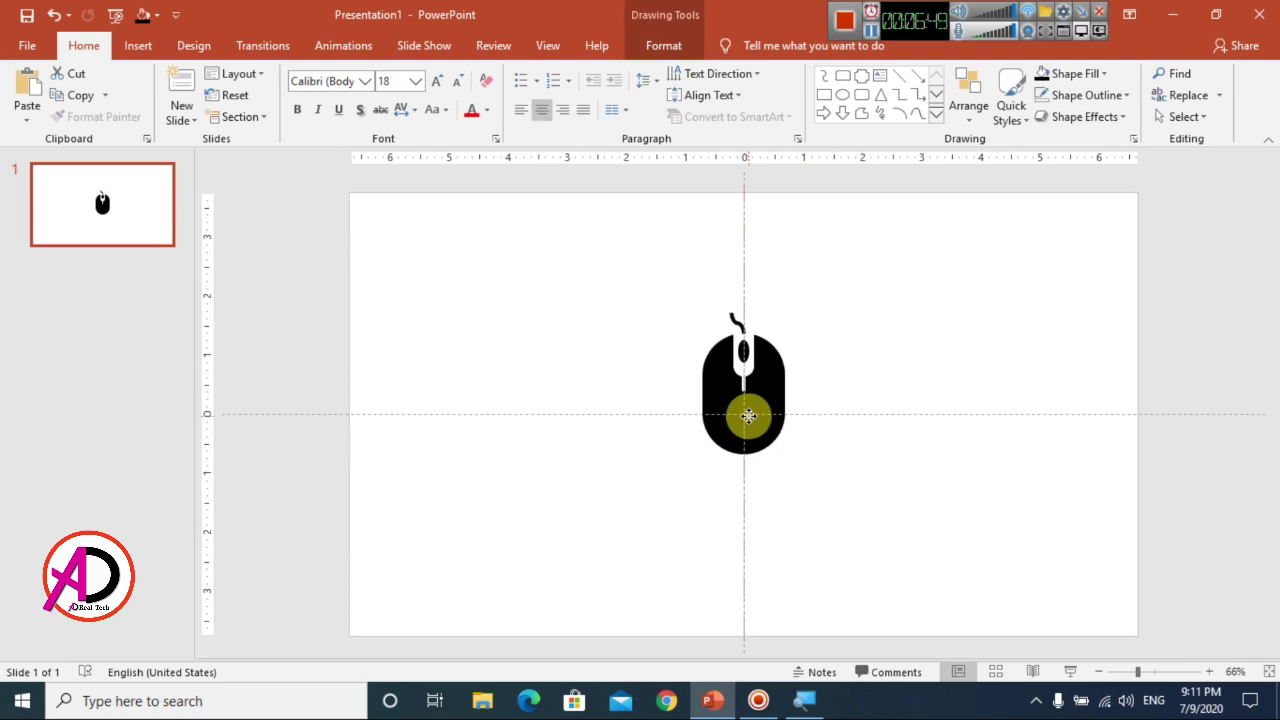
pyautogui.click(870, 385)
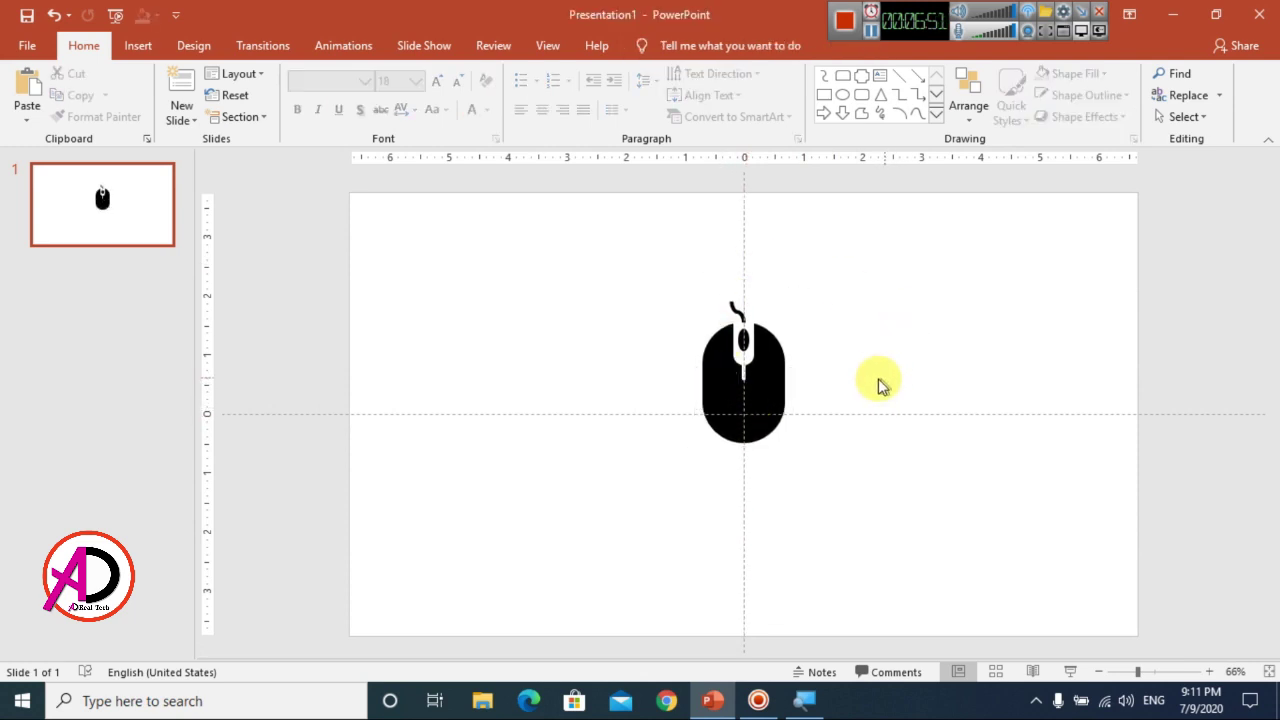
# Draw a Star: 6 Points shape over the mouse and centre it on the icon
pyautogui.click(138, 46)
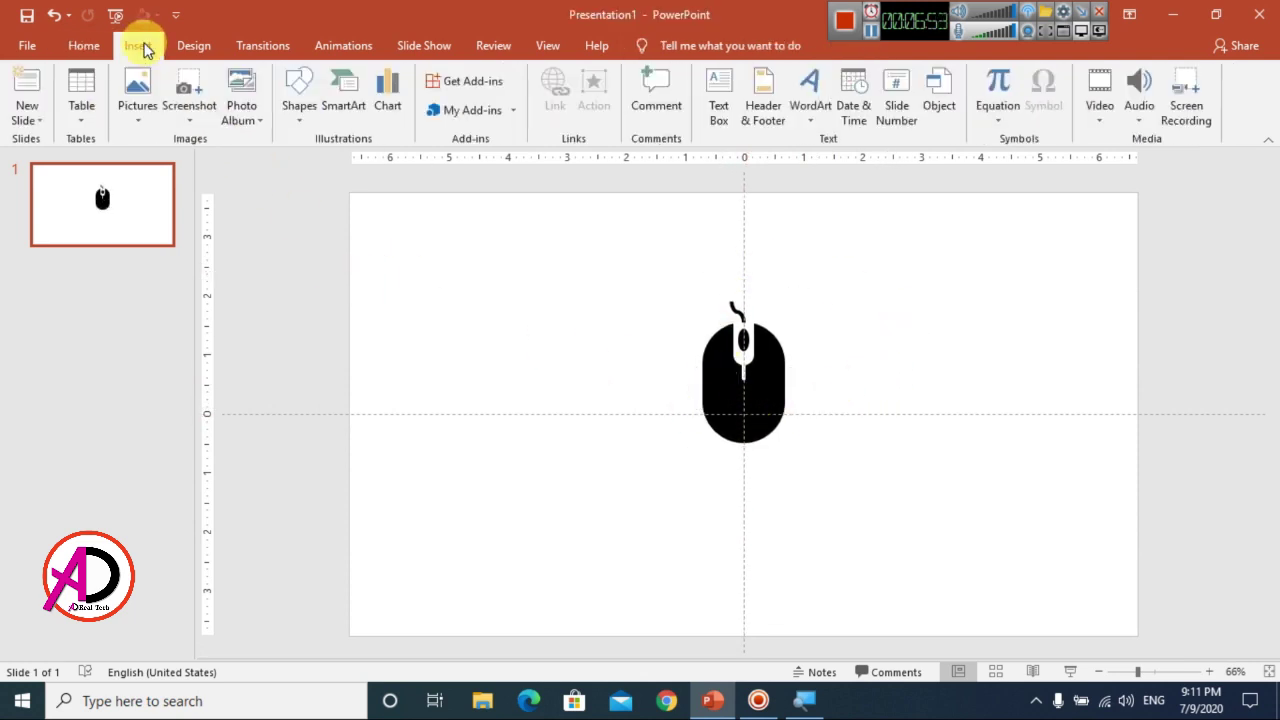
pyautogui.click(313, 118)
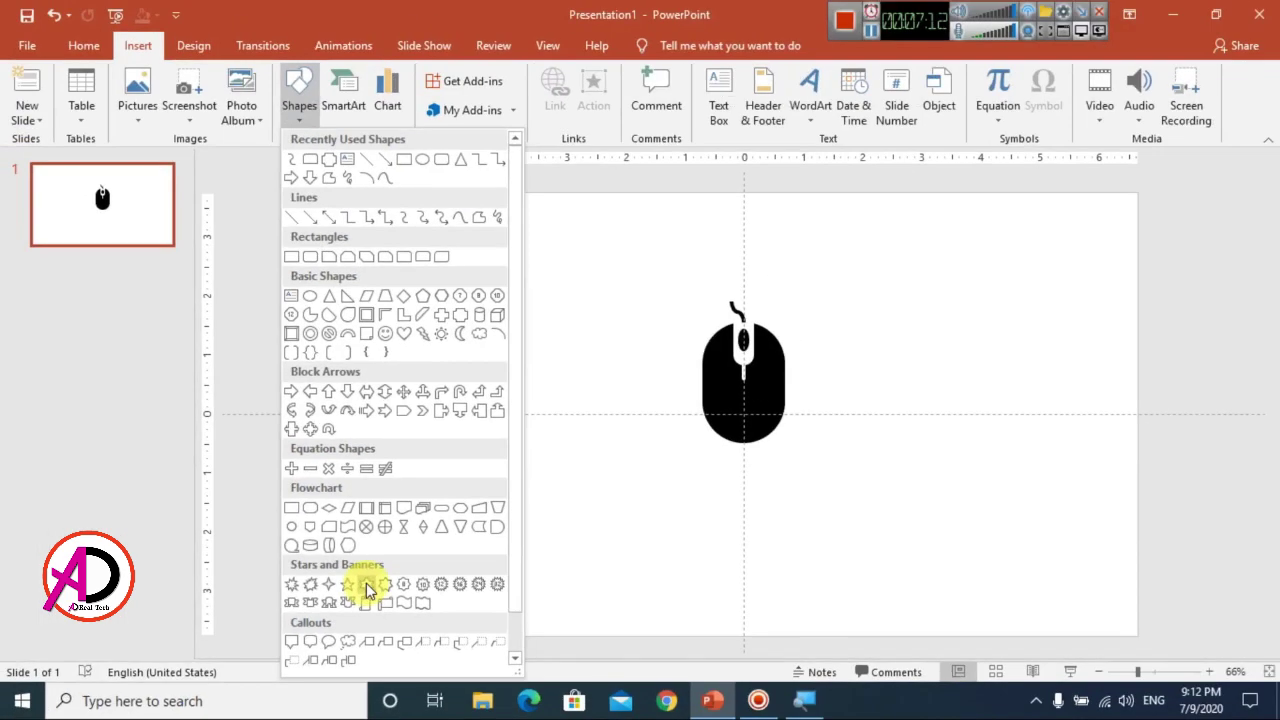
pyautogui.click(368, 582)
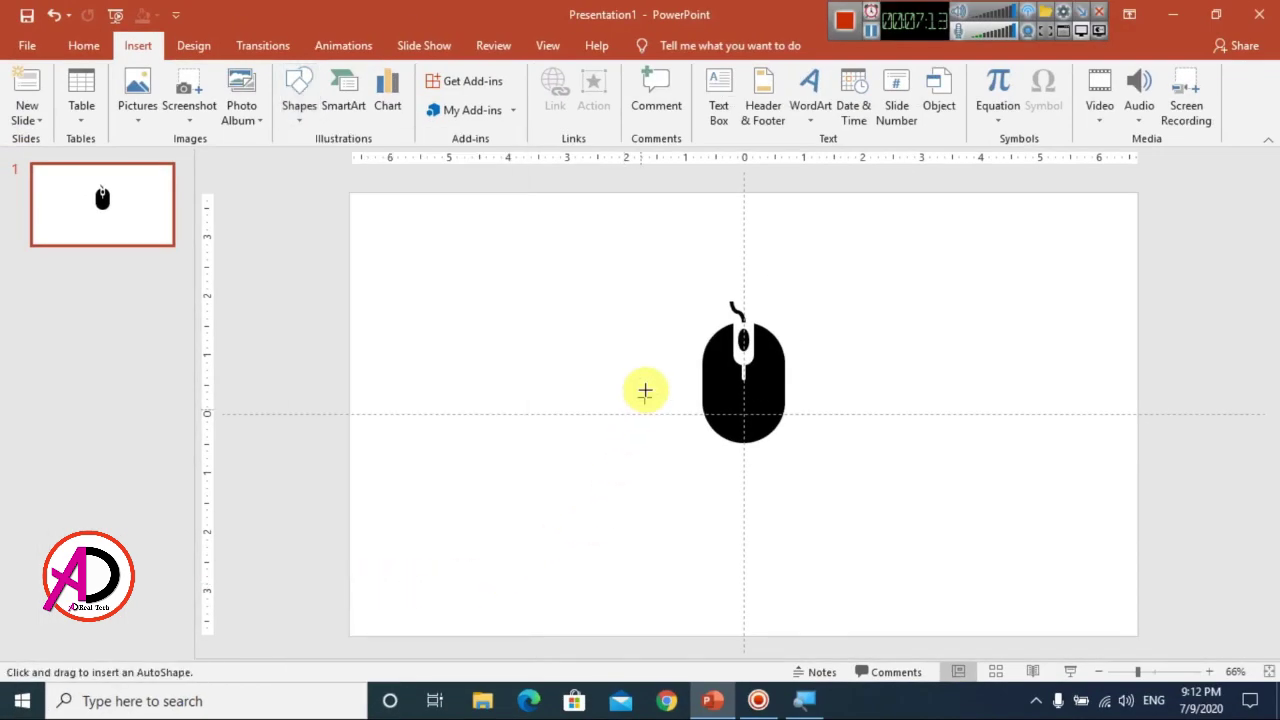
pyautogui.moveTo(659, 281); pyautogui.dragTo(835, 515)
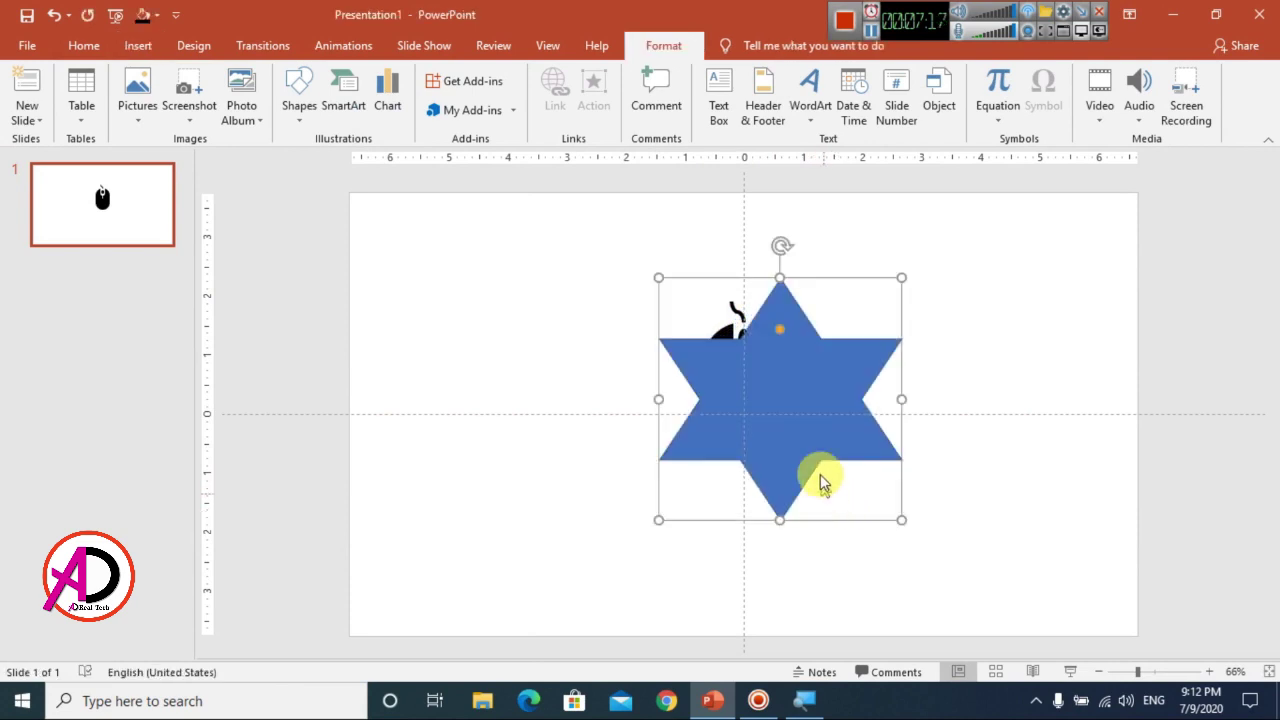
pyautogui.moveTo(816, 414); pyautogui.dragTo(785, 401)
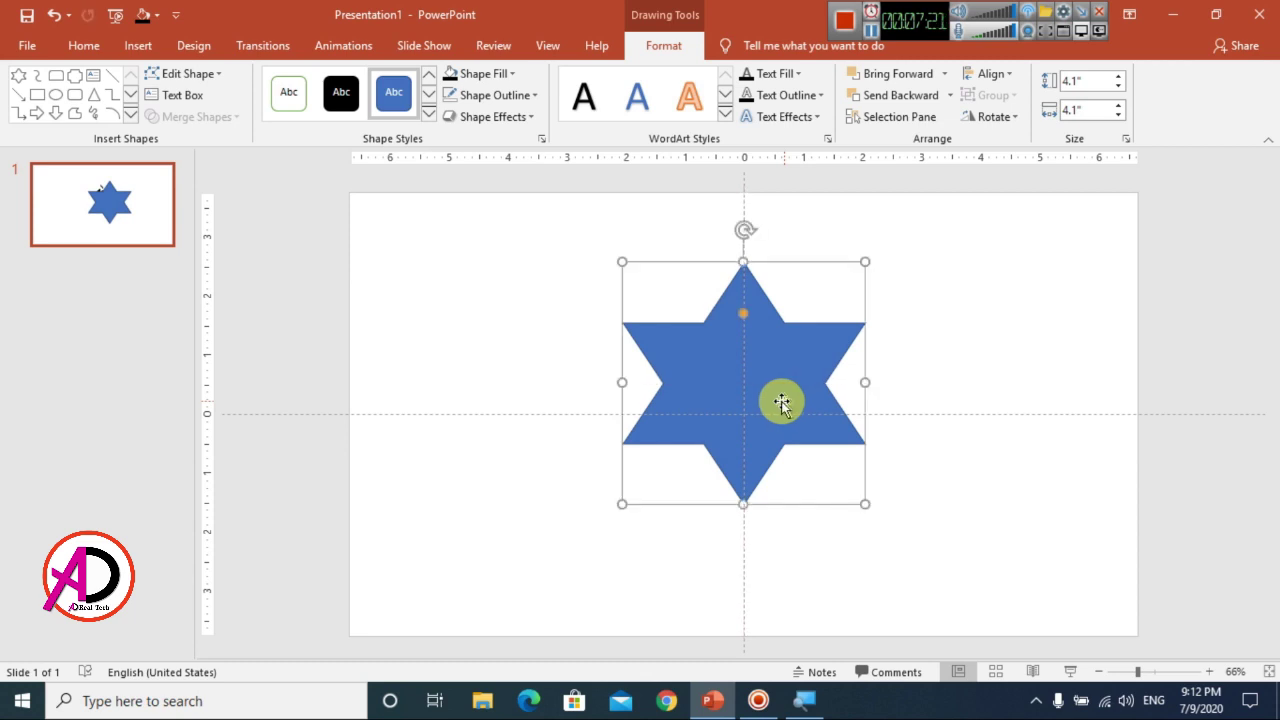
# Set the star's fill to No Fill and nudge it up slightly
pyautogui.click(490, 75)
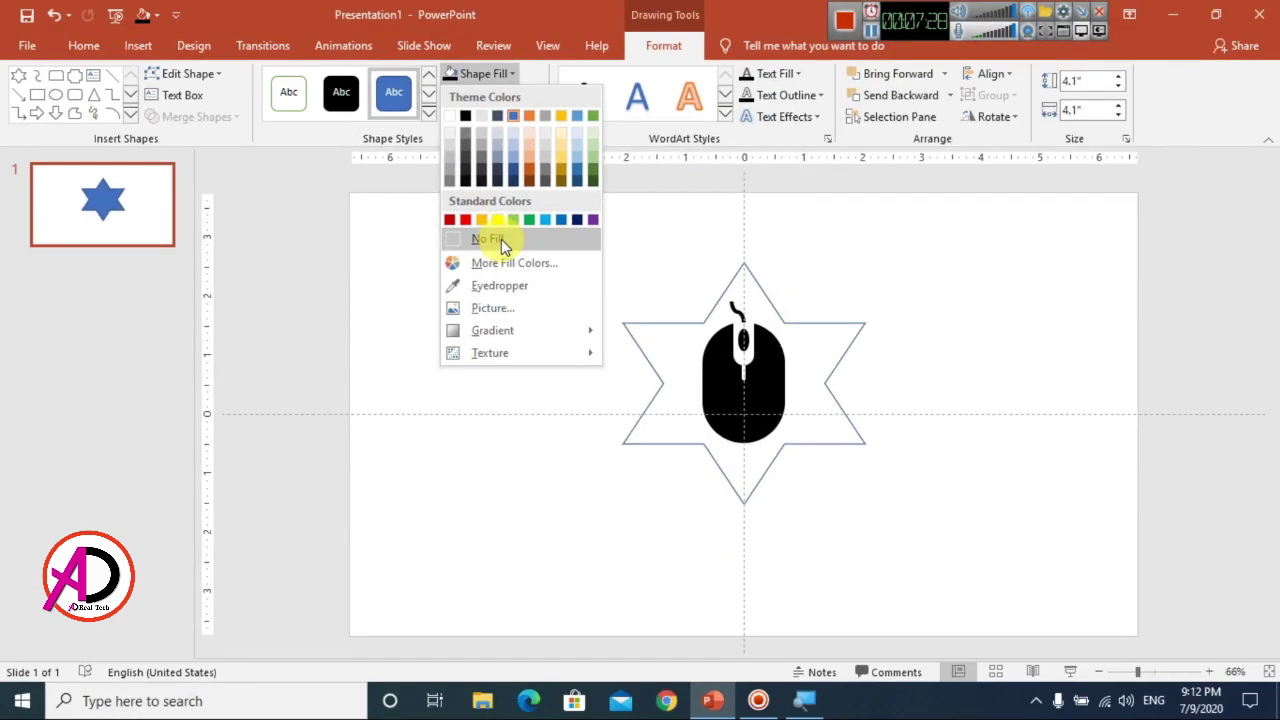
pyautogui.click(501, 239)
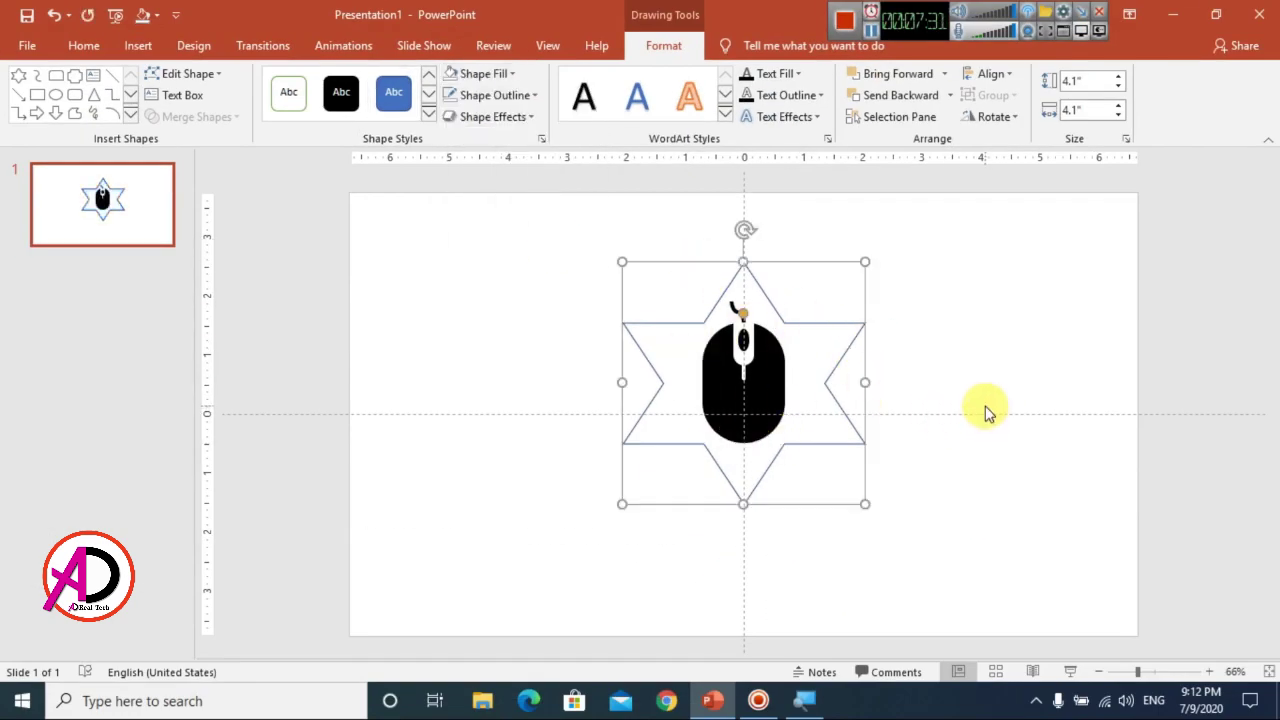
pyautogui.hotkey('ctrl', 'Up')
pyautogui.hotkey('ctrl', 'Up')
pyautogui.hotkey('ctrl', 'Up')
pyautogui.hotkey('ctrl', 'Up')
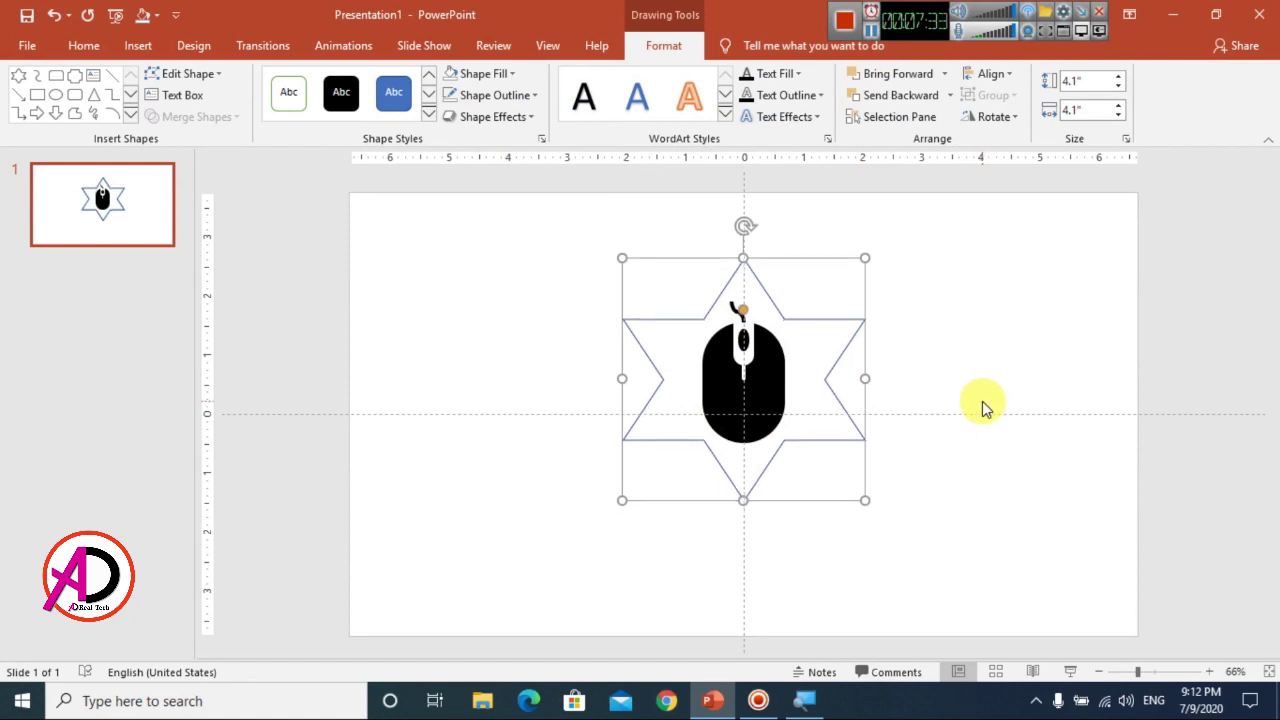
pyautogui.click(983, 407)
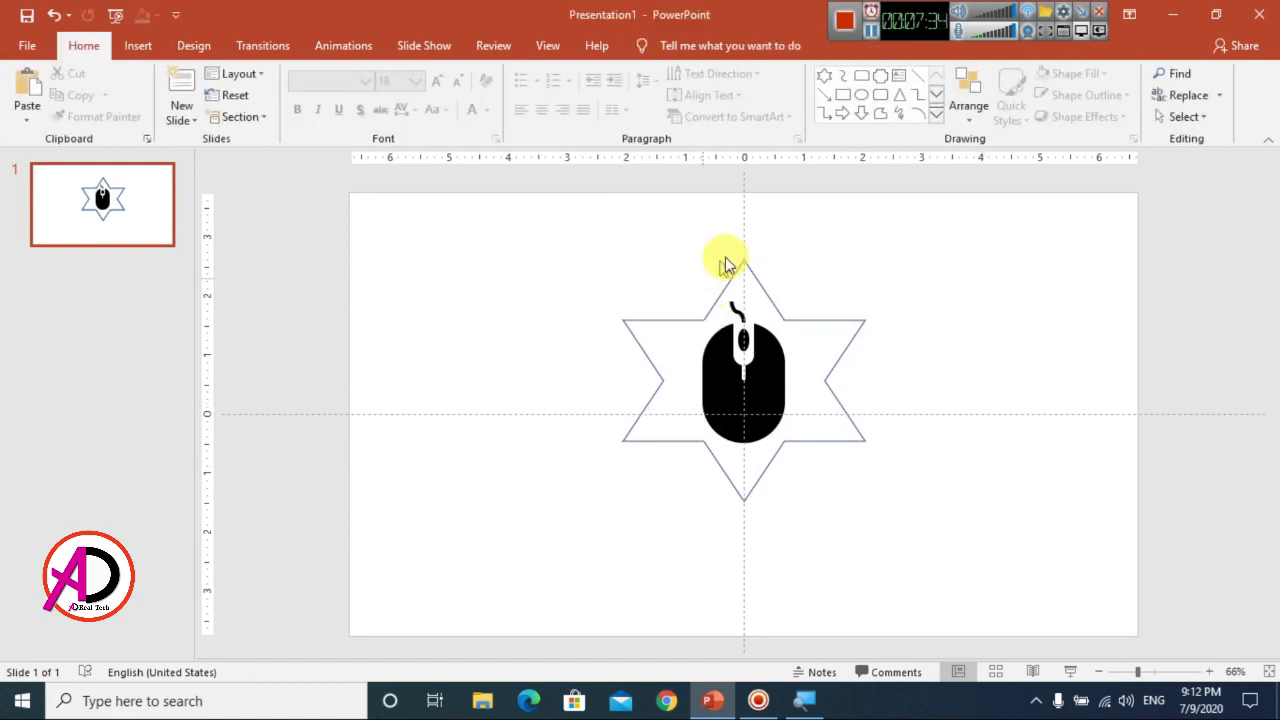
pyautogui.click(803, 320)
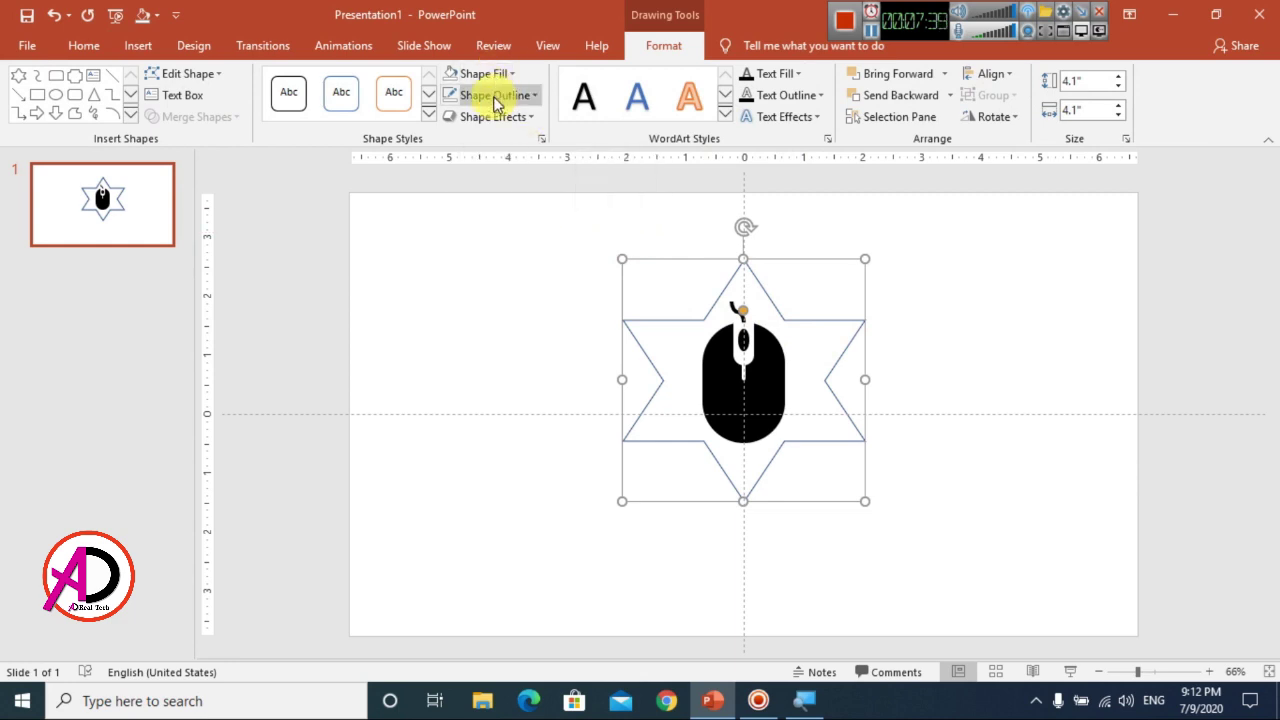
# Set the star's outline to 4 pt width and black colour
pyautogui.click(541, 140)
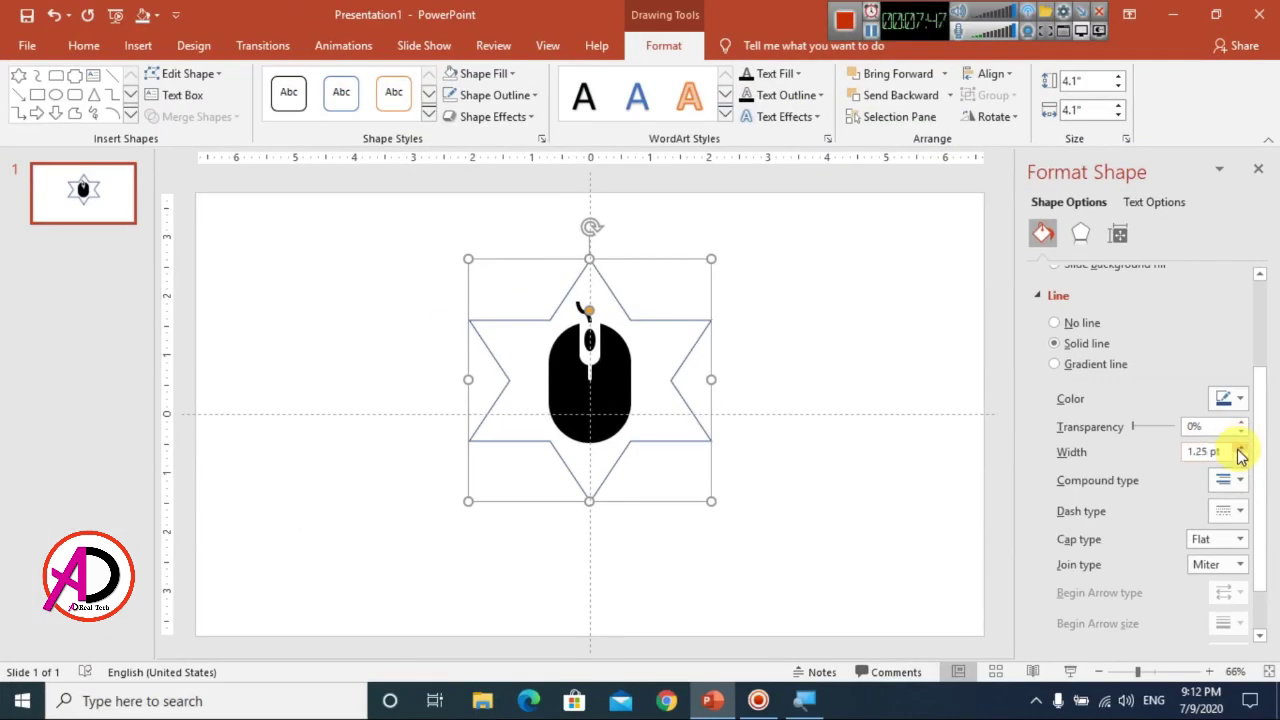
pyautogui.doubleClick(1240, 449)
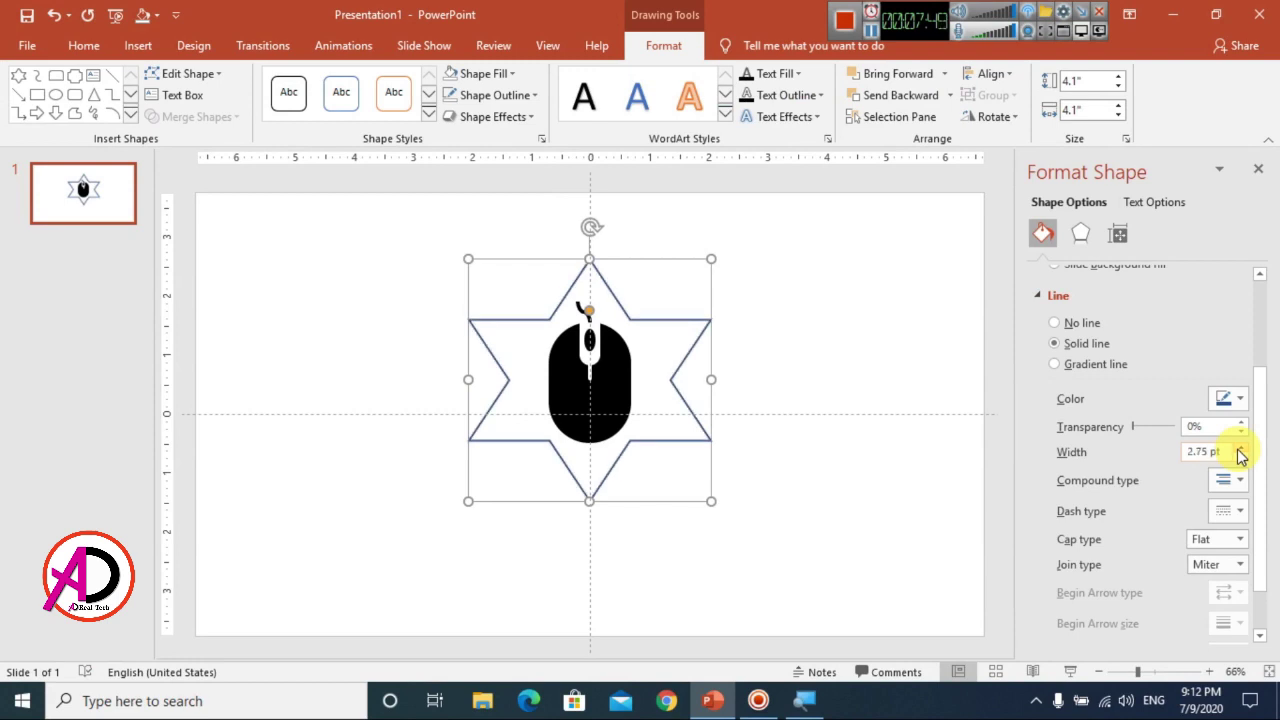
pyautogui.click(1239, 449)
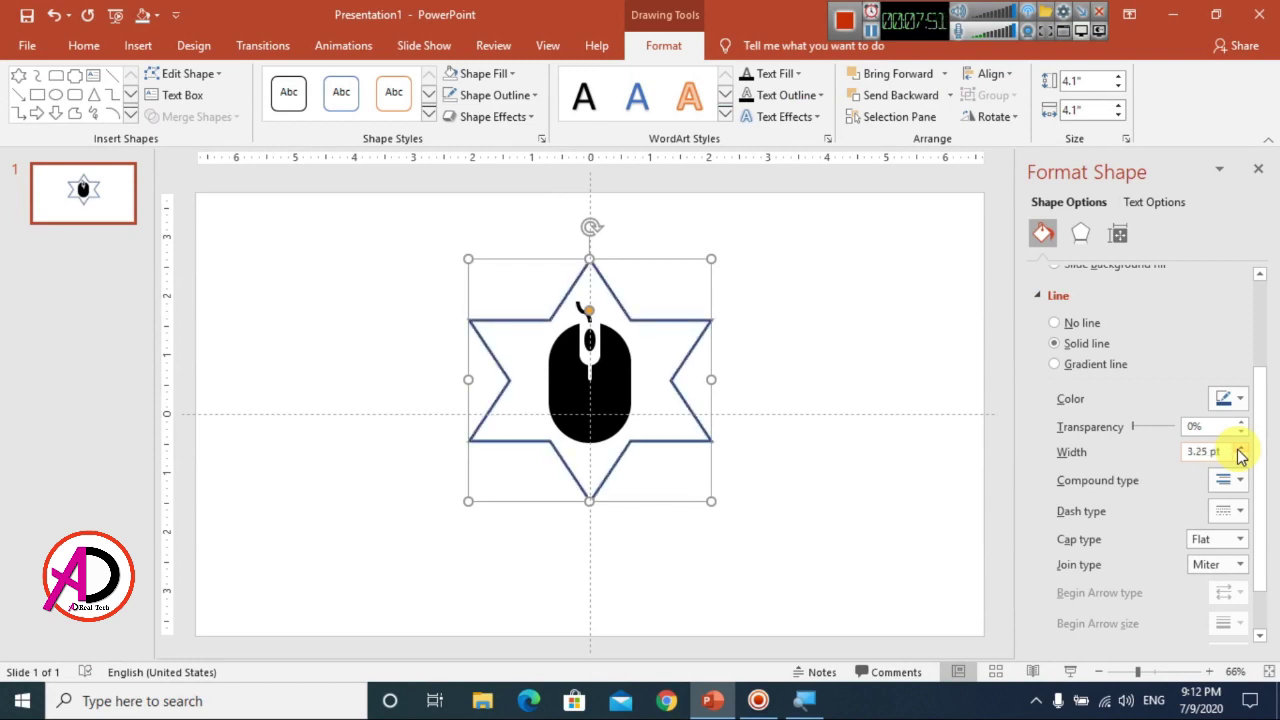
pyautogui.click(1239, 449)
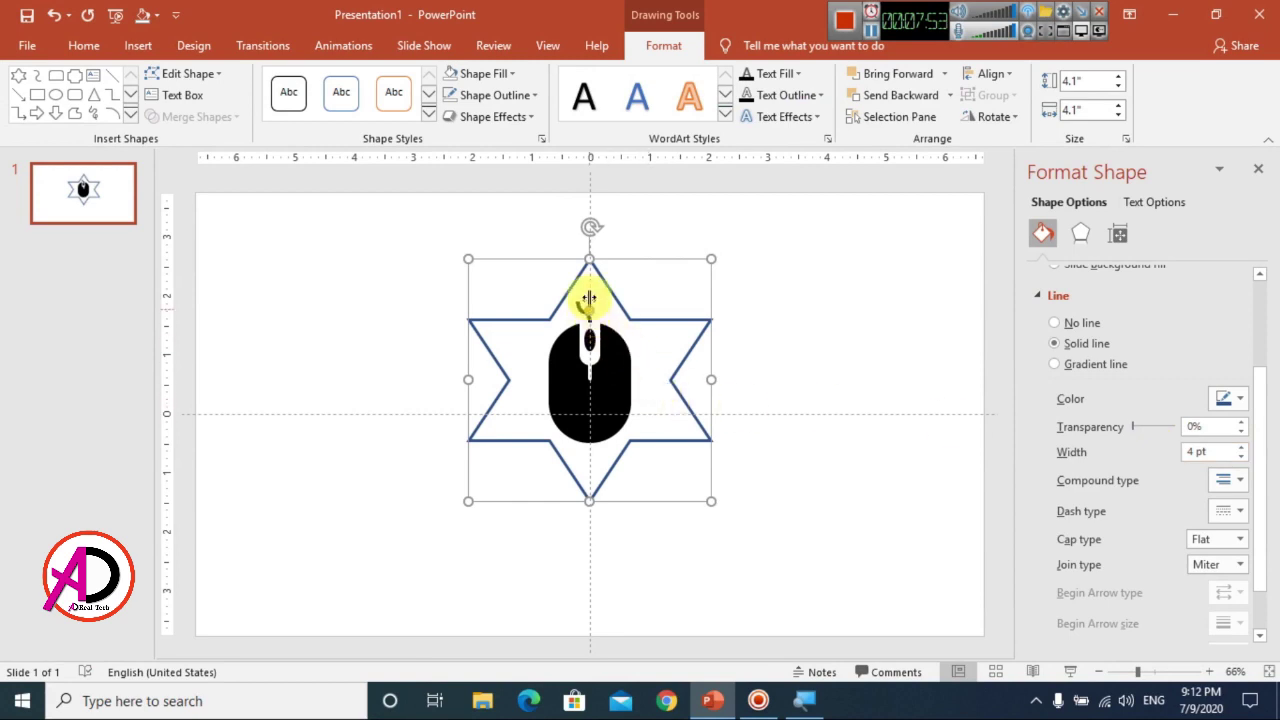
pyautogui.click(1240, 399)
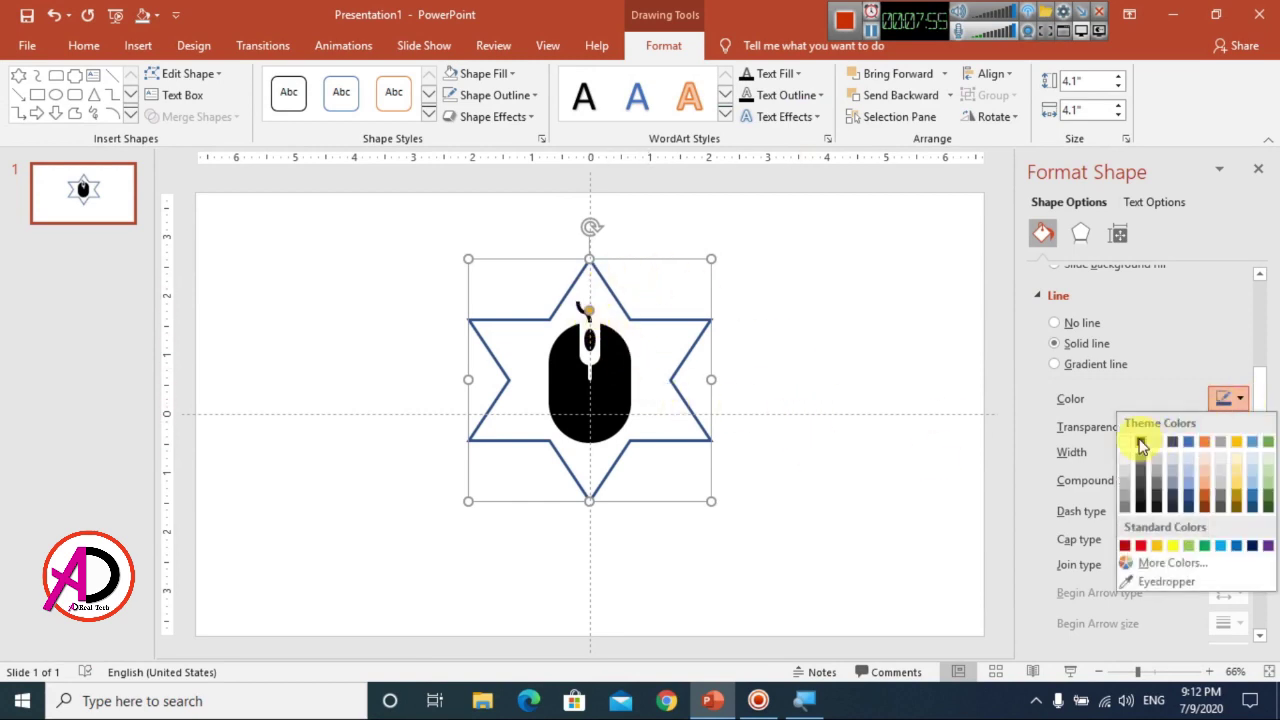
pyautogui.click(1141, 442)
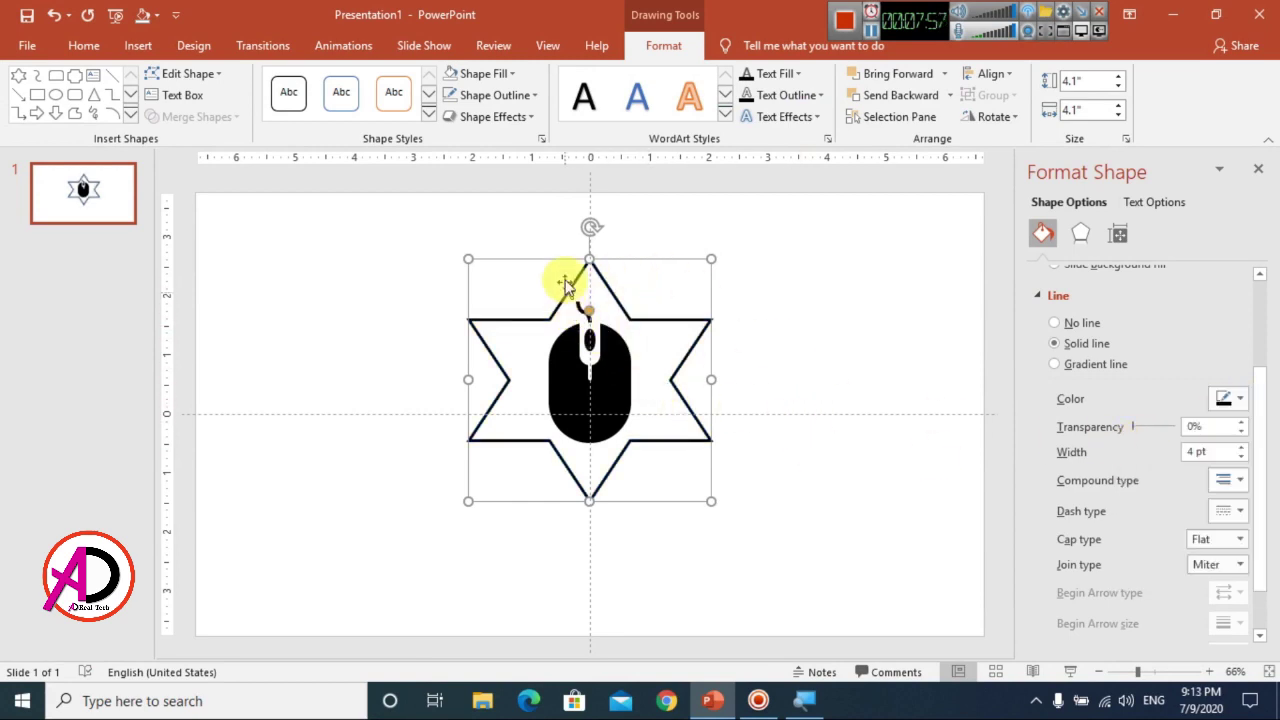
pyautogui.click(855, 393)
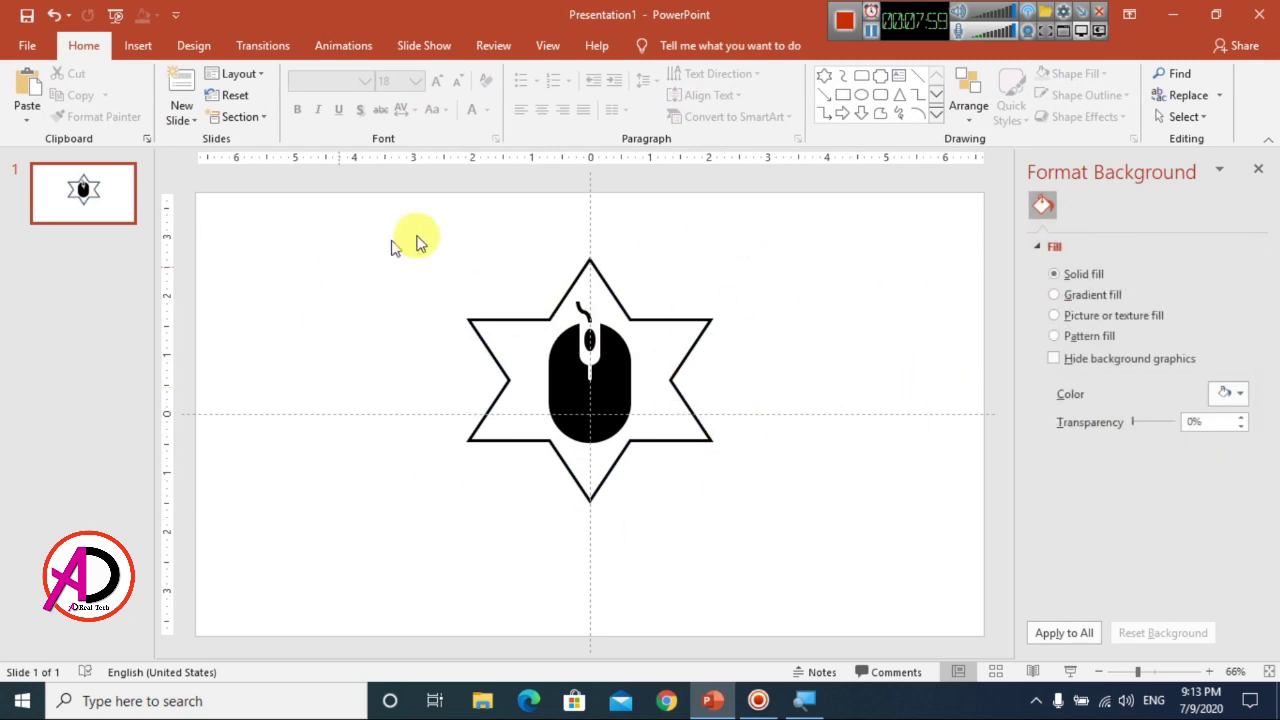
# Draw a small oval near the star and size it to a 0.25" circle
pyautogui.scroll(-2, 755, 493)
pyautogui.scroll(-2, 755, 497)
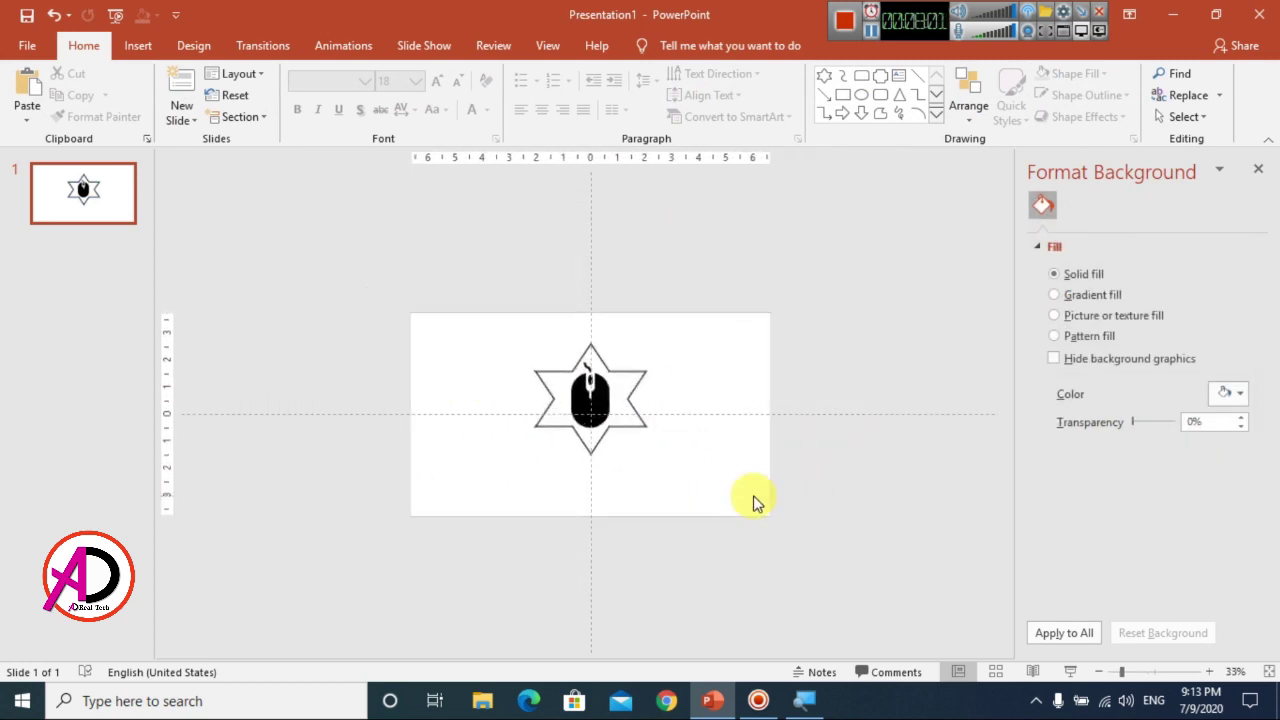
pyautogui.scroll(2, 755, 500)
pyautogui.scroll(2, 755, 503)
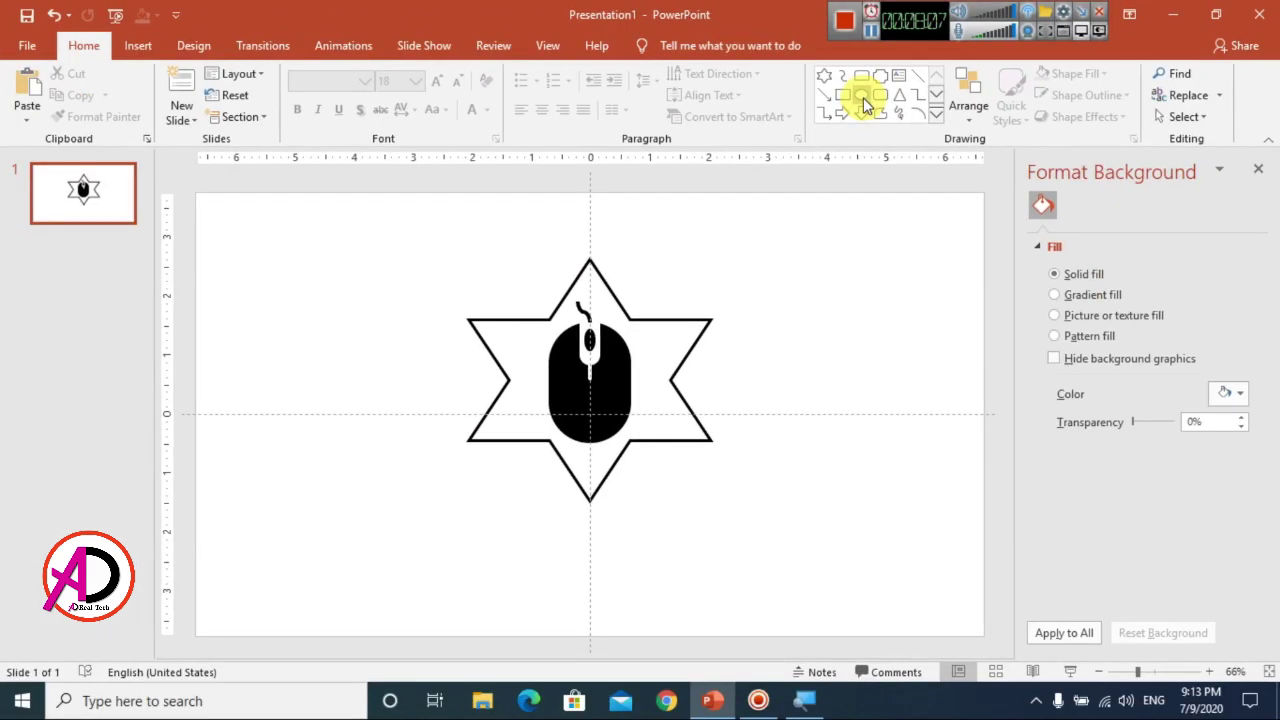
pyautogui.click(863, 100)
pyautogui.moveTo(762, 302); pyautogui.dragTo(792, 339)
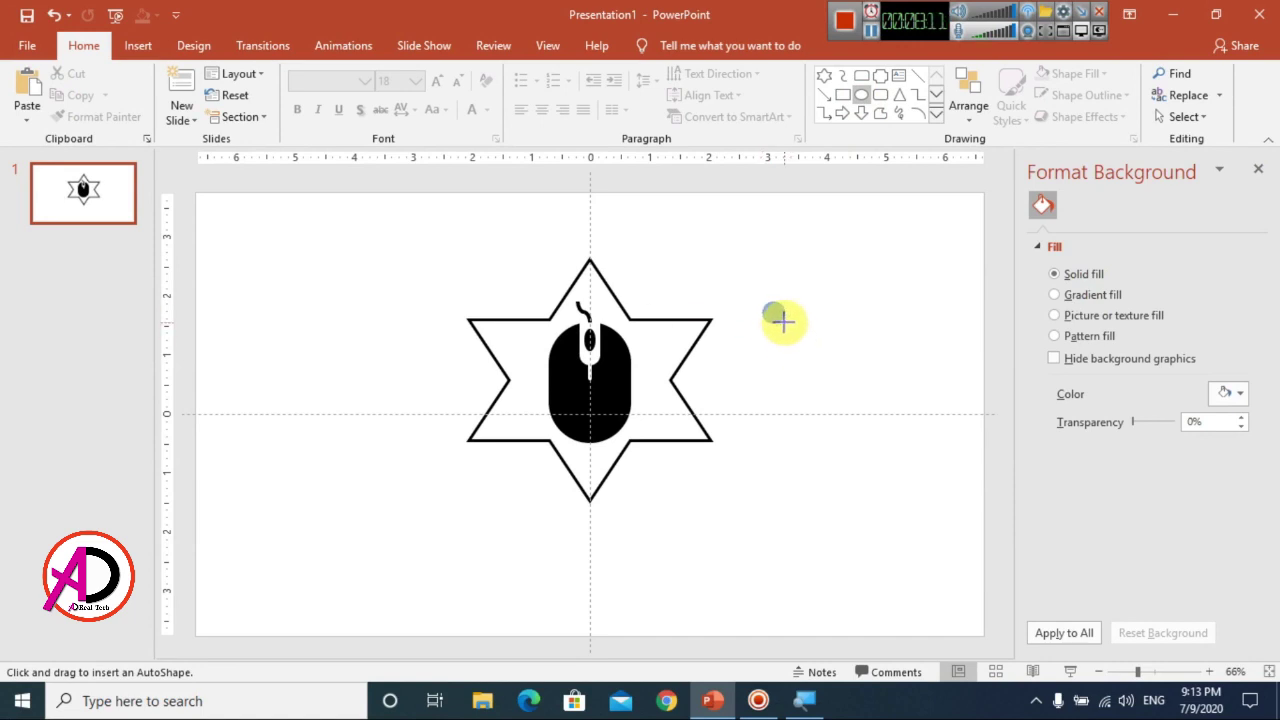
pyautogui.moveTo(782, 321); pyautogui.dragTo(782, 321)
pyautogui.scroll(2, 808, 376)
pyautogui.scroll(2, 790, 390)
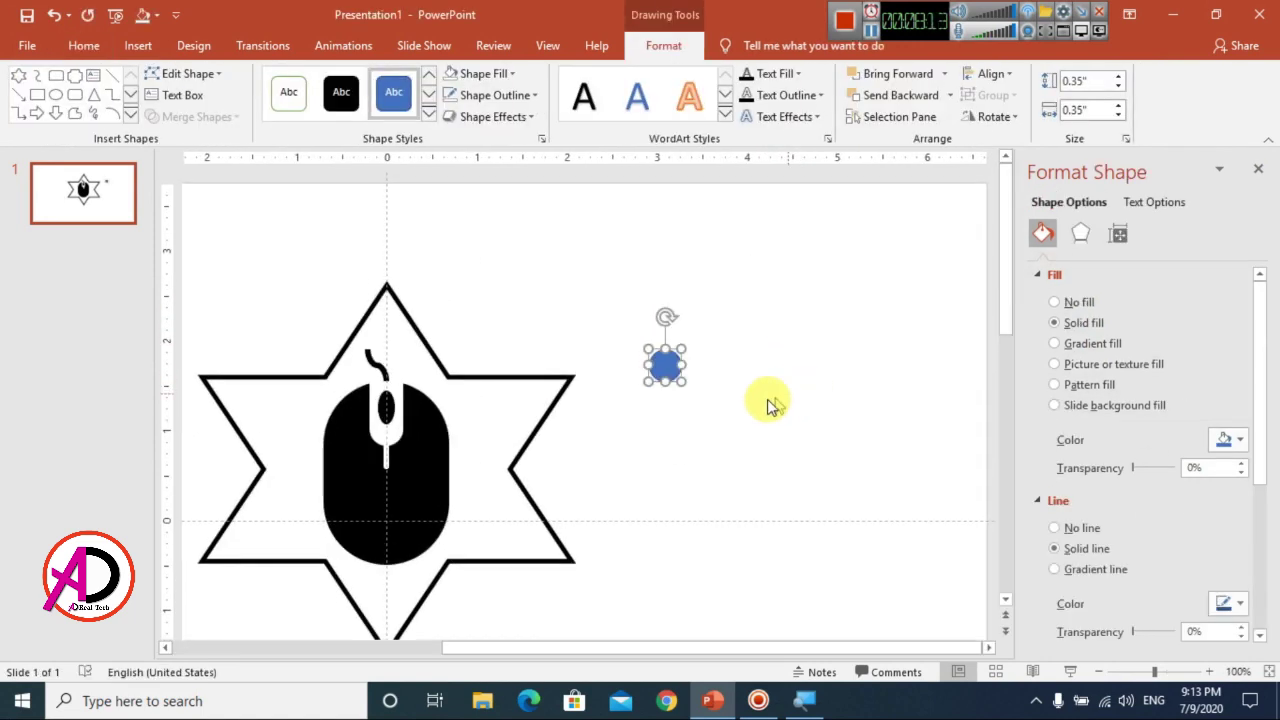
pyautogui.scroll(2, 740, 405)
pyautogui.scroll(2, 716, 410)
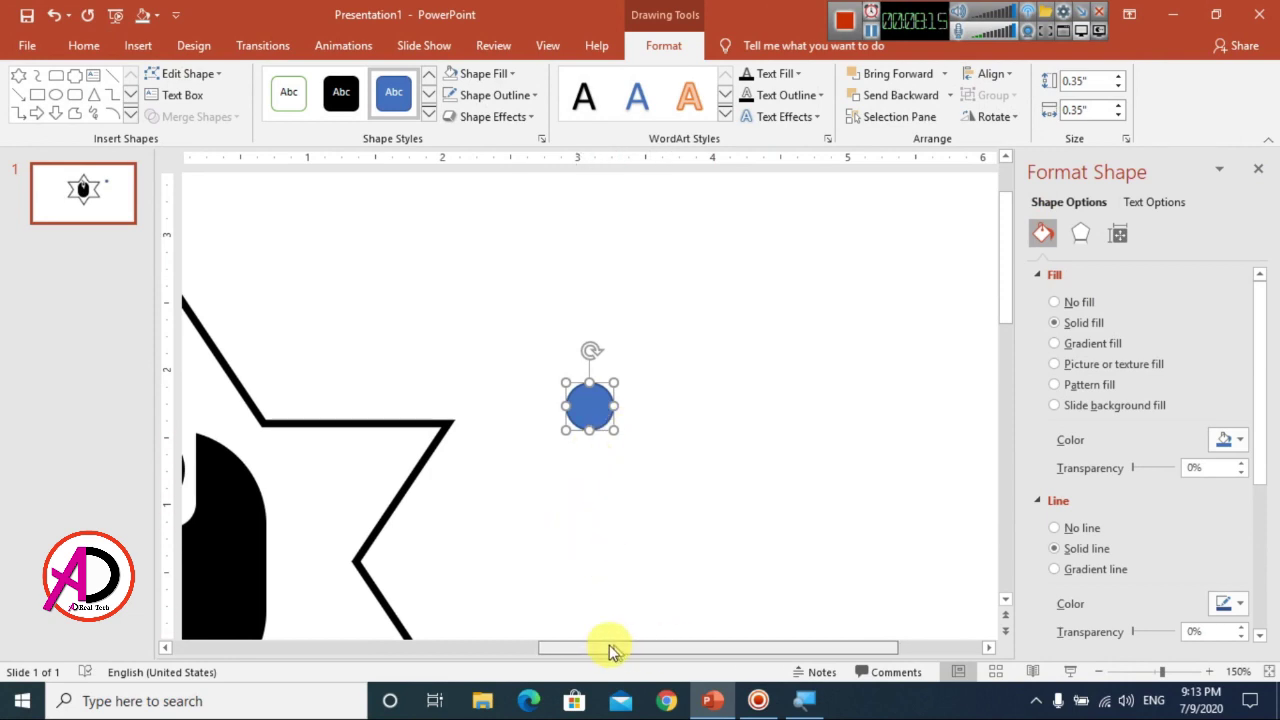
pyautogui.moveTo(882, 428); pyautogui.dragTo(876, 420)
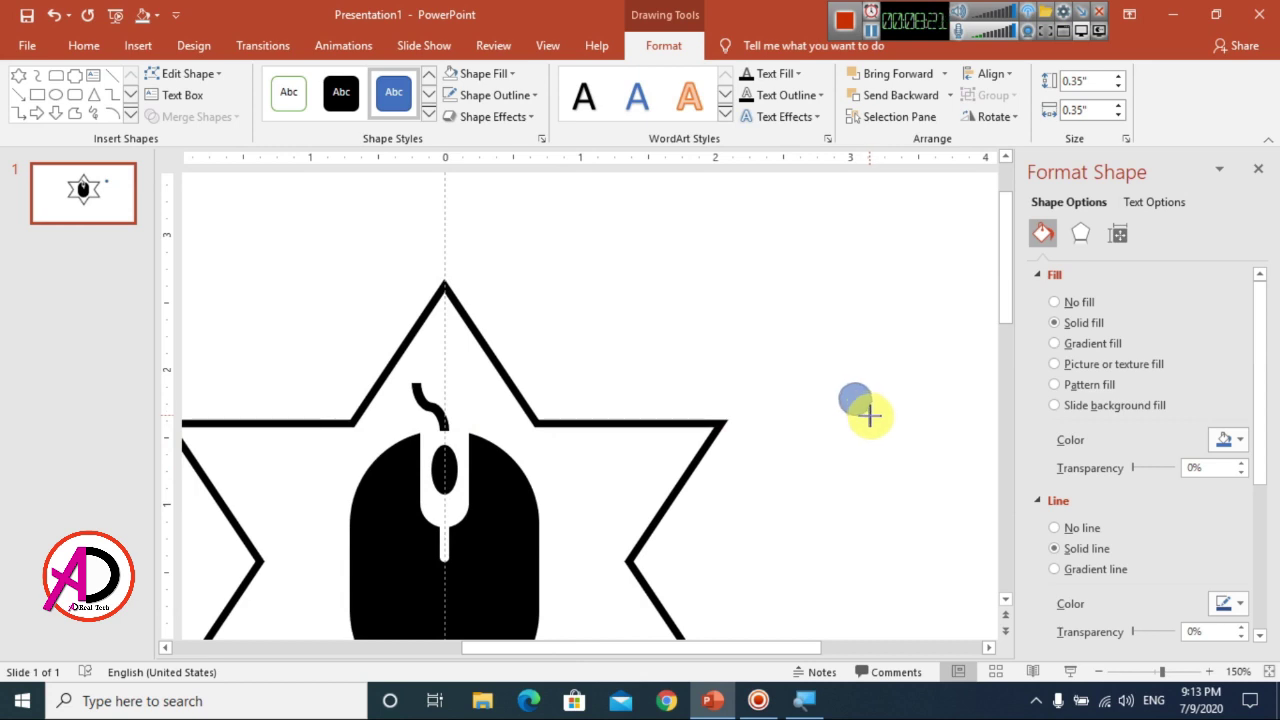
pyautogui.moveTo(867, 416); pyautogui.dragTo(866, 415)
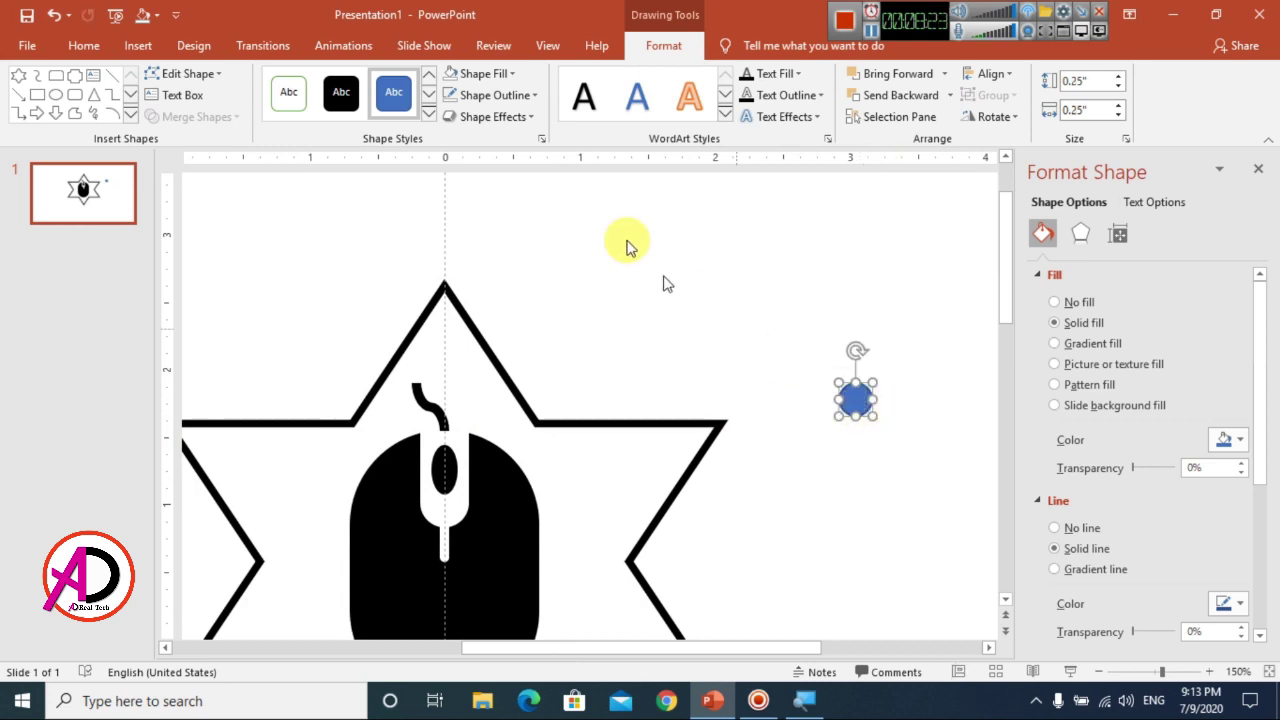
# Fill the circle black with no outline and place it on the star's upper-right inner corner
pyautogui.click(480, 73)
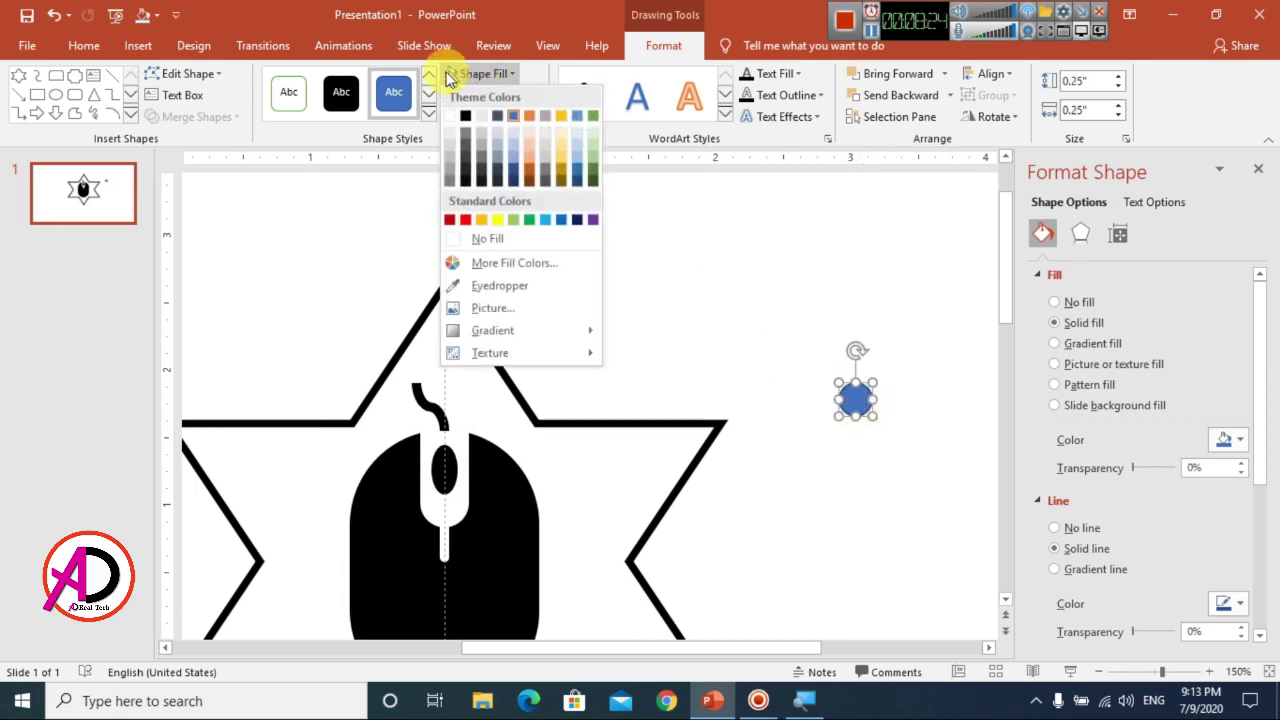
pyautogui.click(465, 117)
pyautogui.click(488, 95)
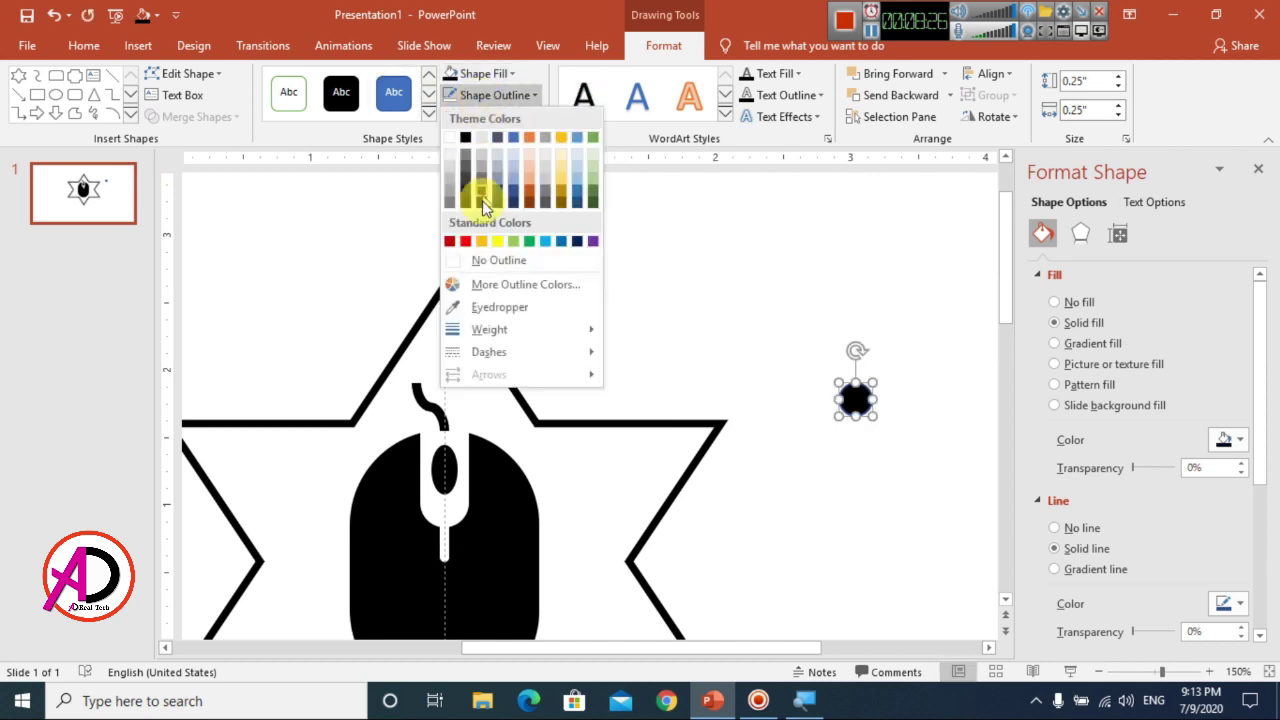
pyautogui.click(497, 261)
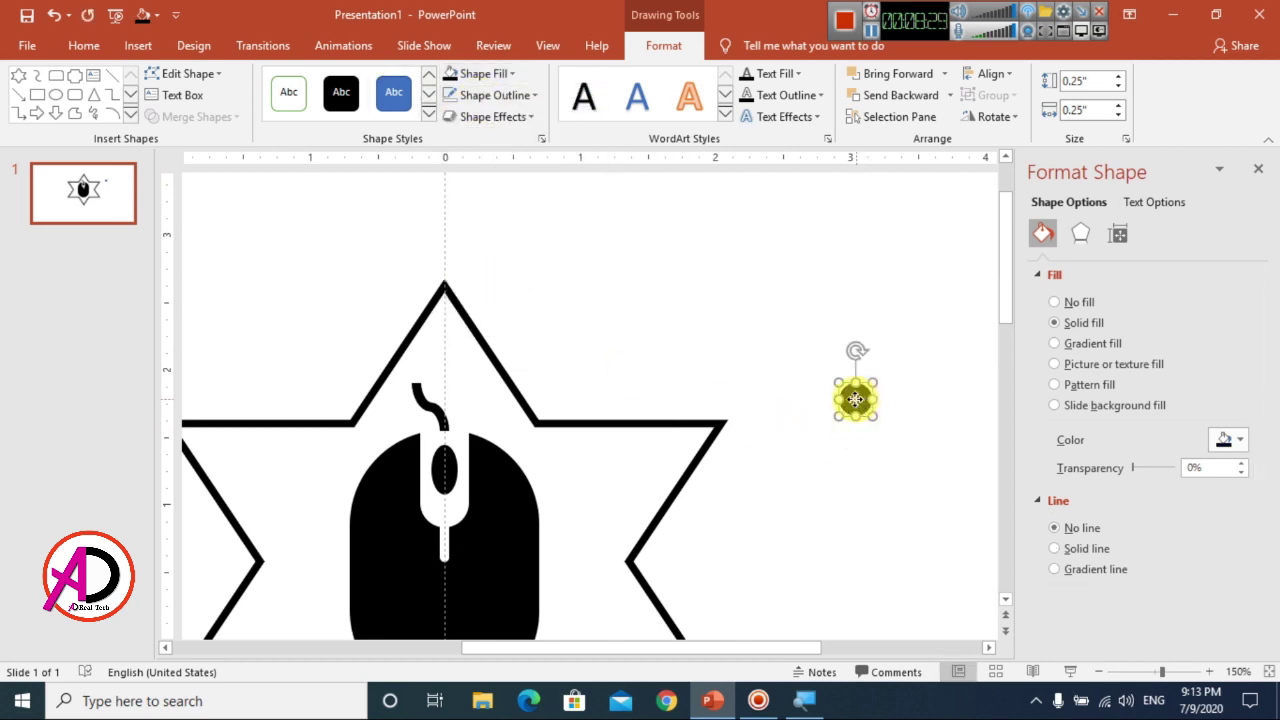
pyautogui.moveTo(855, 399); pyautogui.dragTo(541, 421)
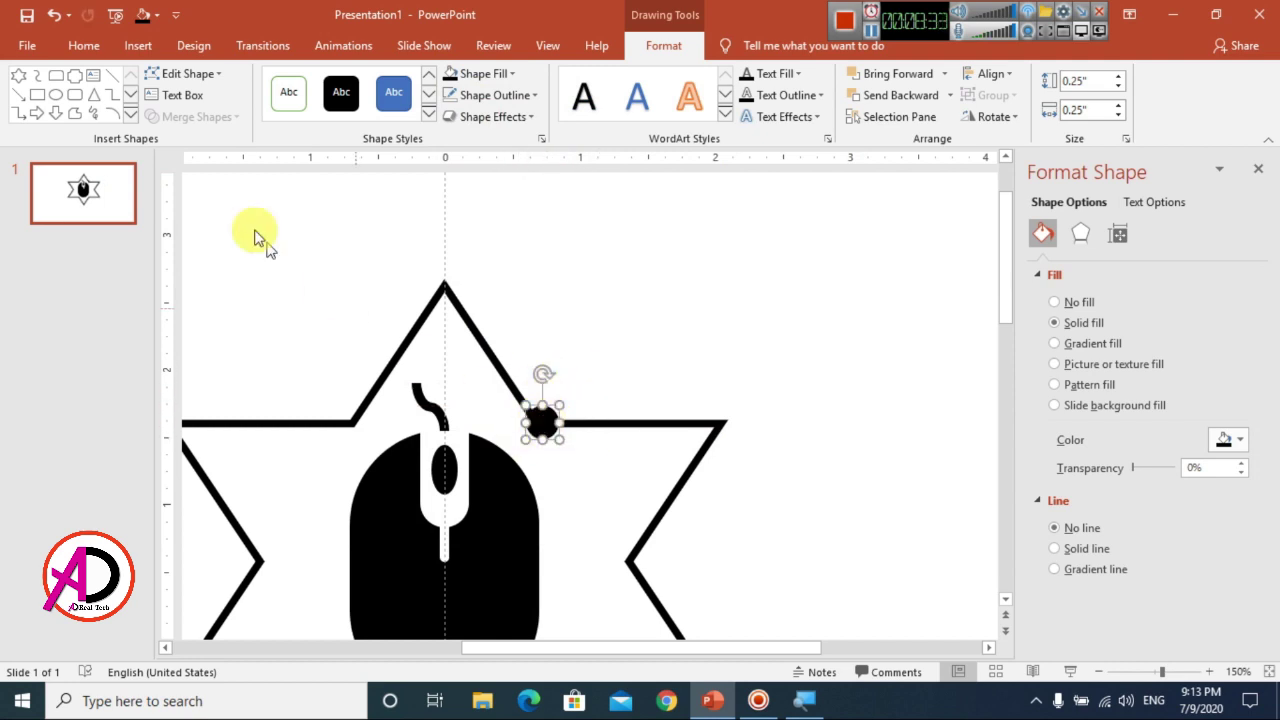
pyautogui.click(82, 45)
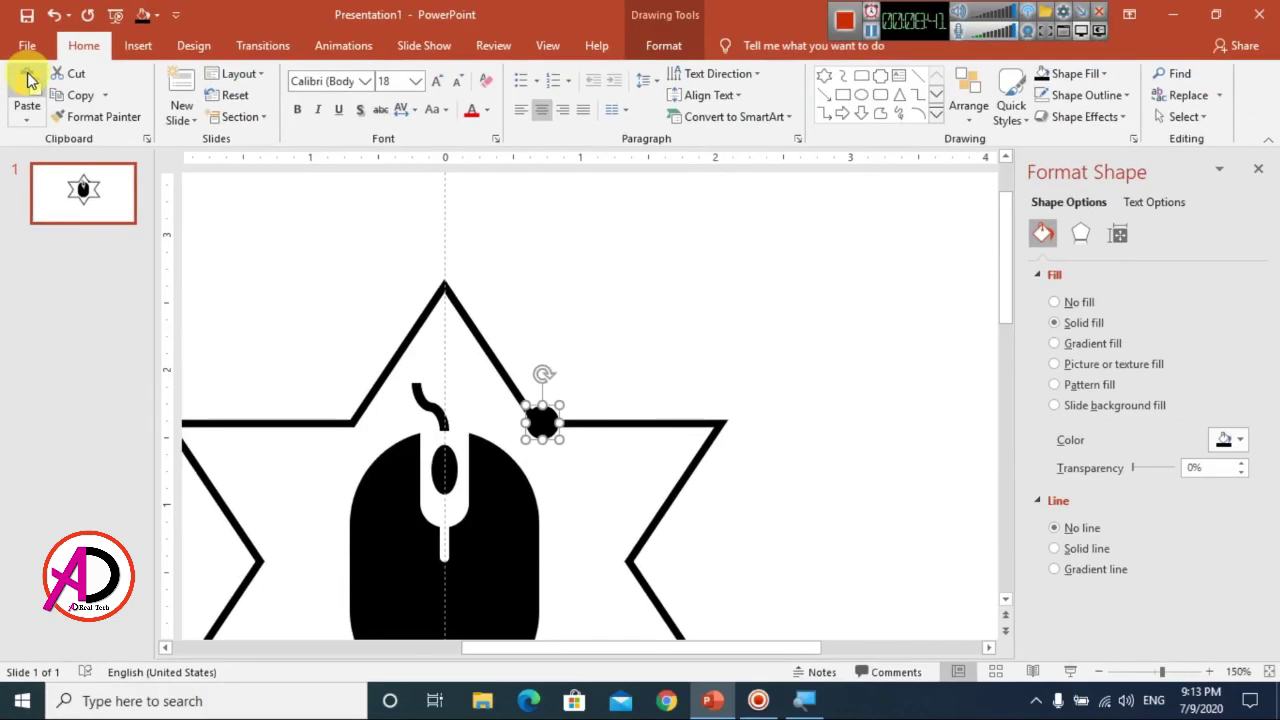
# Paste copies of the dot onto the star's top point, upper corners, and left and right side corners
pyautogui.click(28, 80)
pyautogui.moveTo(564, 442); pyautogui.dragTo(350, 423)
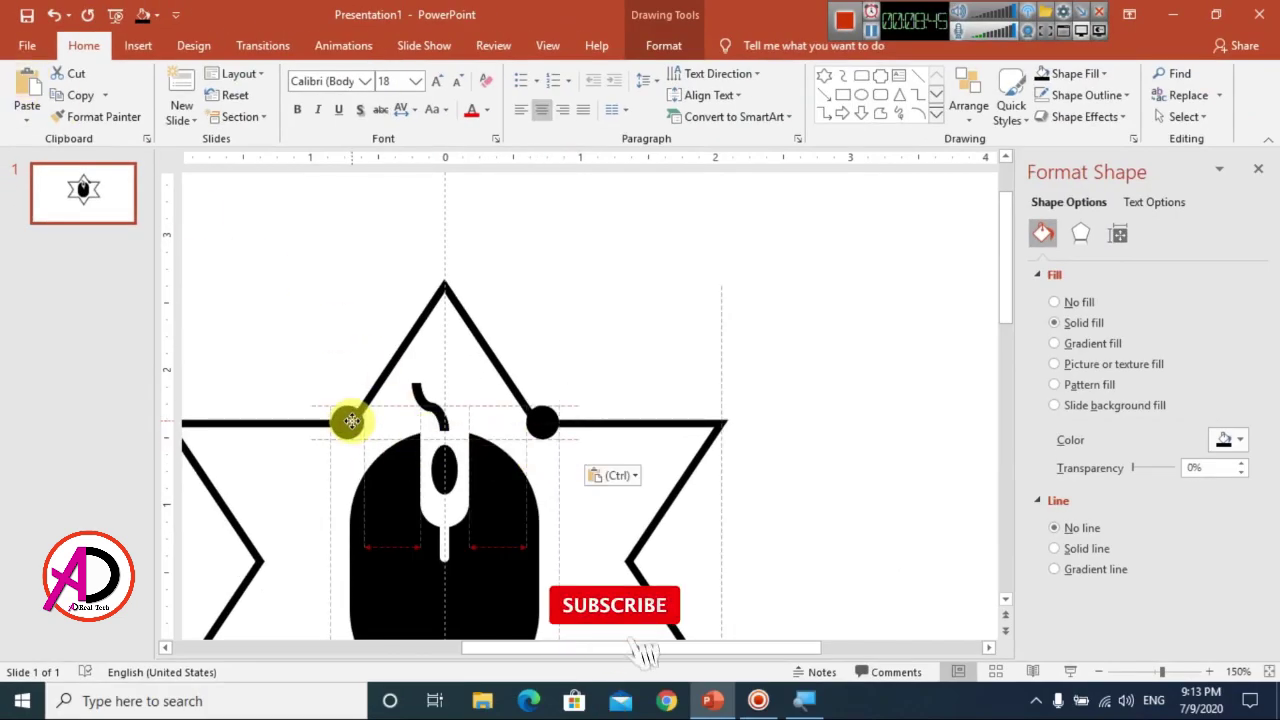
pyautogui.moveTo(350, 421)
pyautogui.mouseDown()
pyautogui.moveTo(385, 450)
pyautogui.moveTo(446, 283)
pyautogui.moveTo(726, 423)
pyautogui.moveTo(138, 426)
pyautogui.moveTo(198, 426)
pyautogui.mouseUp()
pyautogui.click(27, 97)
pyautogui.hotkey('ctrl', 'v')
pyautogui.hotkey('ctrl', 'v')
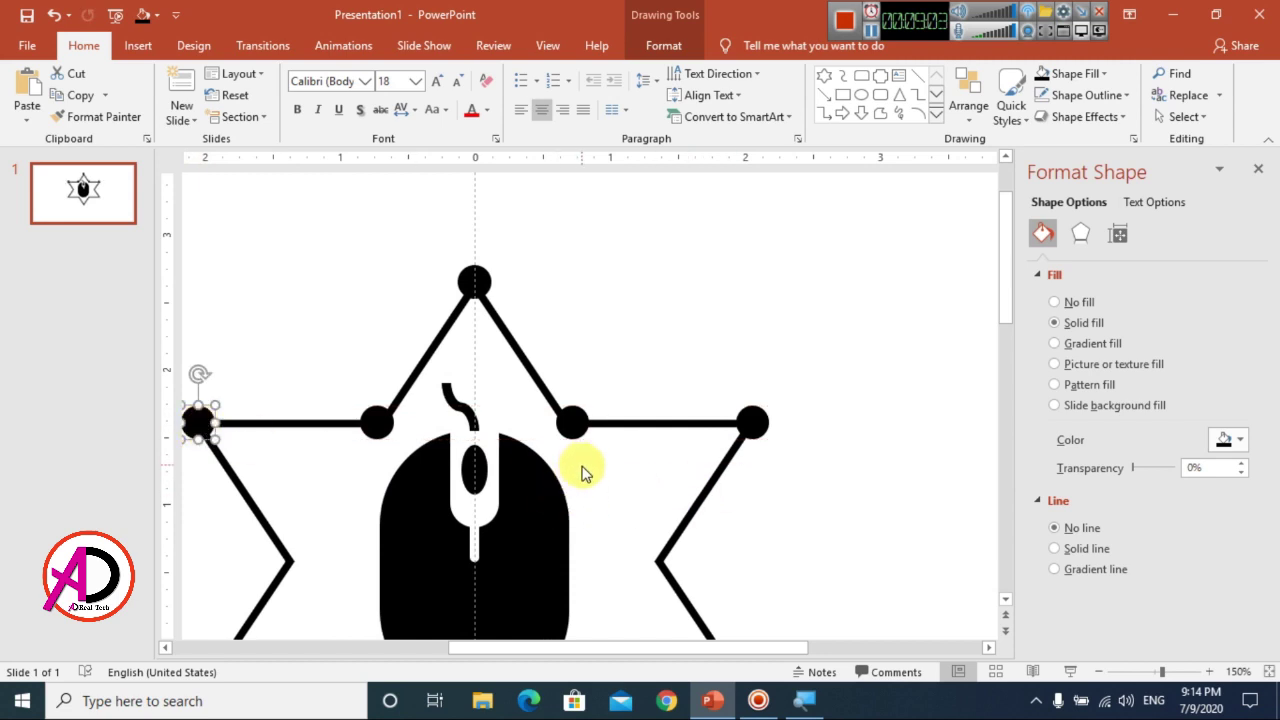
pyautogui.hotkey('ctrl', 'v')
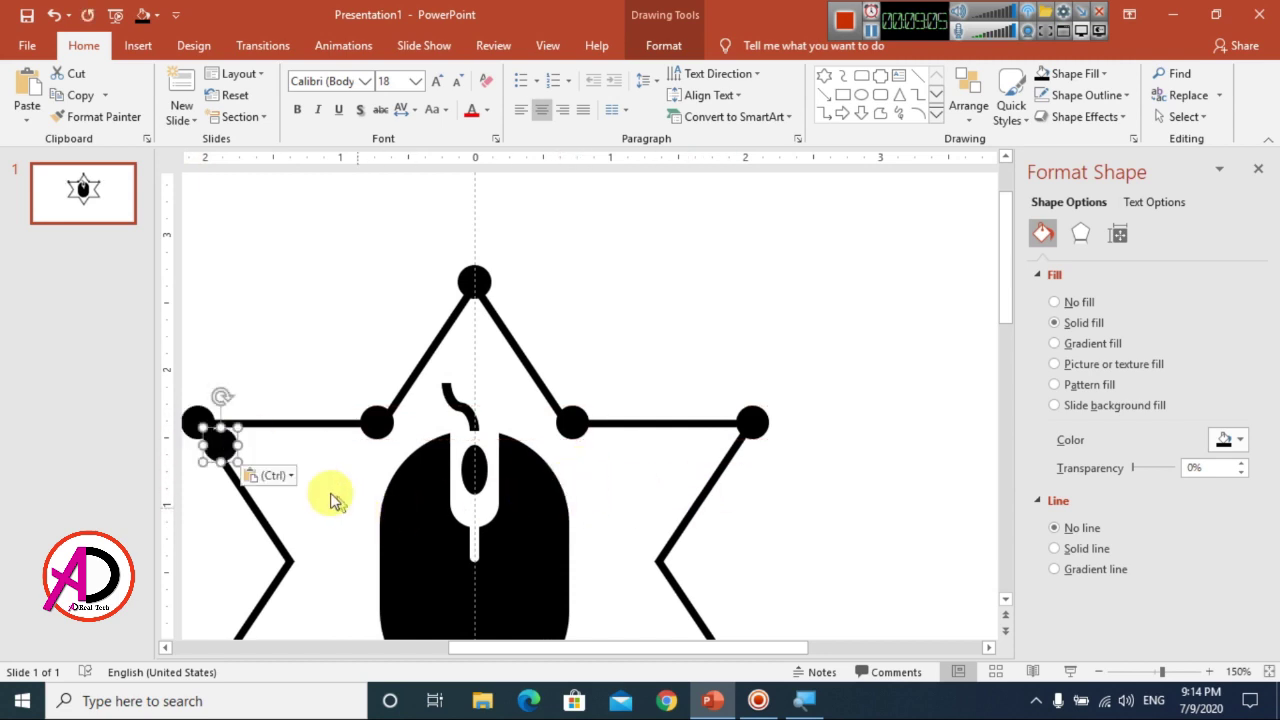
pyautogui.moveTo(200, 426); pyautogui.dragTo(287, 565)
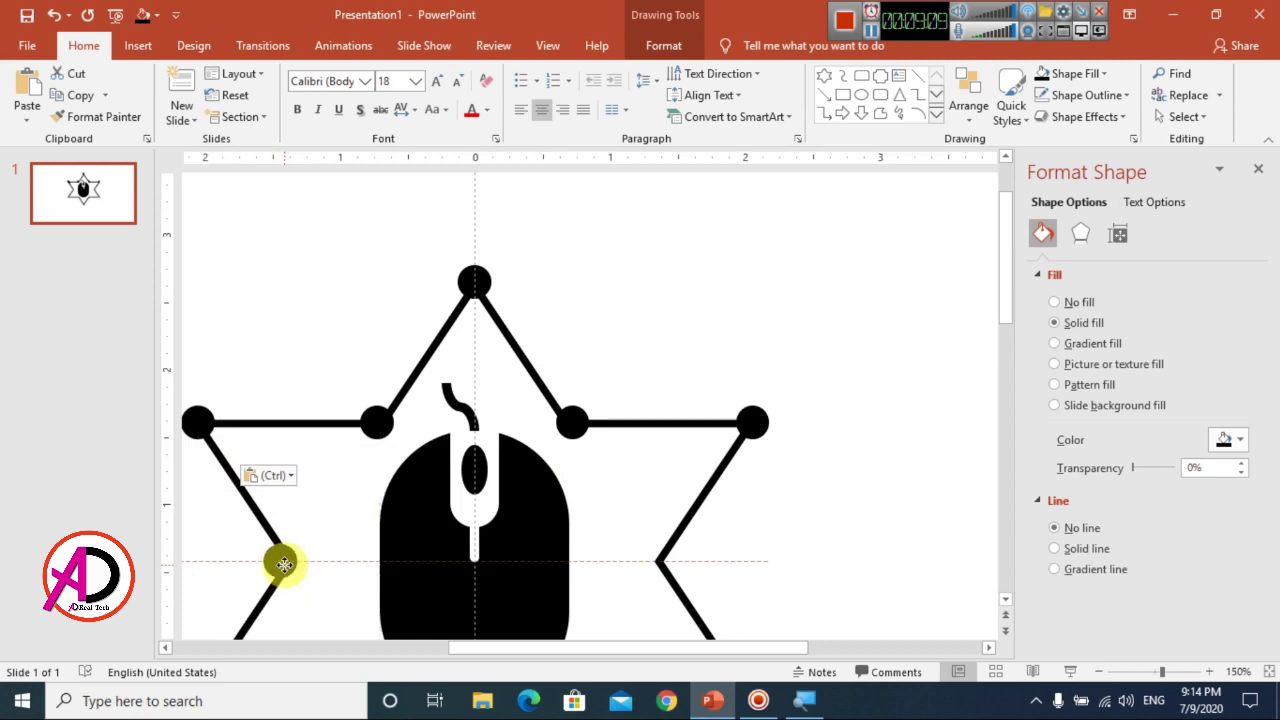
pyautogui.hotkey('ctrl', 'v')
pyautogui.moveTo(300, 586)
pyautogui.mouseDown()
pyautogui.moveTo(667, 577)
pyautogui.moveTo(659, 566)
pyautogui.mouseUp()
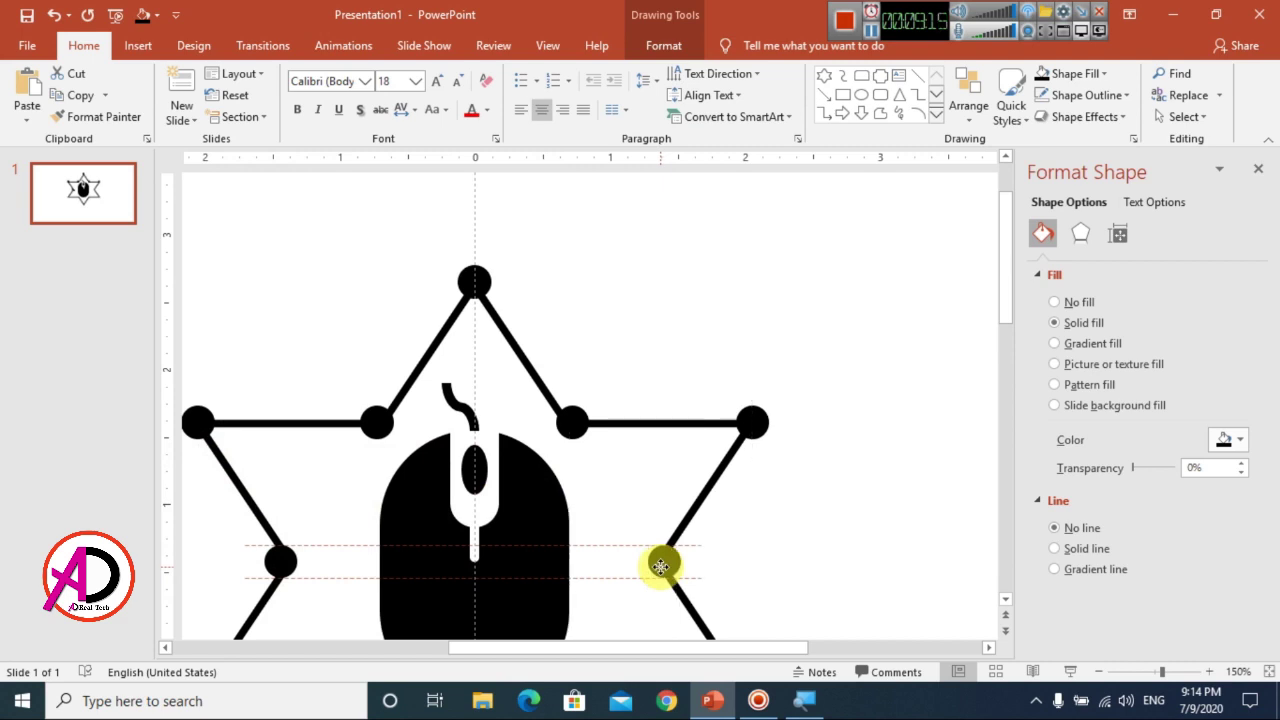
pyautogui.scroll(-2, 551, 548)
pyautogui.keyDown('ctrl'); pyautogui.scroll(-3, 597, 523); pyautogui.keyUp('ctrl')
# Duplicate the dot onto the star's lower-right point and lower-right inner corner
pyautogui.keyDown('ctrl'); pyautogui.scroll(-4, 603, 528); pyautogui.keyUp('ctrl')
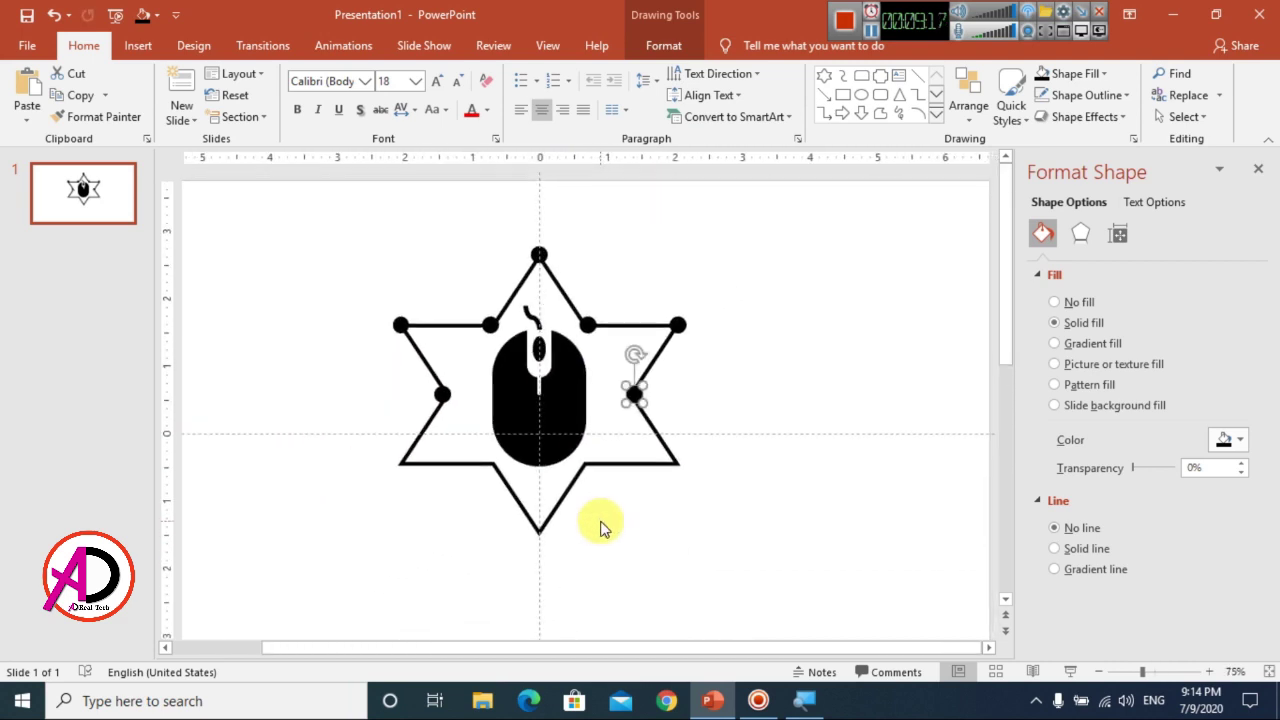
pyautogui.keyDown('ctrl'); pyautogui.scroll(5, 601, 527); pyautogui.keyUp('ctrl')
pyautogui.keyDown('ctrl'); pyautogui.scroll(2, 600, 523); pyautogui.keyUp('ctrl')
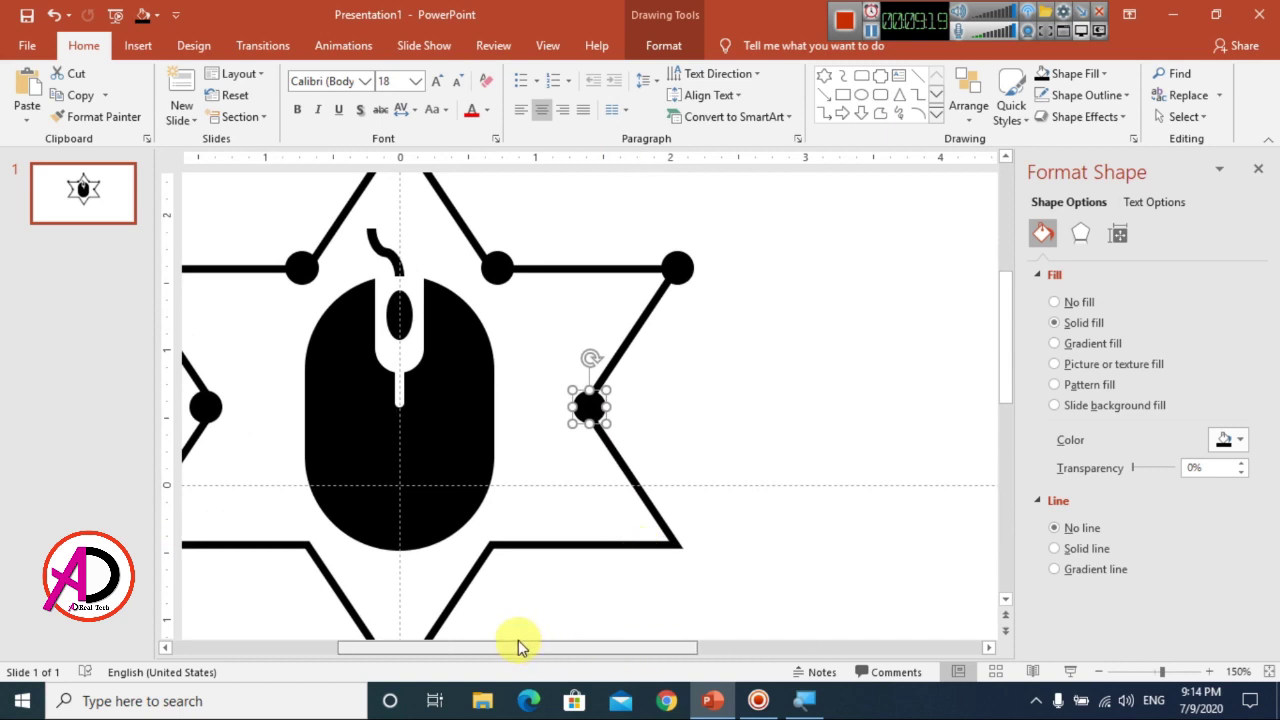
pyautogui.hscroll(-3, 520, 645)
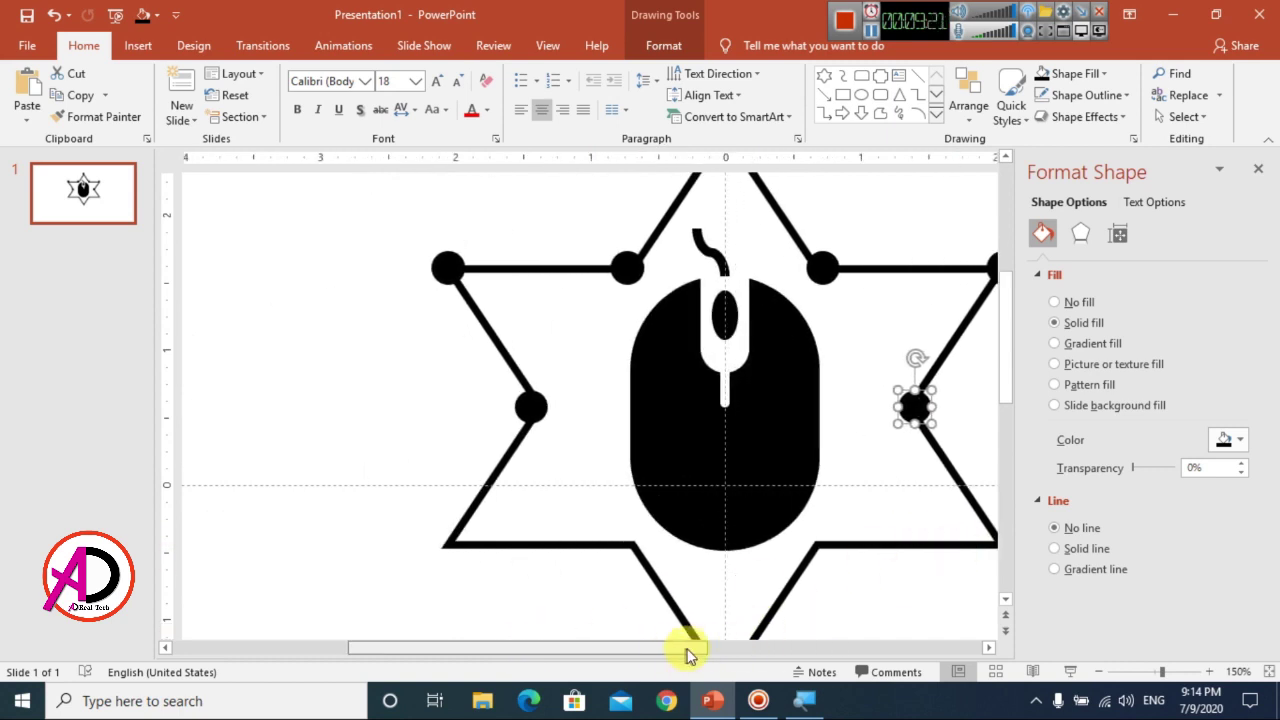
pyautogui.hscroll(1, 725, 648)
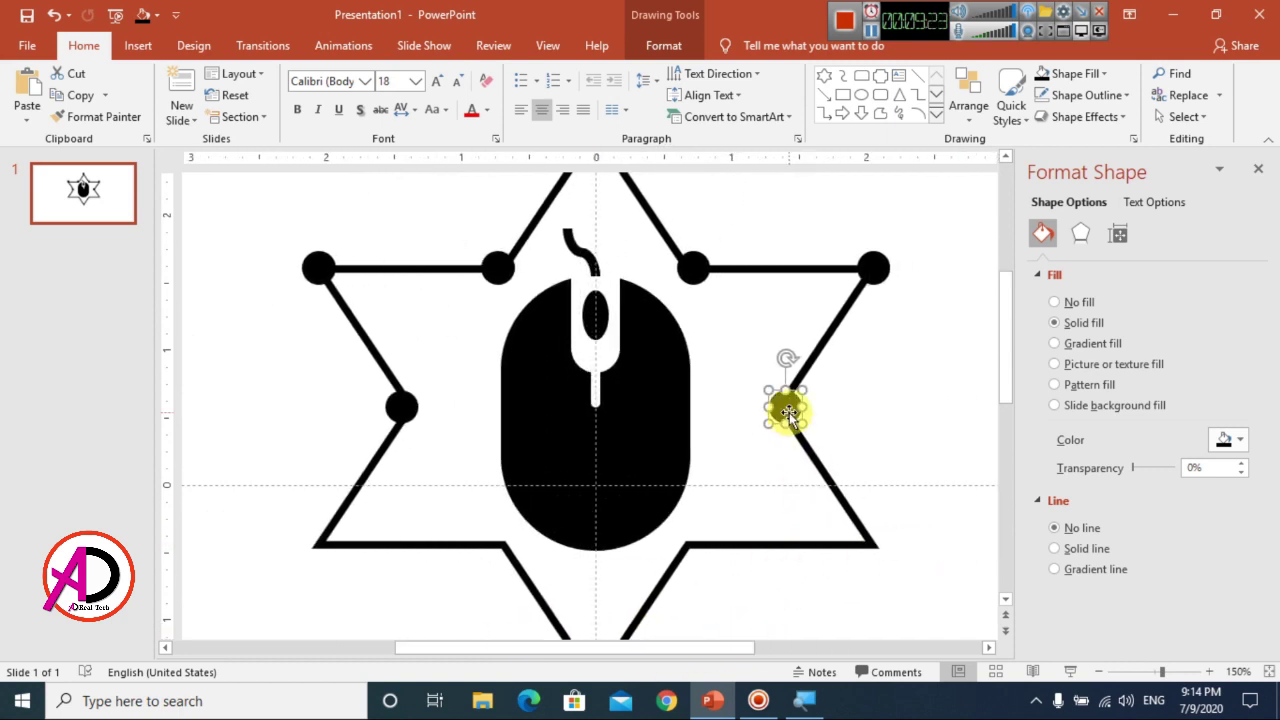
pyautogui.moveTo(788, 418); pyautogui.dragTo(866, 549)
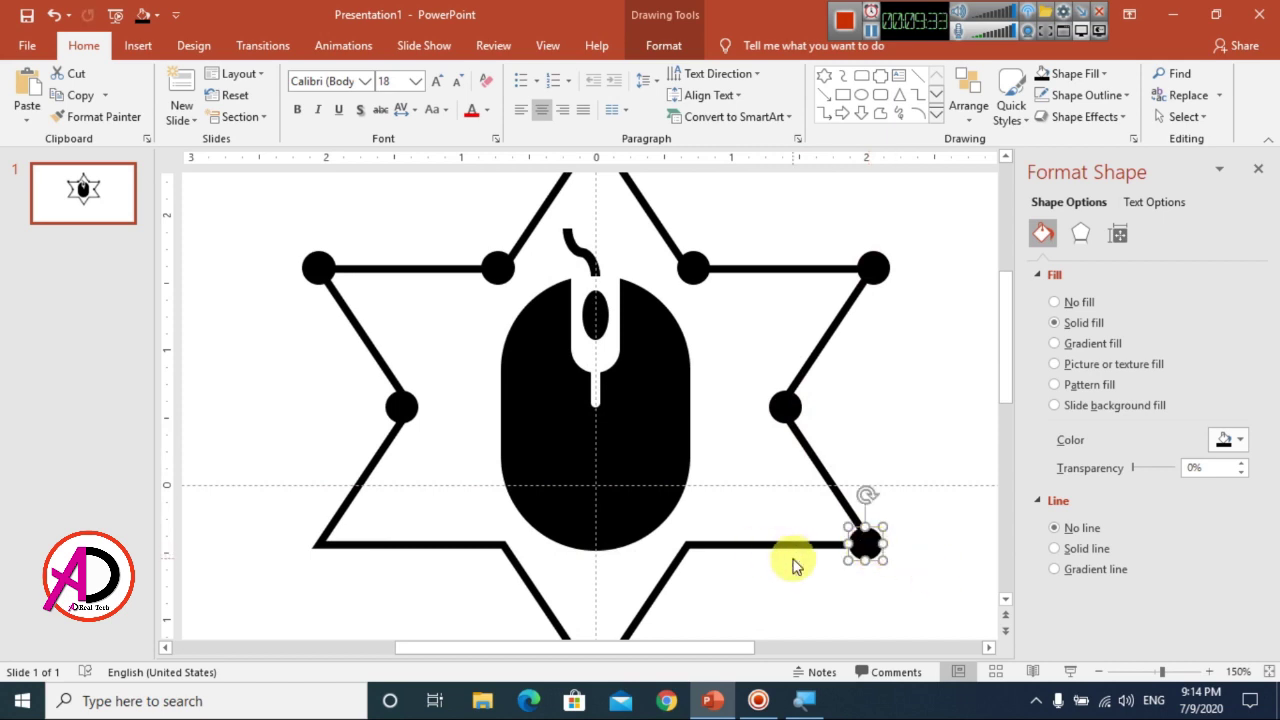
pyautogui.hotkey('ctrl', 'd')
pyautogui.moveTo(884, 566); pyautogui.dragTo(702, 545)
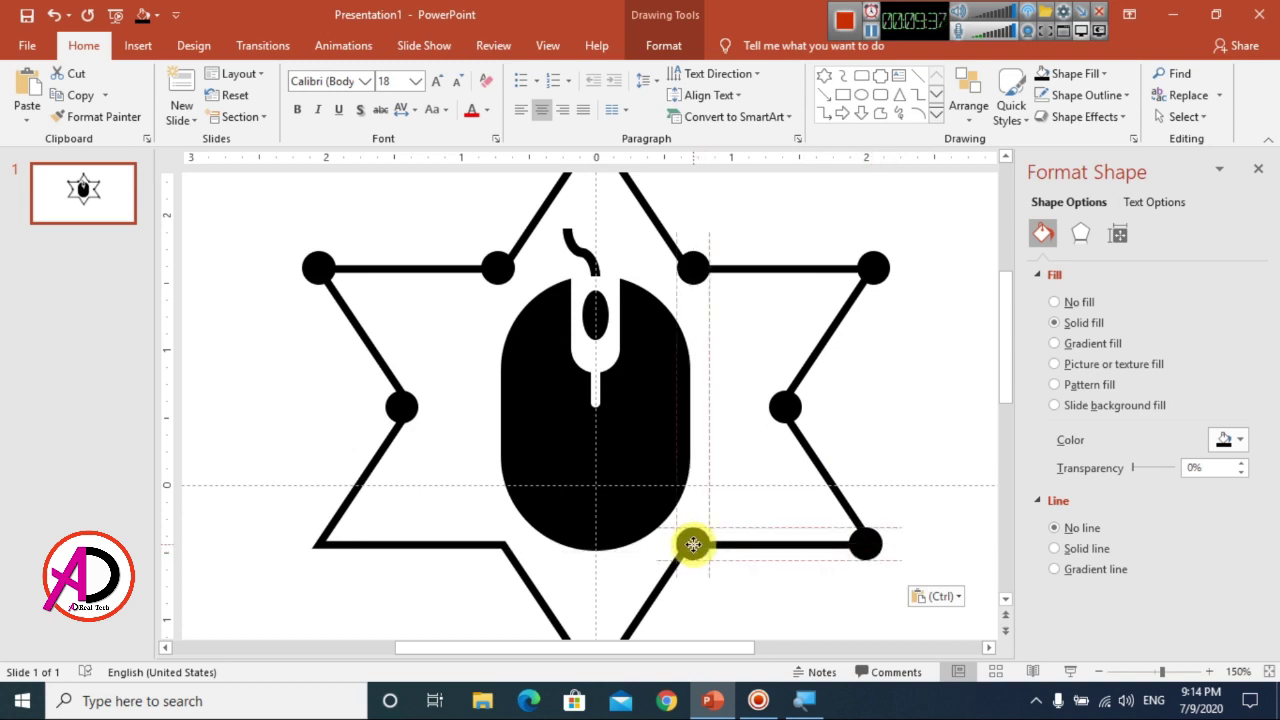
pyautogui.moveTo(693, 544); pyautogui.dragTo(689, 544)
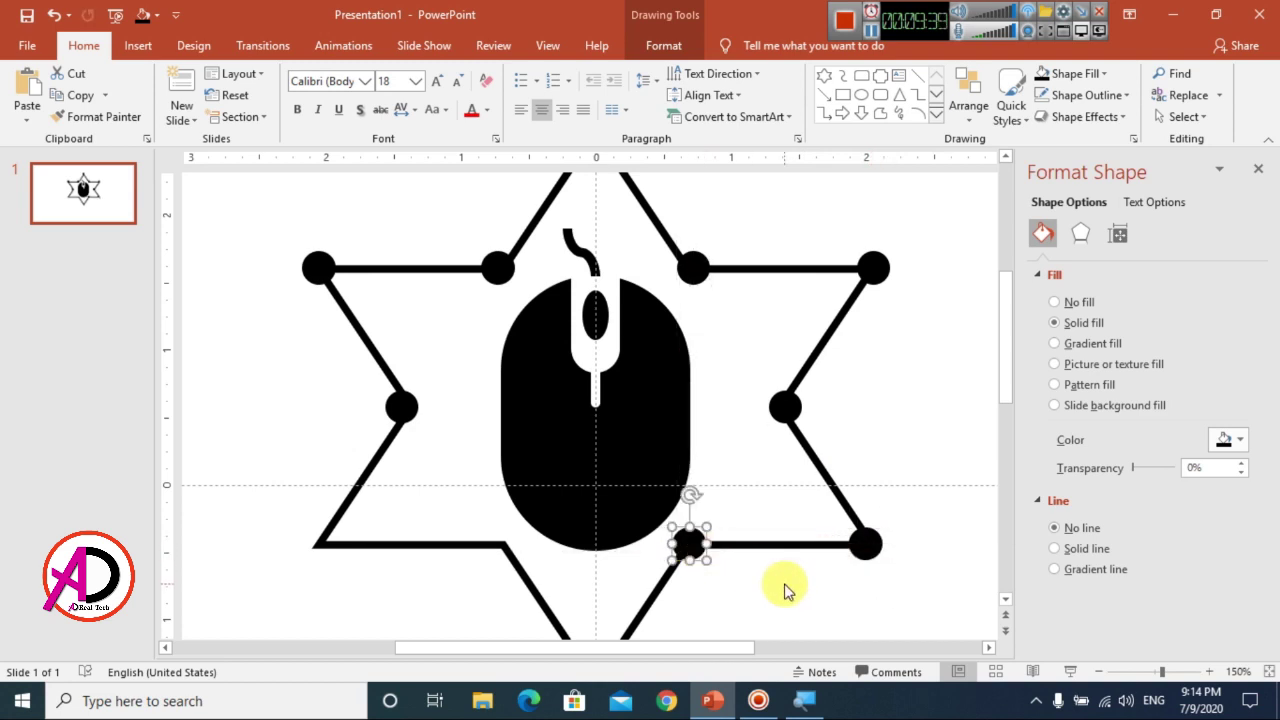
# Add dot copies on the lower-left inner corner, lower-left point and bottom apex
pyautogui.hotkey('ctrl', 'd')
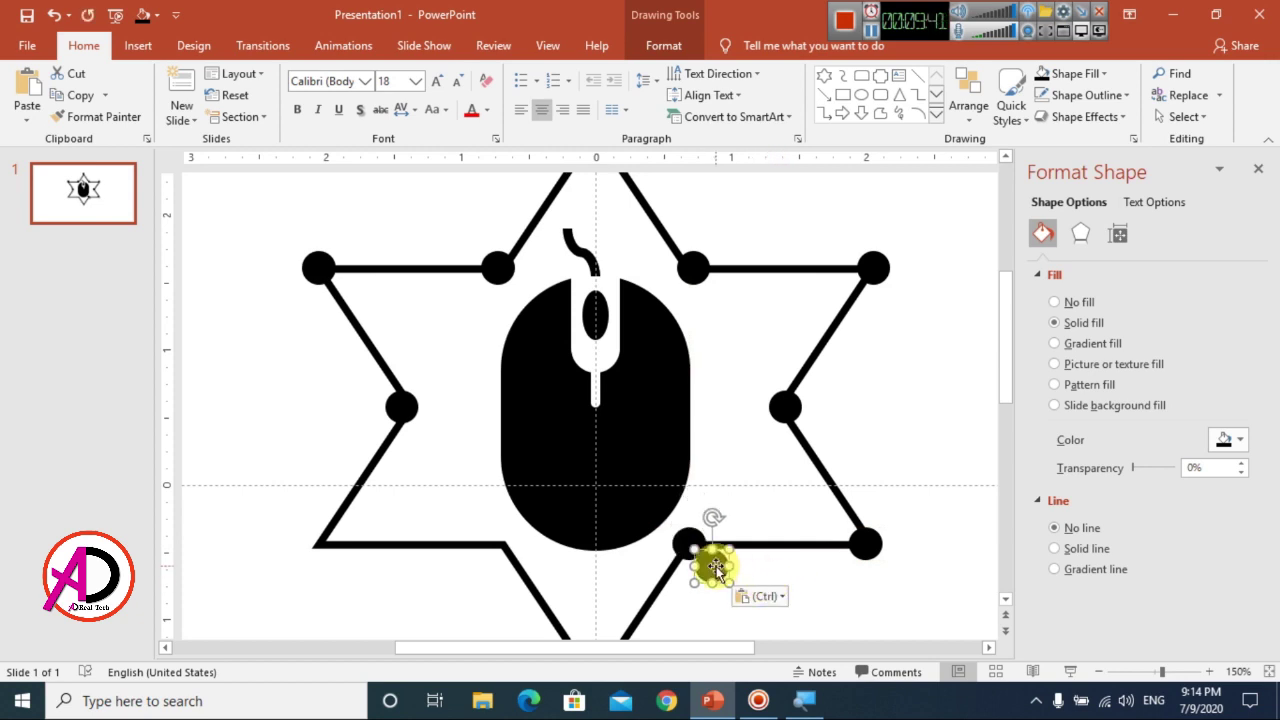
pyautogui.moveTo(712, 563); pyautogui.dragTo(318, 541)
pyautogui.hotkey('ctrl', 'd')
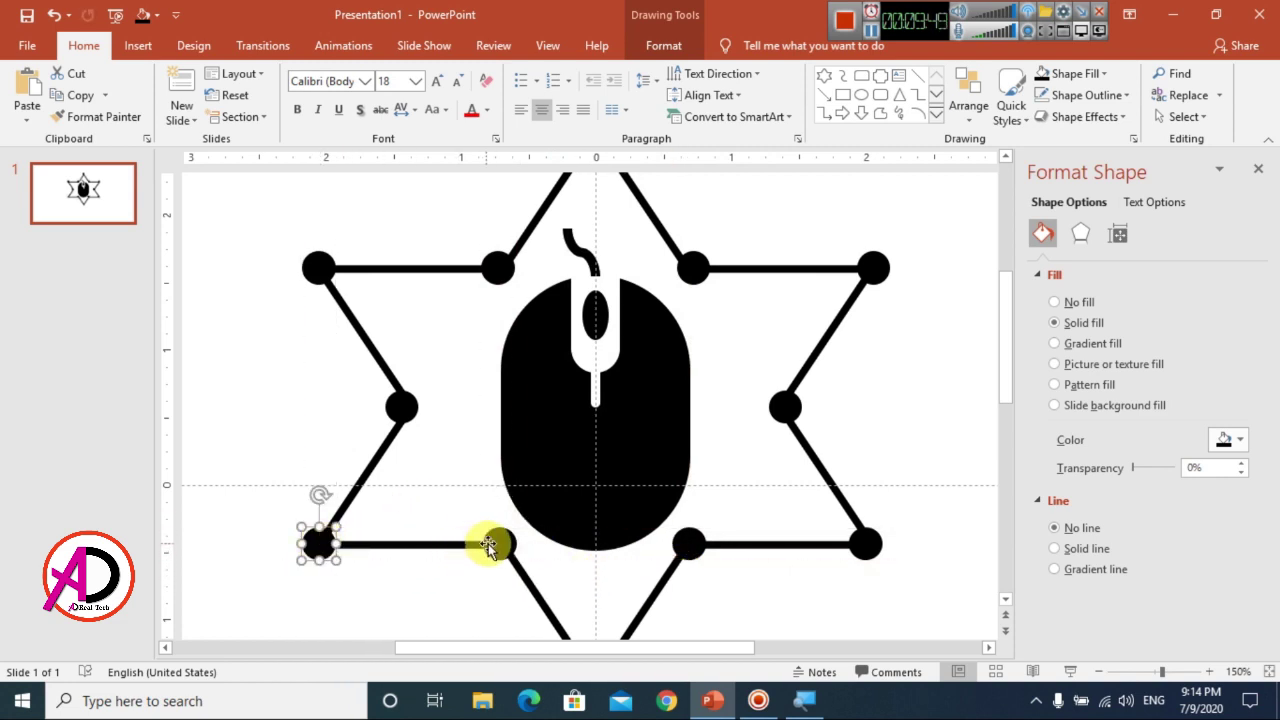
pyautogui.scroll(-2, 491, 543)
pyautogui.hotkey('ctrl', 'd')
pyautogui.moveTo(346, 470); pyautogui.dragTo(647, 585)
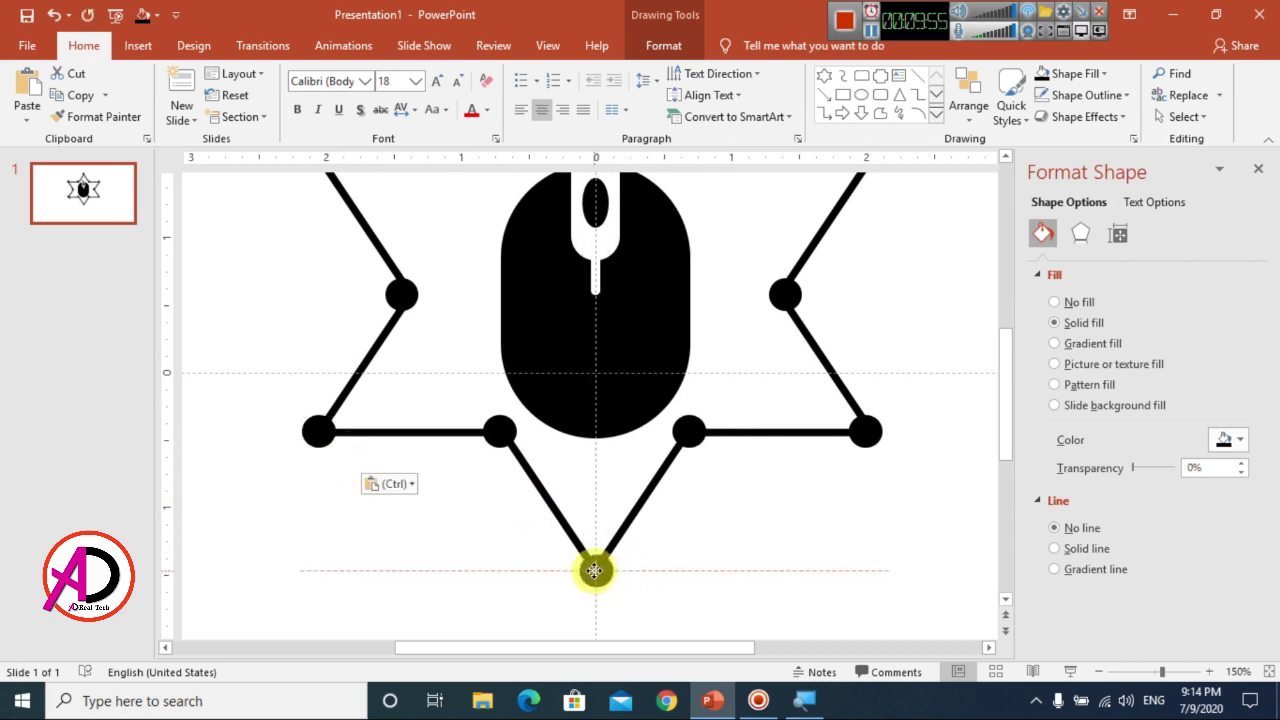
pyautogui.scroll(5, 660, 500)
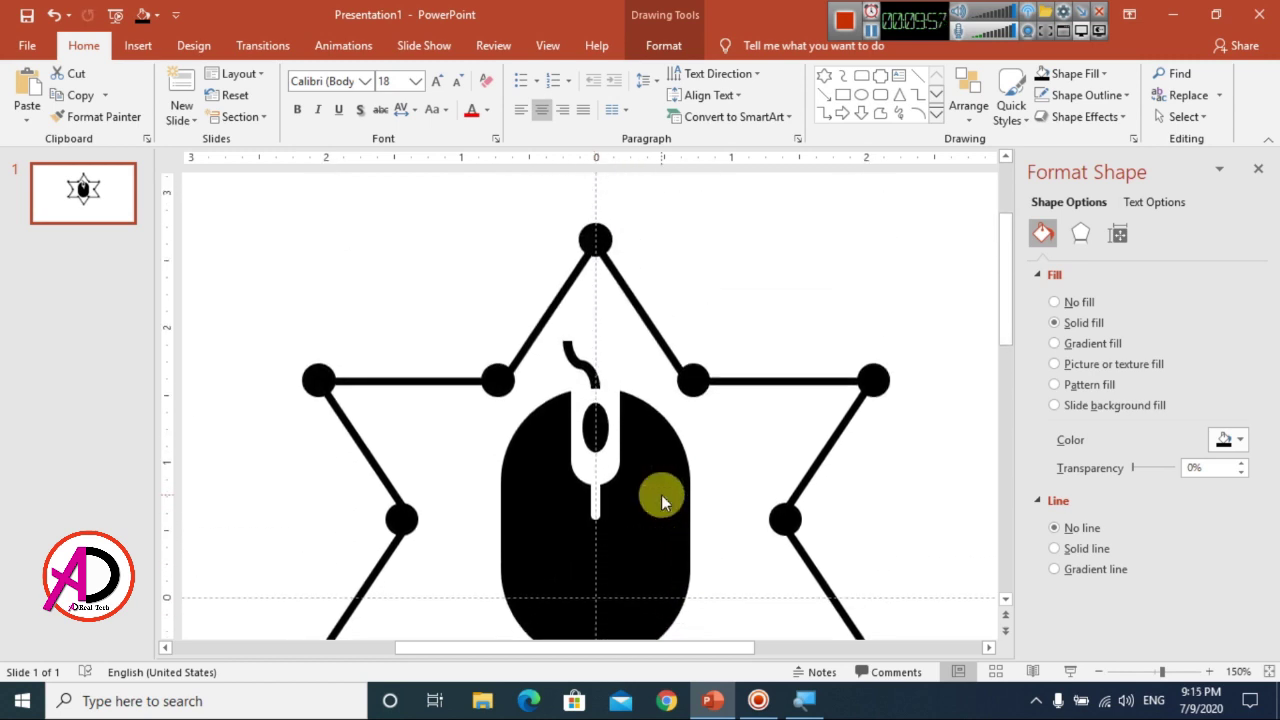
pyautogui.scroll(-2, 661, 494)
pyautogui.keyDown('ctrl'); pyautogui.scroll(-3, 680, 523); pyautogui.keyUp('ctrl')
pyautogui.keyDown('ctrl'); pyautogui.scroll(-3, 680, 523); pyautogui.keyUp('ctrl')
pyautogui.keyDown('ctrl'); pyautogui.scroll(2, 680, 523); pyautogui.keyUp('ctrl')
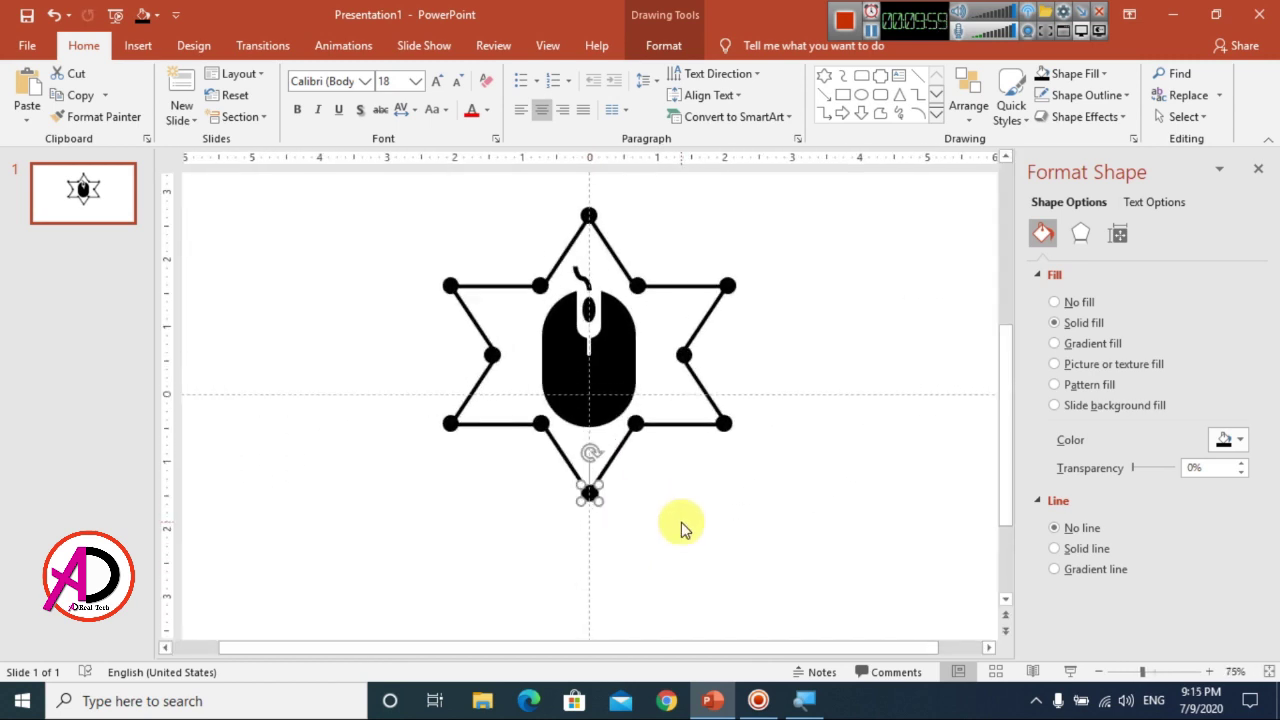
pyautogui.click(866, 494)
# Change the star outline's dash type to Round Dot
pyautogui.keyDown('ctrl'); pyautogui.scroll(-3, 707, 465); pyautogui.keyUp('ctrl')
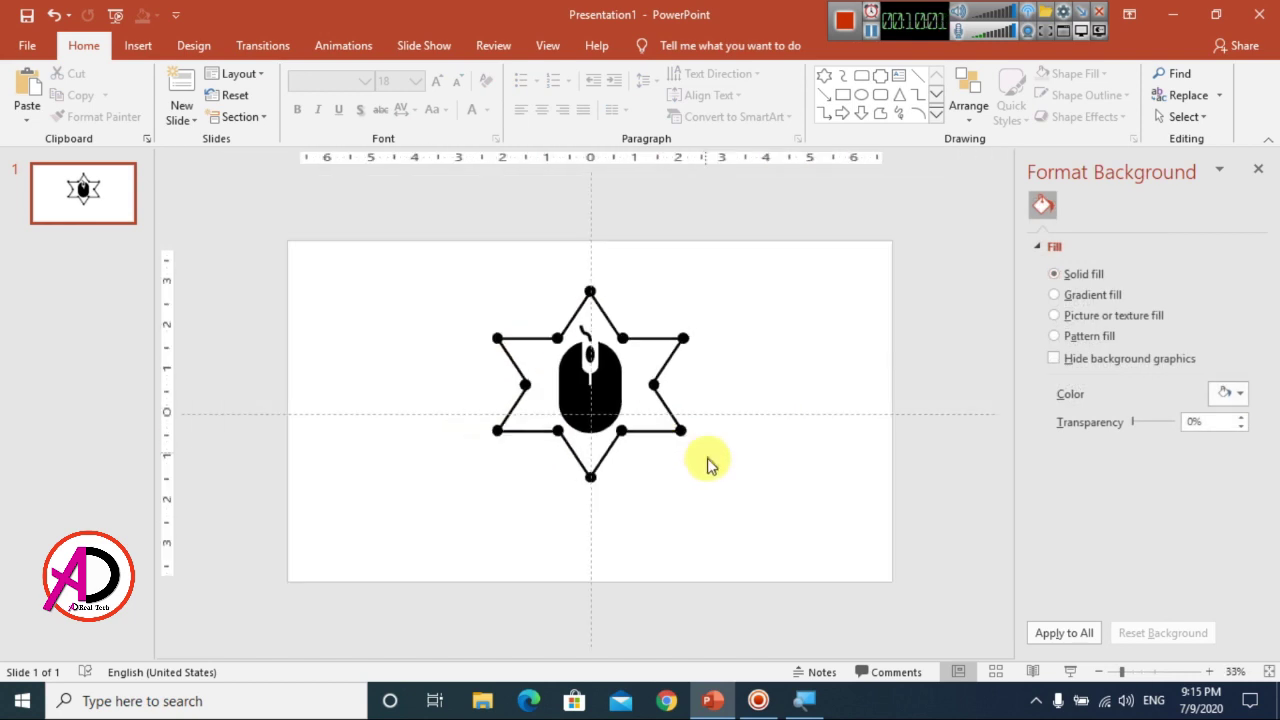
pyautogui.keyDown('ctrl'); pyautogui.scroll(3, 707, 465); pyautogui.keyUp('ctrl')
pyautogui.keyDown('ctrl'); pyautogui.scroll(1, 731, 486); pyautogui.keyUp('ctrl')
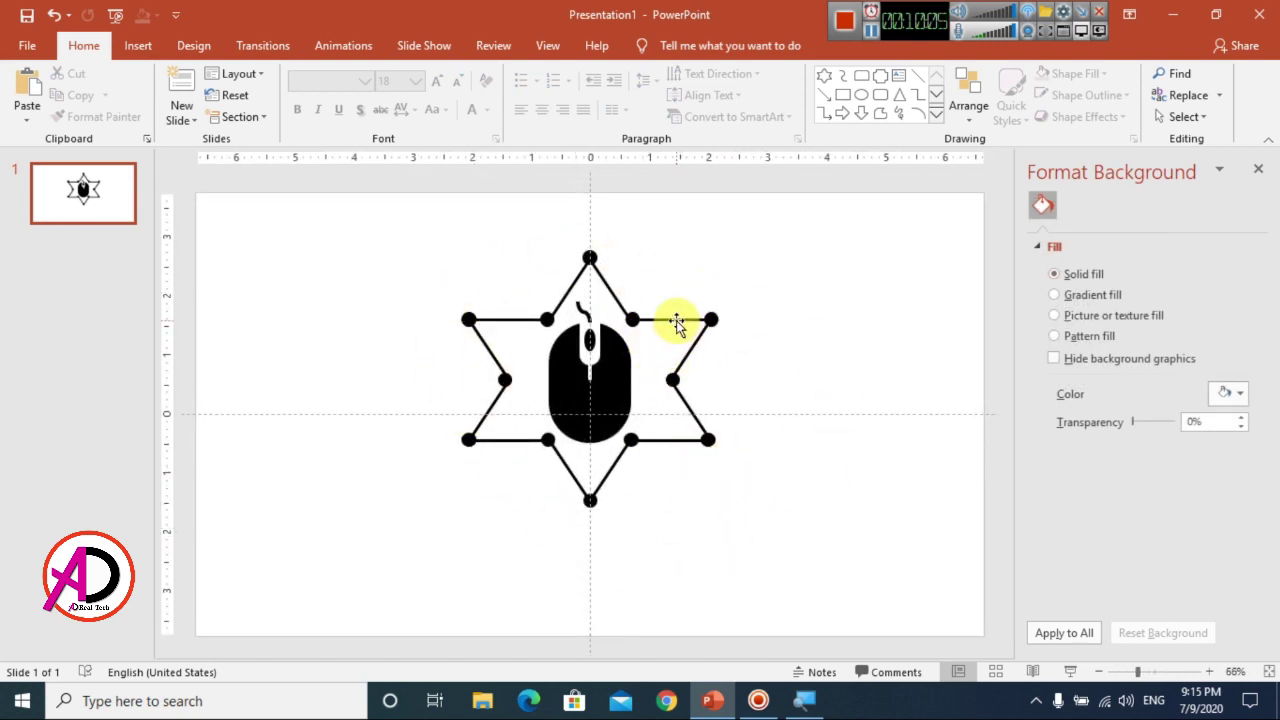
pyautogui.click(677, 322)
pyautogui.scroll(-3, 1178, 591)
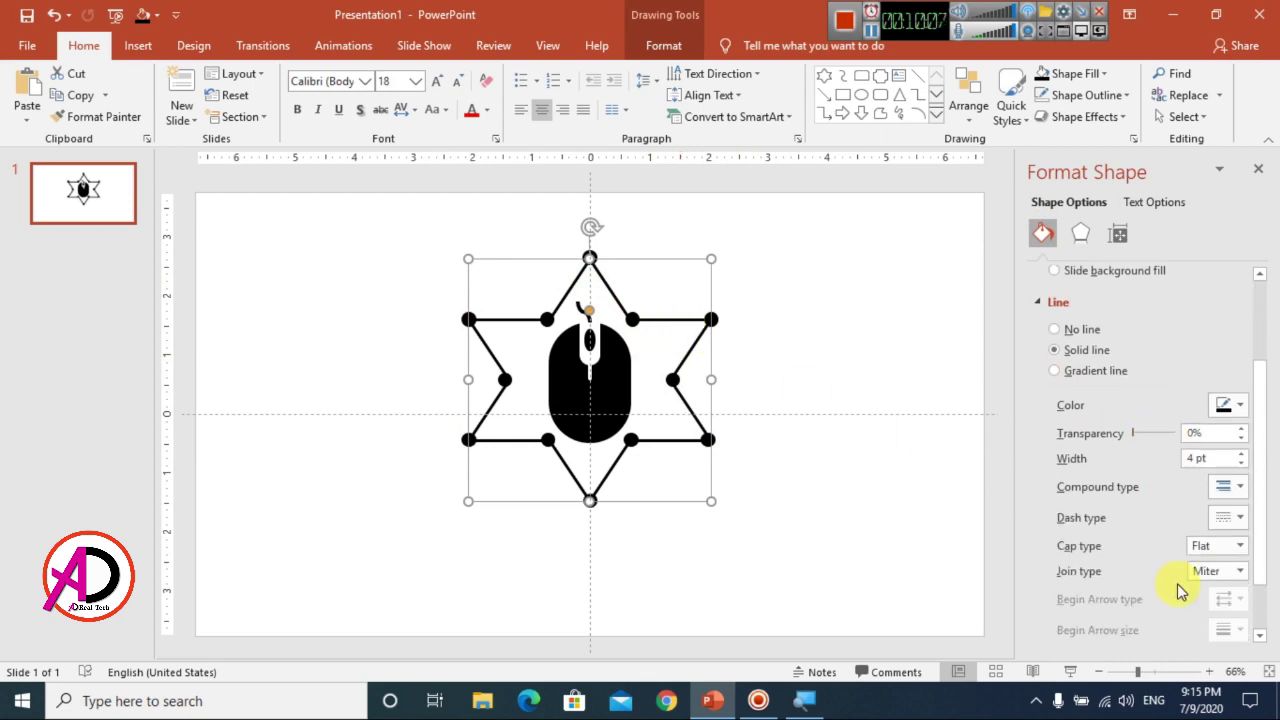
pyautogui.click(1231, 520)
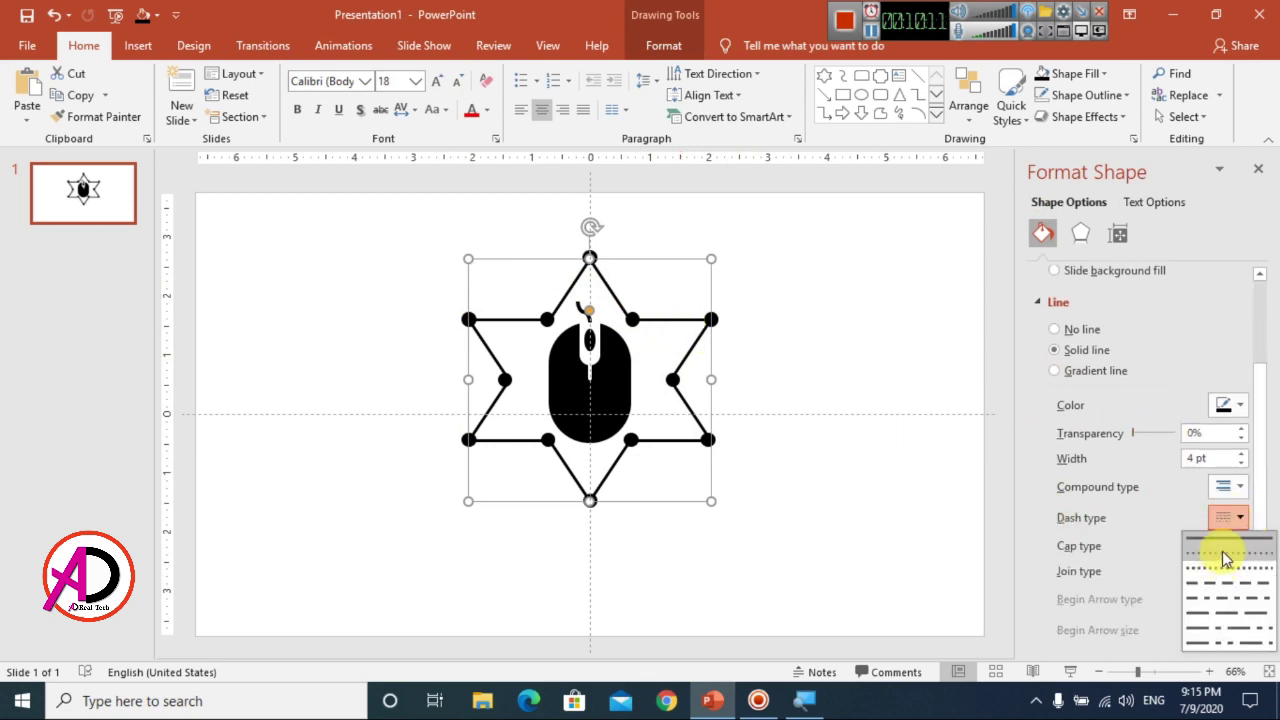
pyautogui.click(1225, 556)
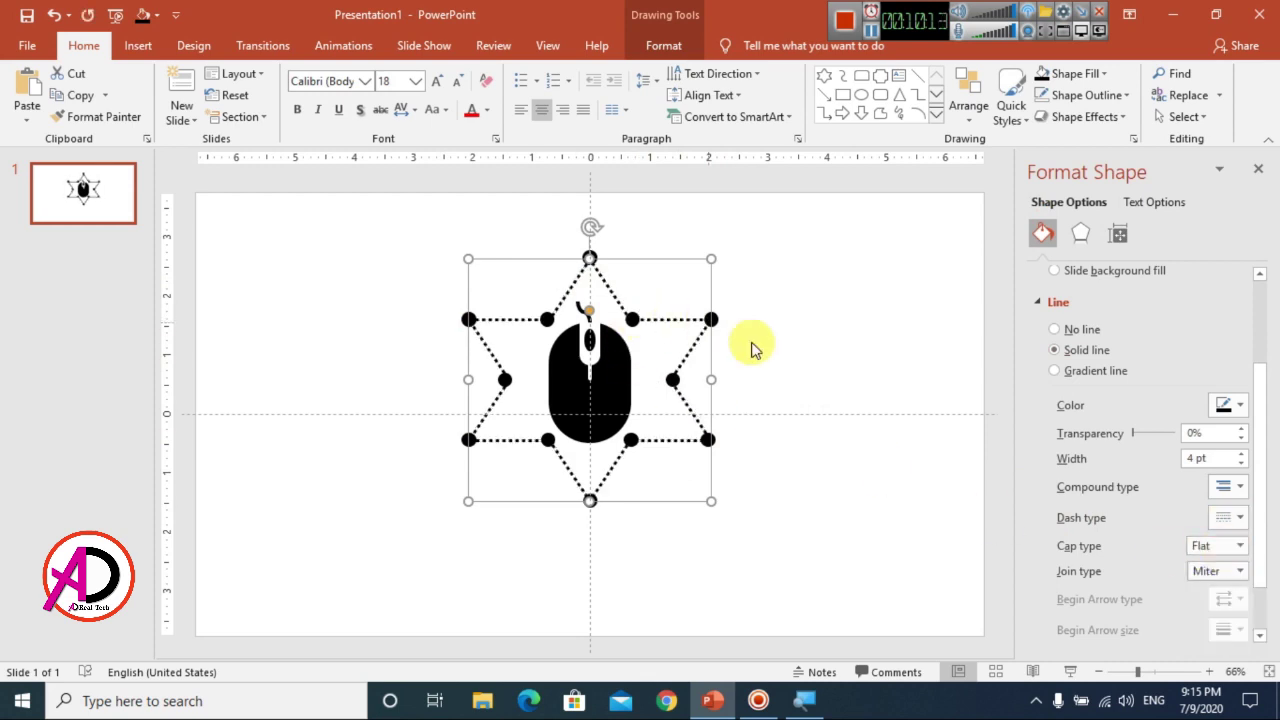
pyautogui.click(757, 432)
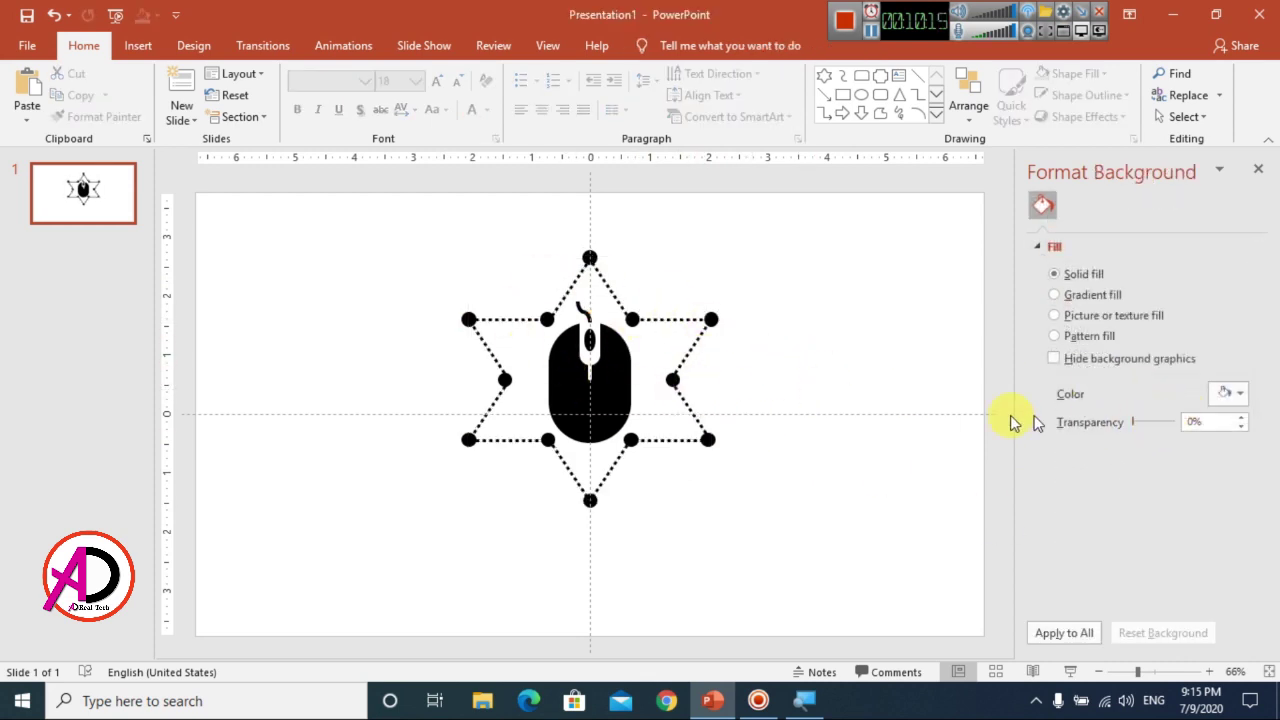
# Set the star's dotted outline width to 5 pt
pyautogui.click(679, 405)
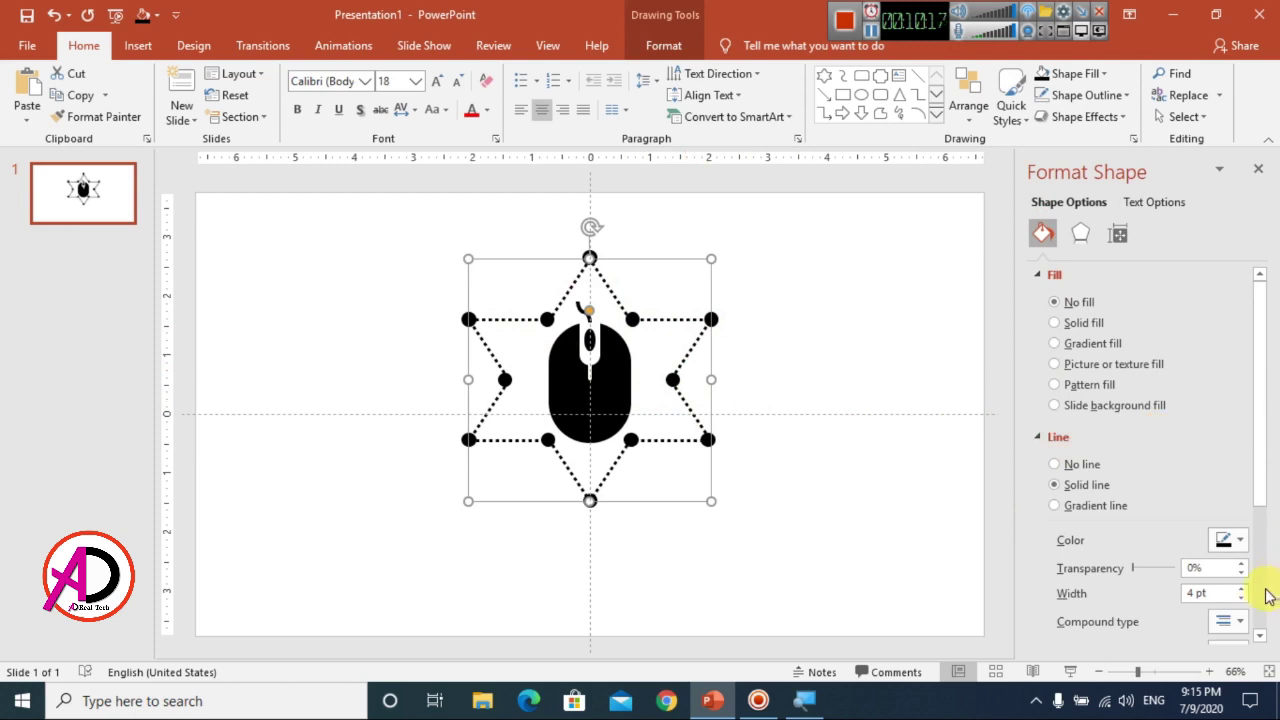
pyautogui.click(1242, 590)
pyautogui.click(1242, 590)
pyautogui.click(1242, 590)
pyautogui.click(1242, 590)
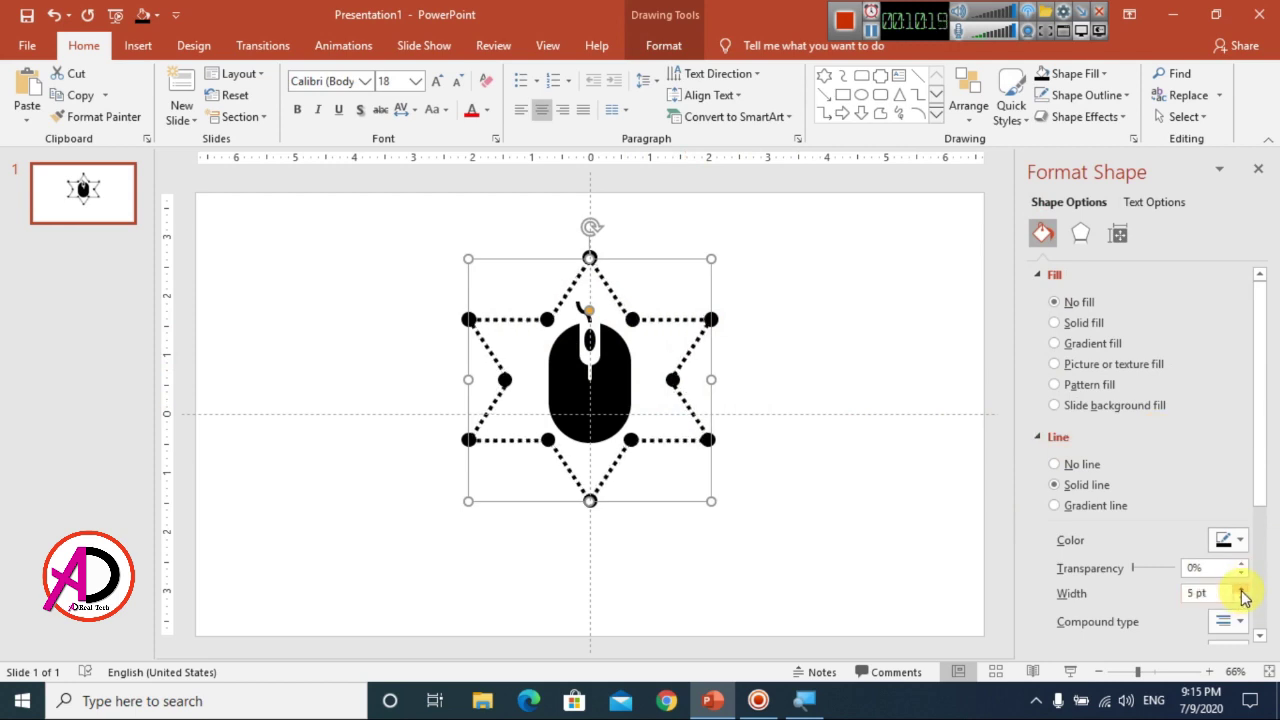
pyautogui.click(1242, 590)
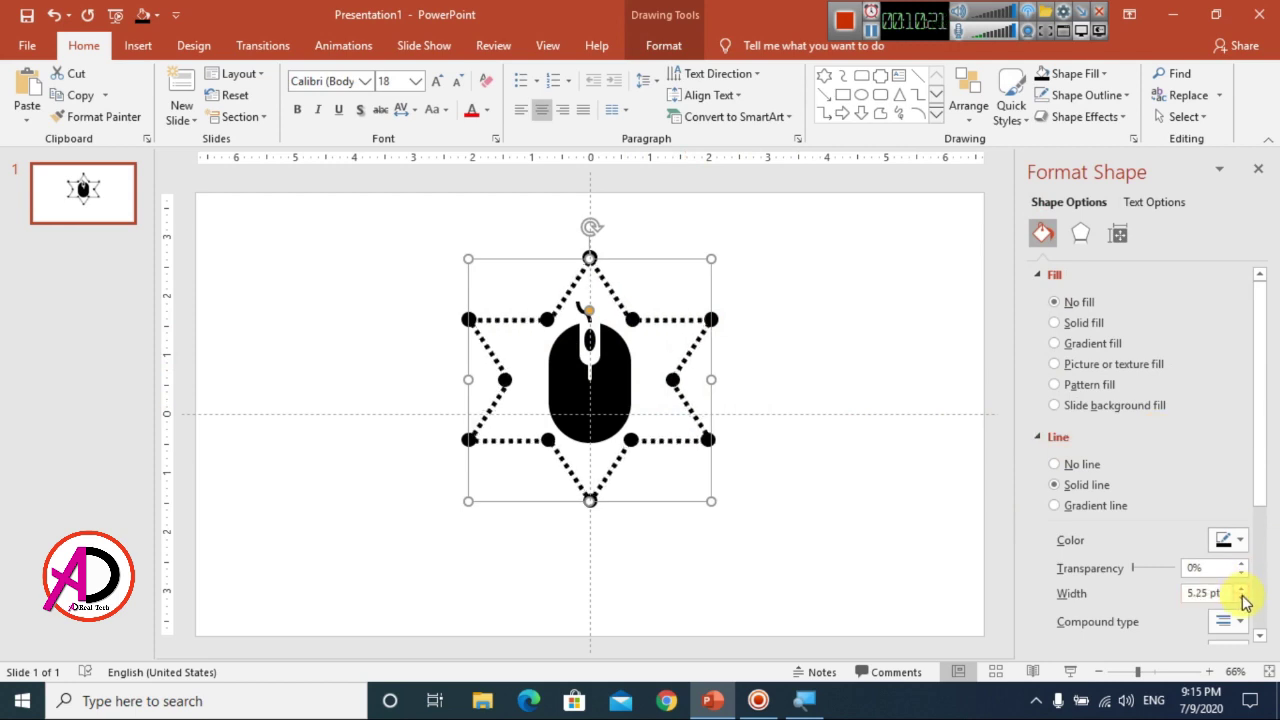
pyautogui.click(1242, 598)
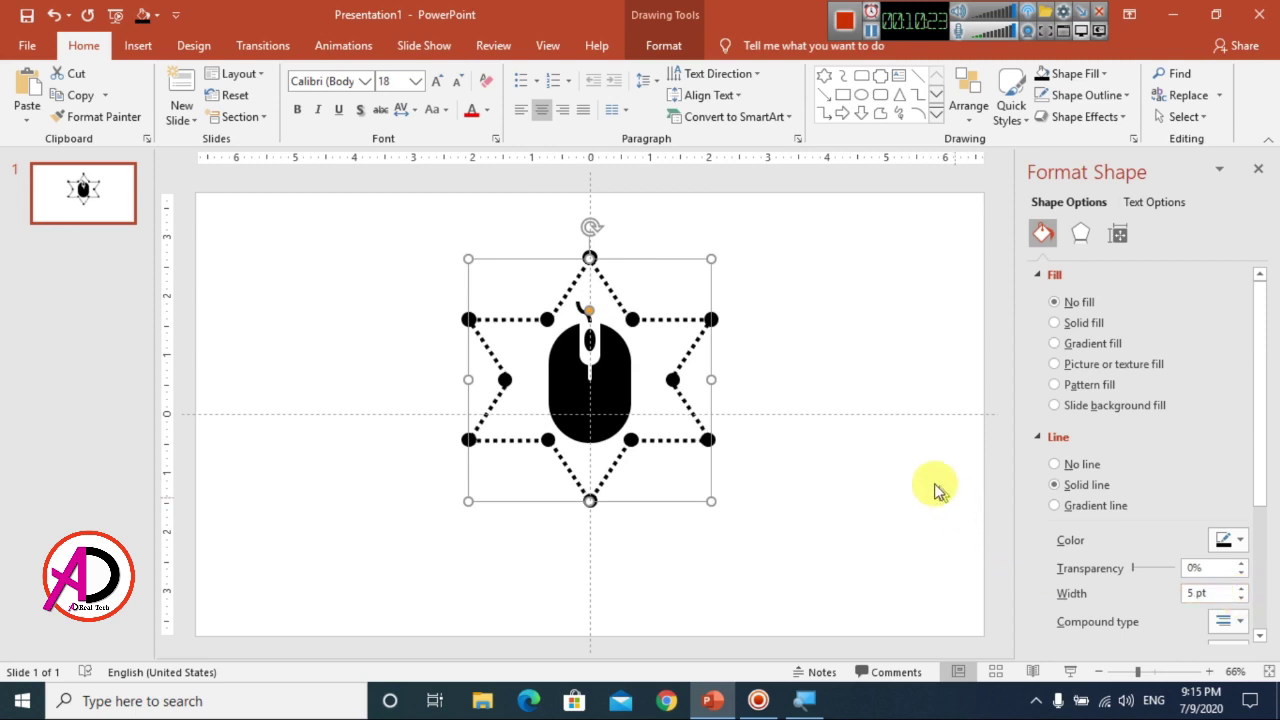
pyautogui.click(800, 455)
pyautogui.scroll(-2, 768, 460)
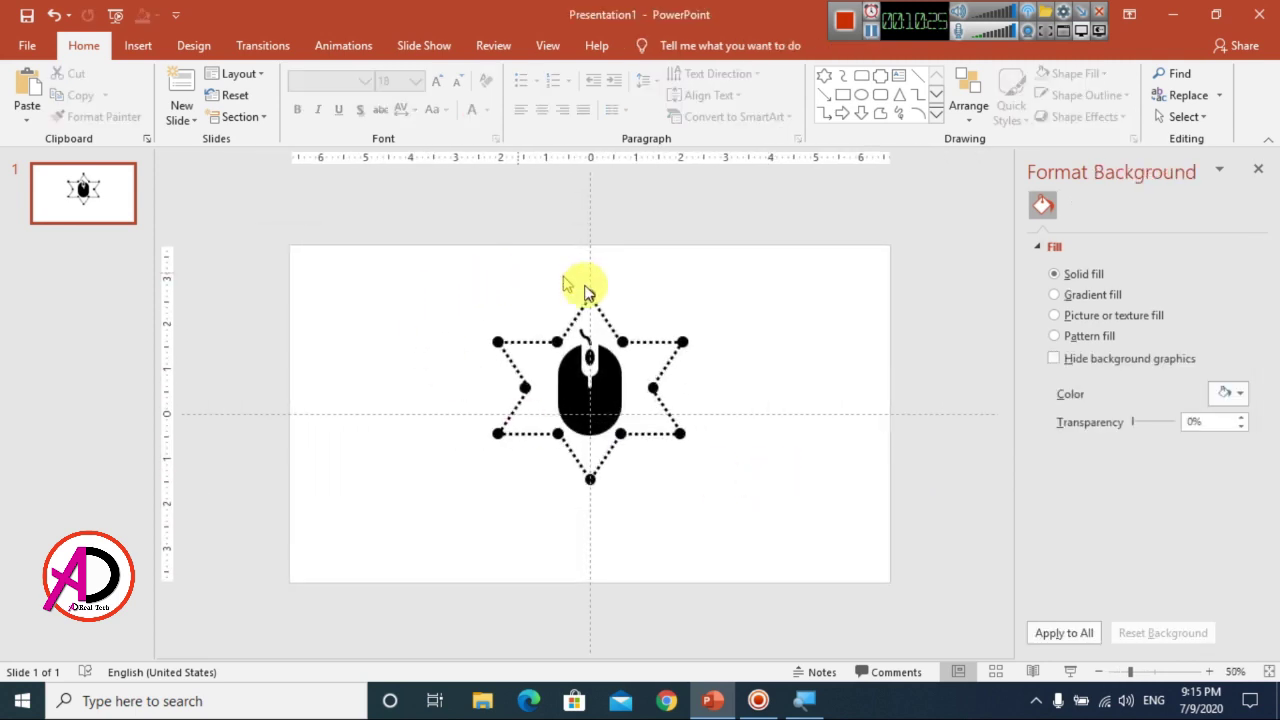
pyautogui.scroll(2, 714, 505)
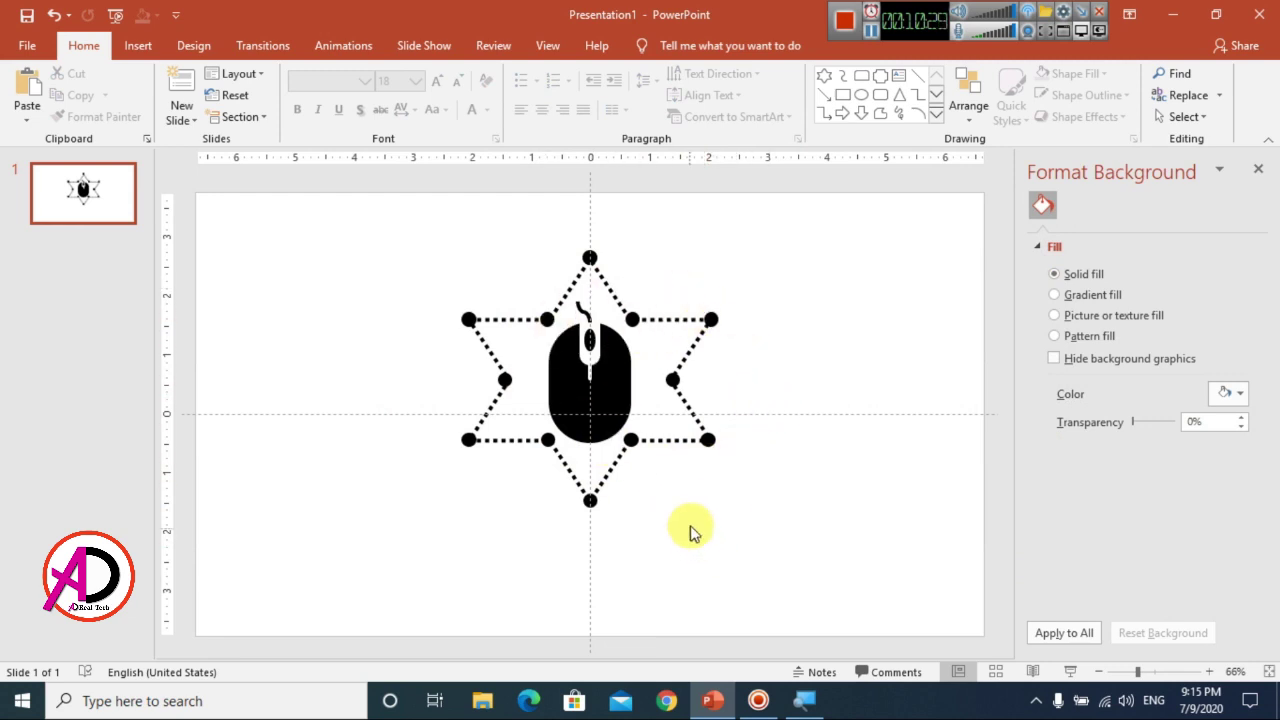
pyautogui.scroll(-2, 712, 521)
pyautogui.scroll(2, 700, 522)
pyautogui.scroll(-1, 650, 420)
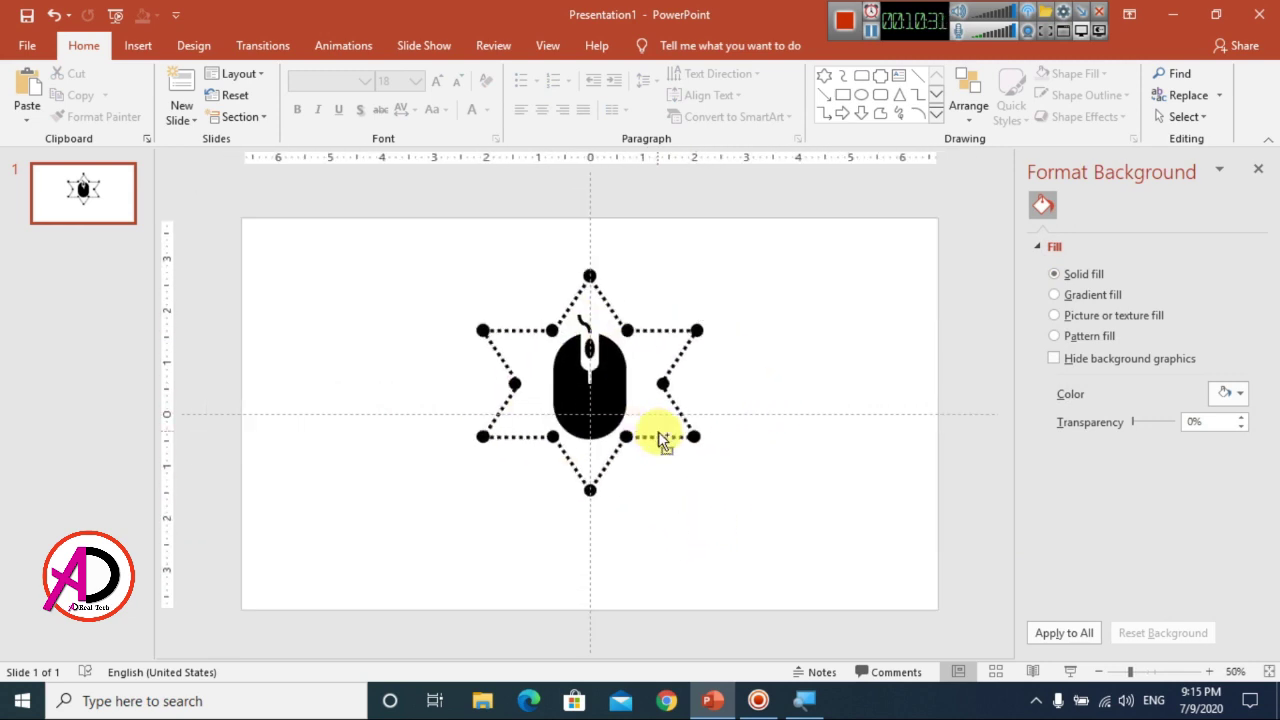
pyautogui.scroll(2, 658, 432)
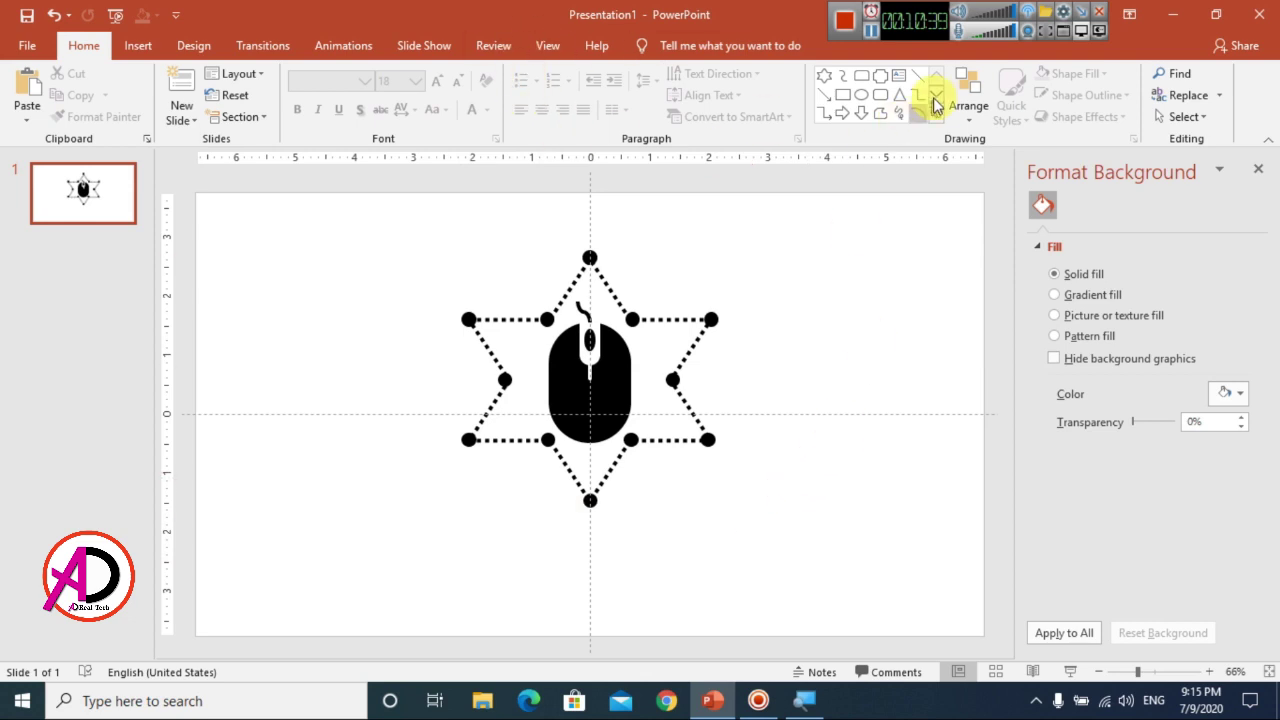
# Insert a plain black WordArt below the star, then delete it
pyautogui.click(130, 46)
pyautogui.click(806, 107)
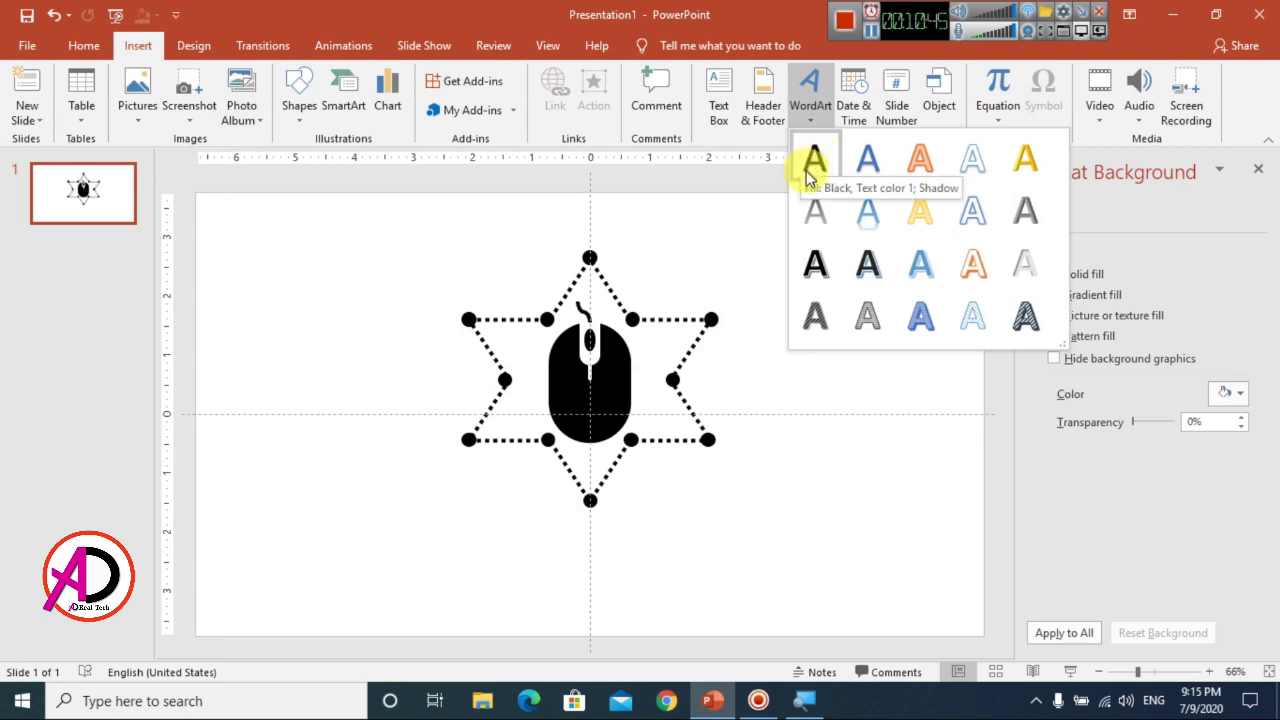
pyautogui.click(810, 166)
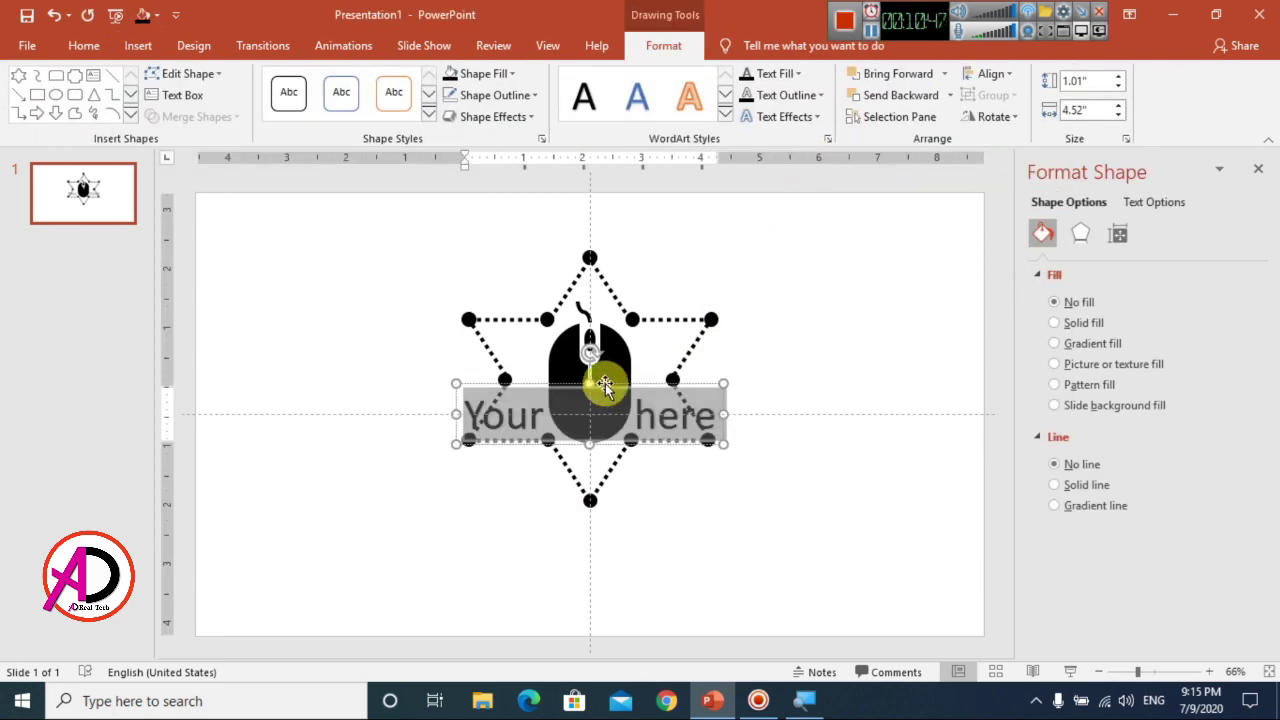
pyautogui.moveTo(604, 386); pyautogui.dragTo(602, 527)
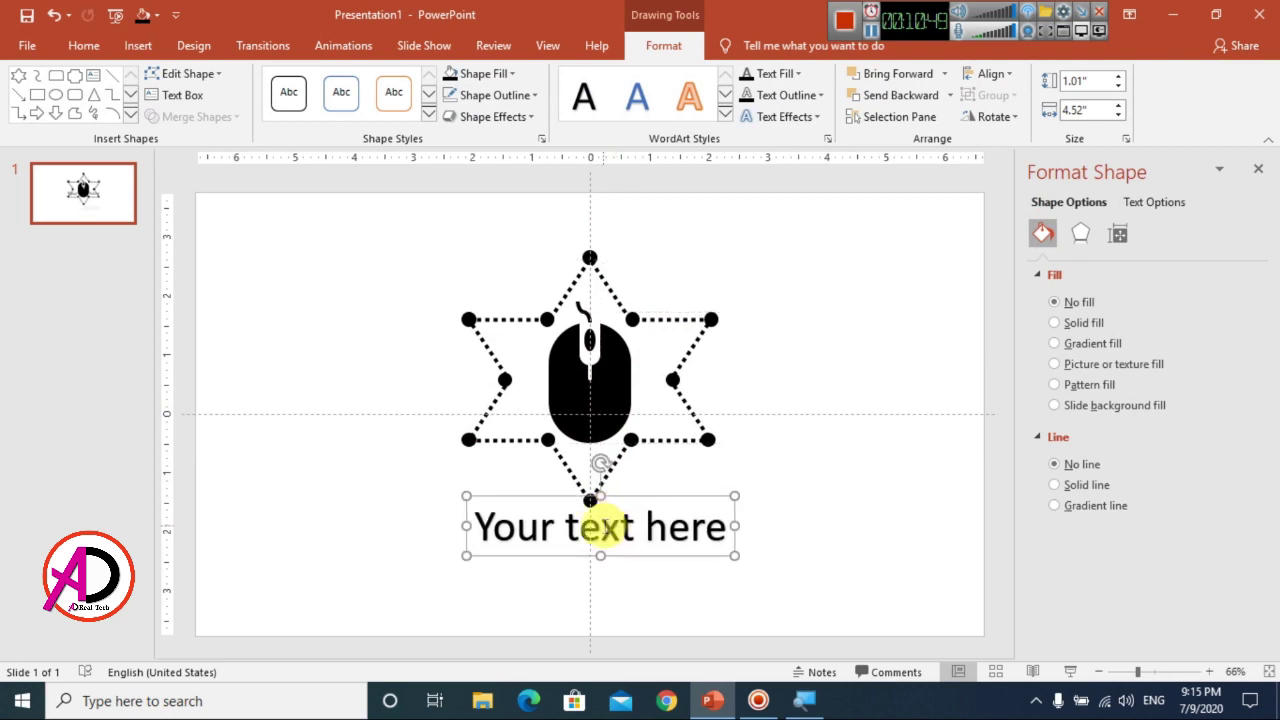
pyautogui.tripleClick(602, 527)
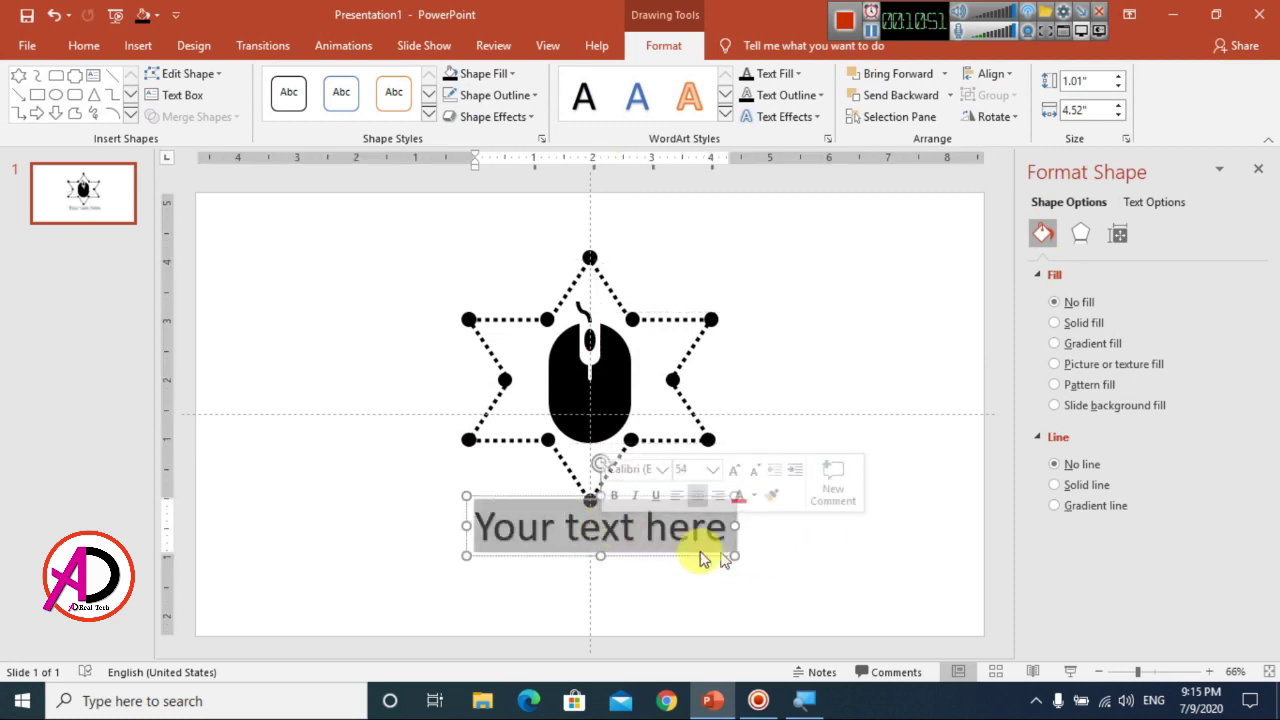
pyautogui.click(493, 496)
pyautogui.press('Delete')
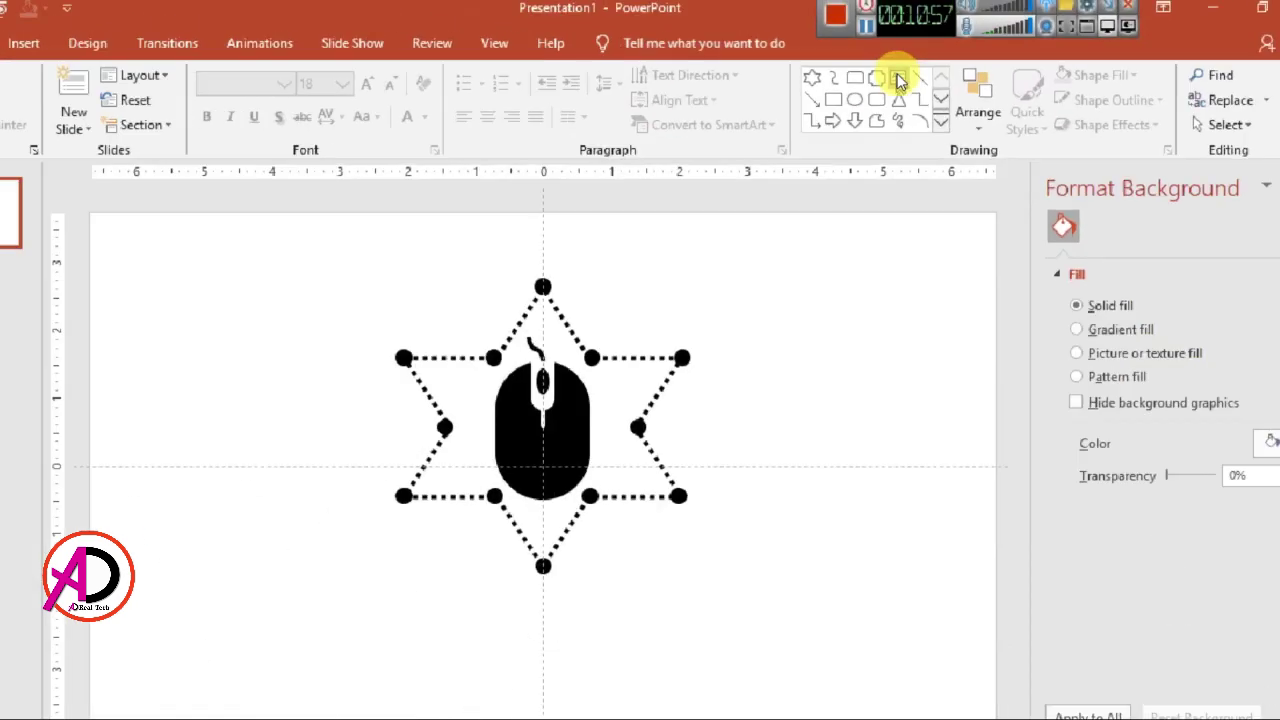
# Add a 36 pt 'COMPANY NAME' text box centred just below the star
pyautogui.click(899, 78)
pyautogui.click(728, 566)
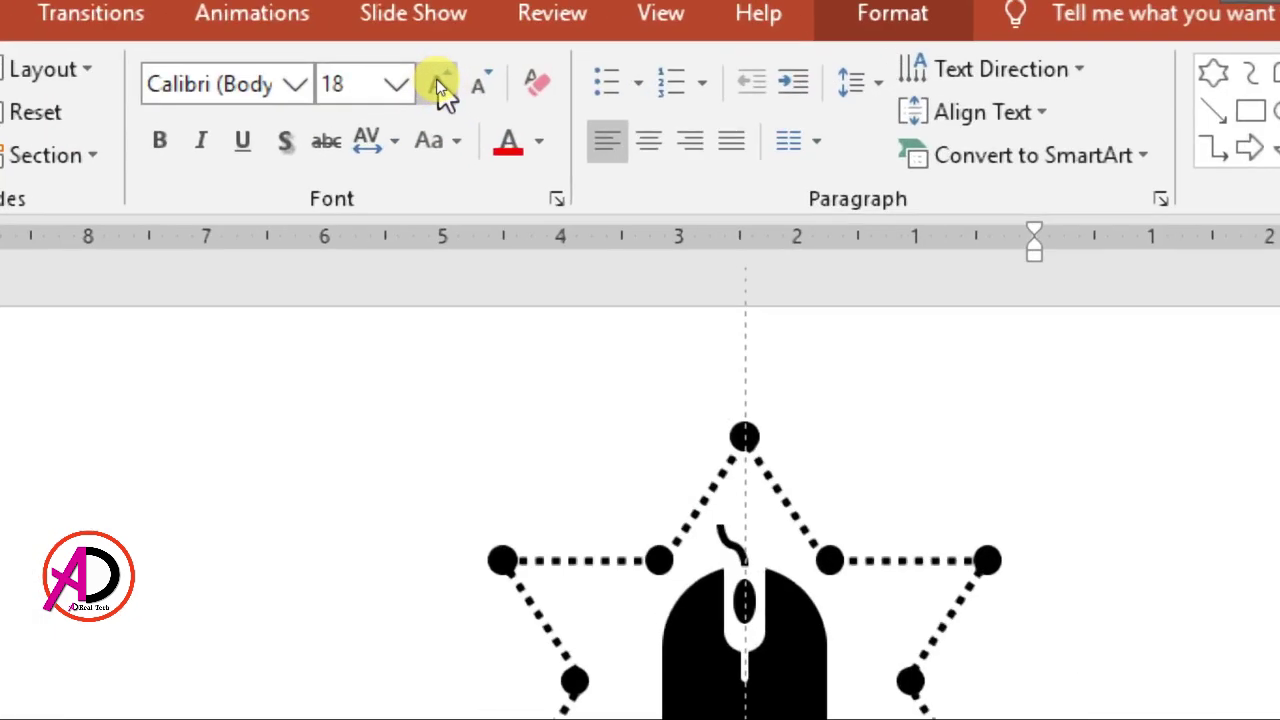
pyautogui.click(437, 85)
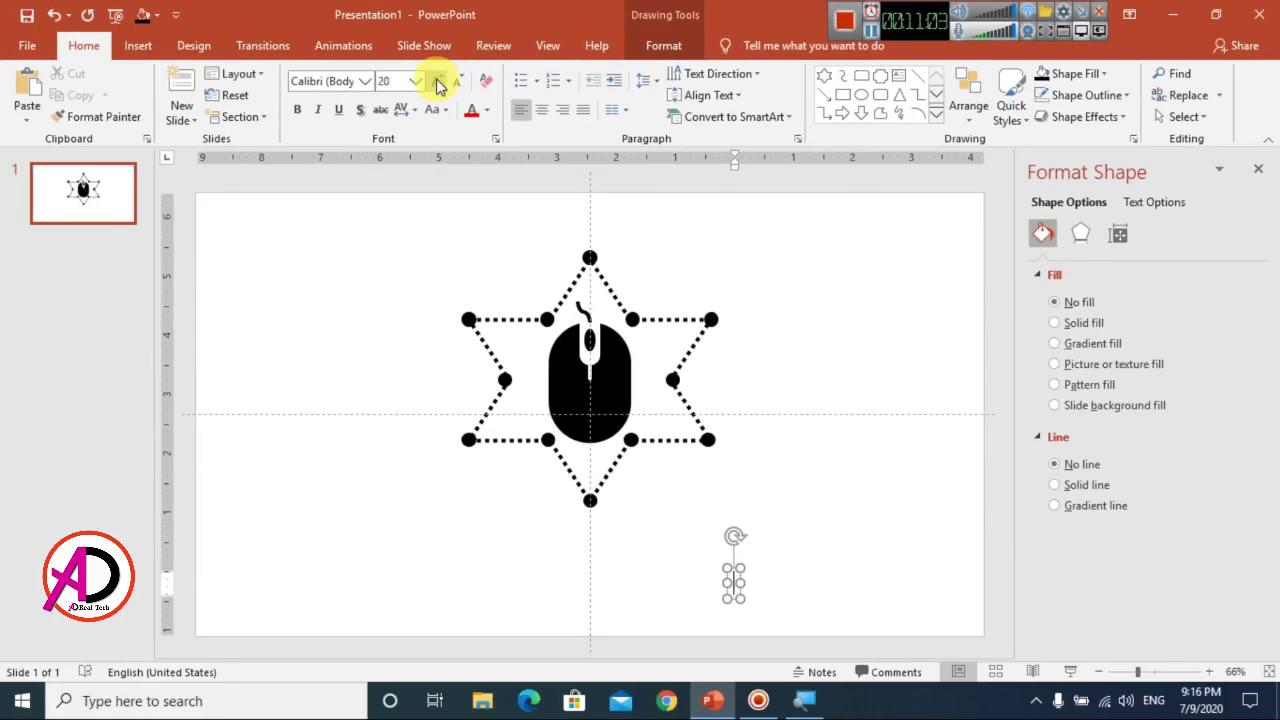
pyautogui.doubleClick(437, 85)
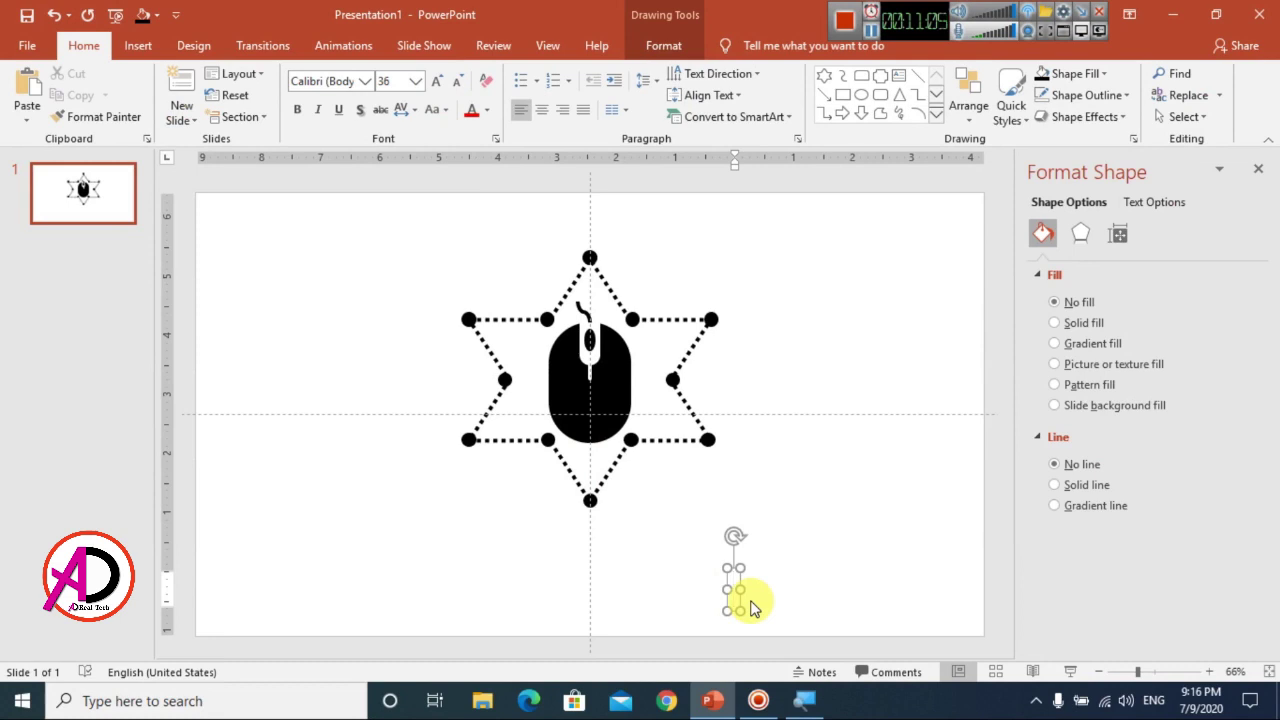
pyautogui.write('COMPANY ')
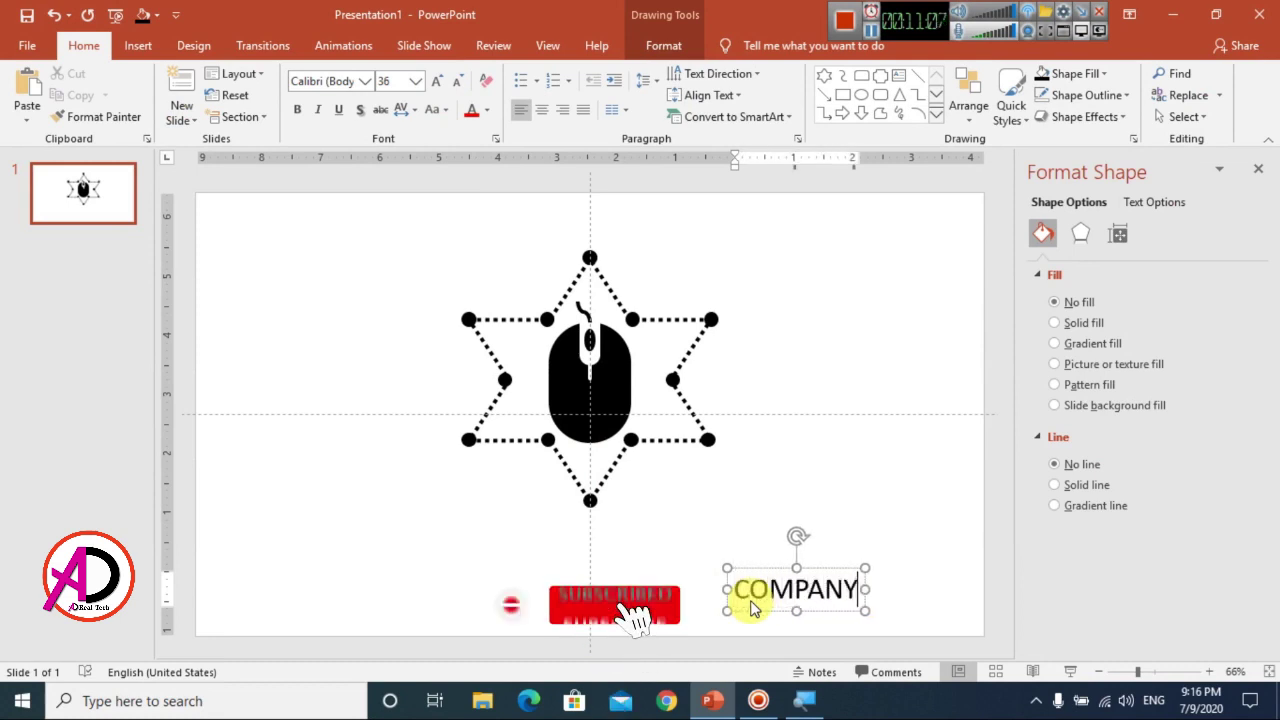
pyautogui.write('NAME')
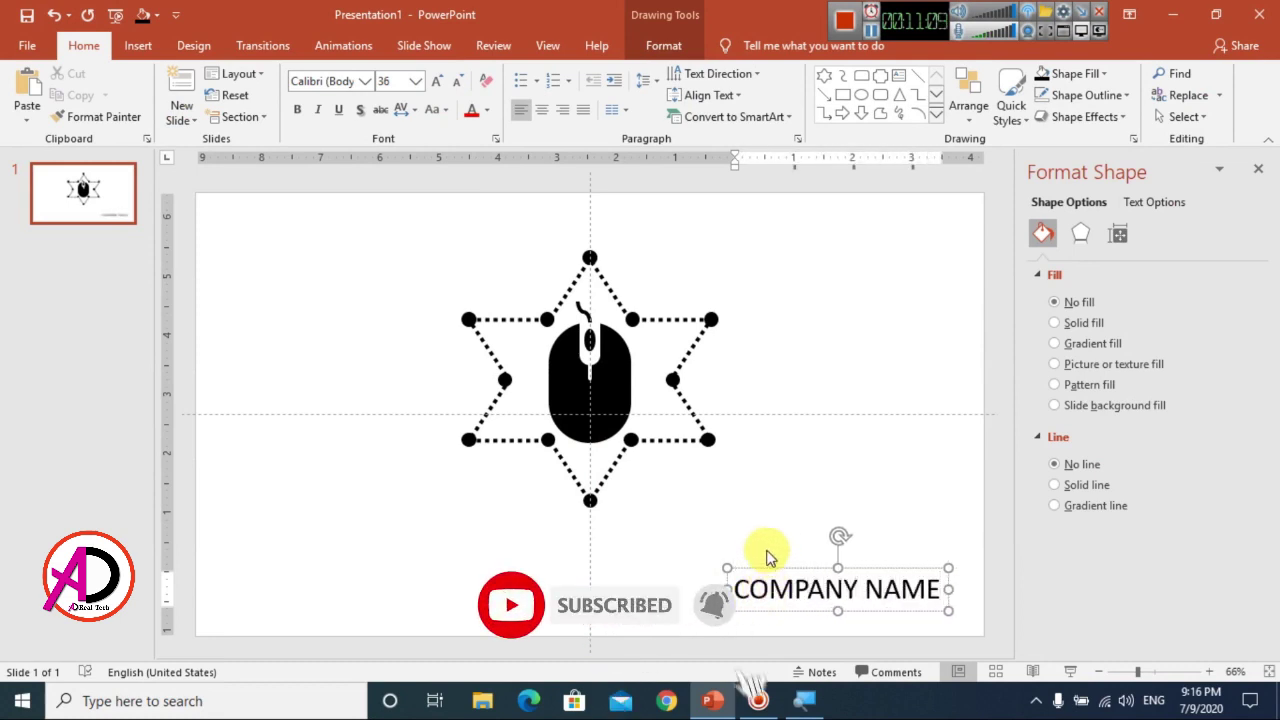
pyautogui.moveTo(769, 571); pyautogui.dragTo(519, 505)
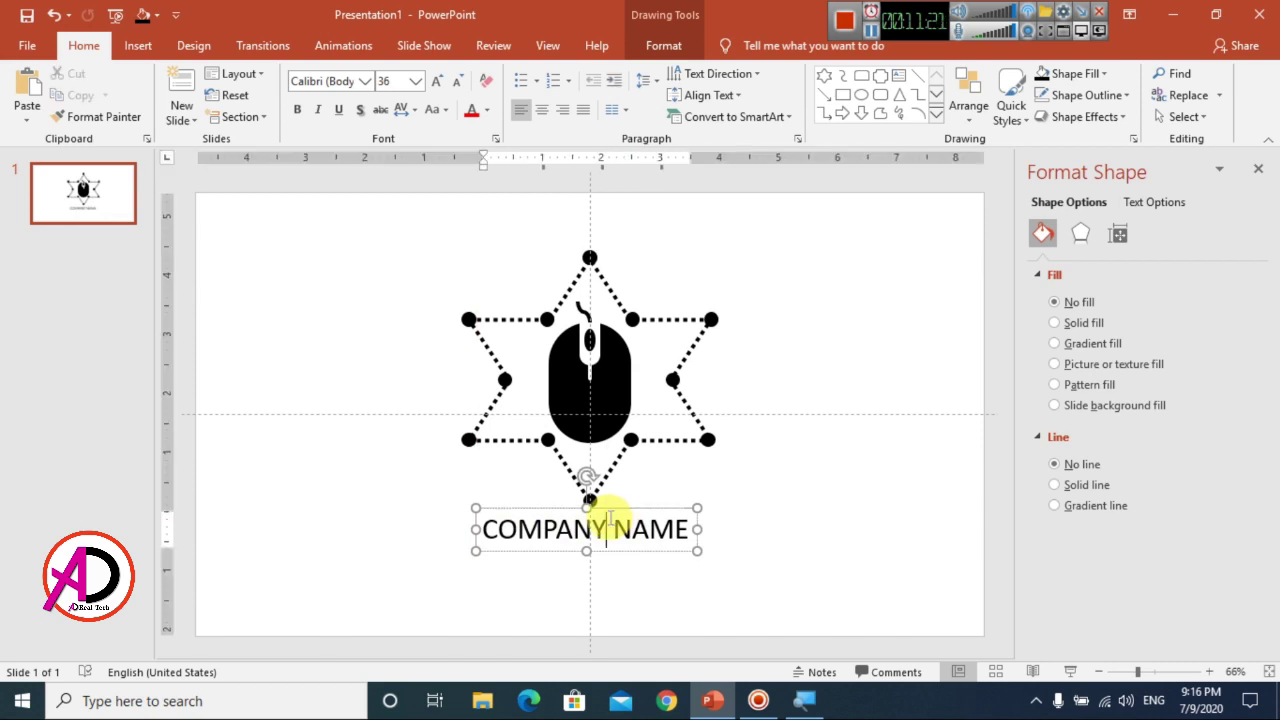
# Try the Baron Neue Black font on the COMPANY NAME text, then undo it
pyautogui.tripleClick(594, 529)
pyautogui.click(367, 81)
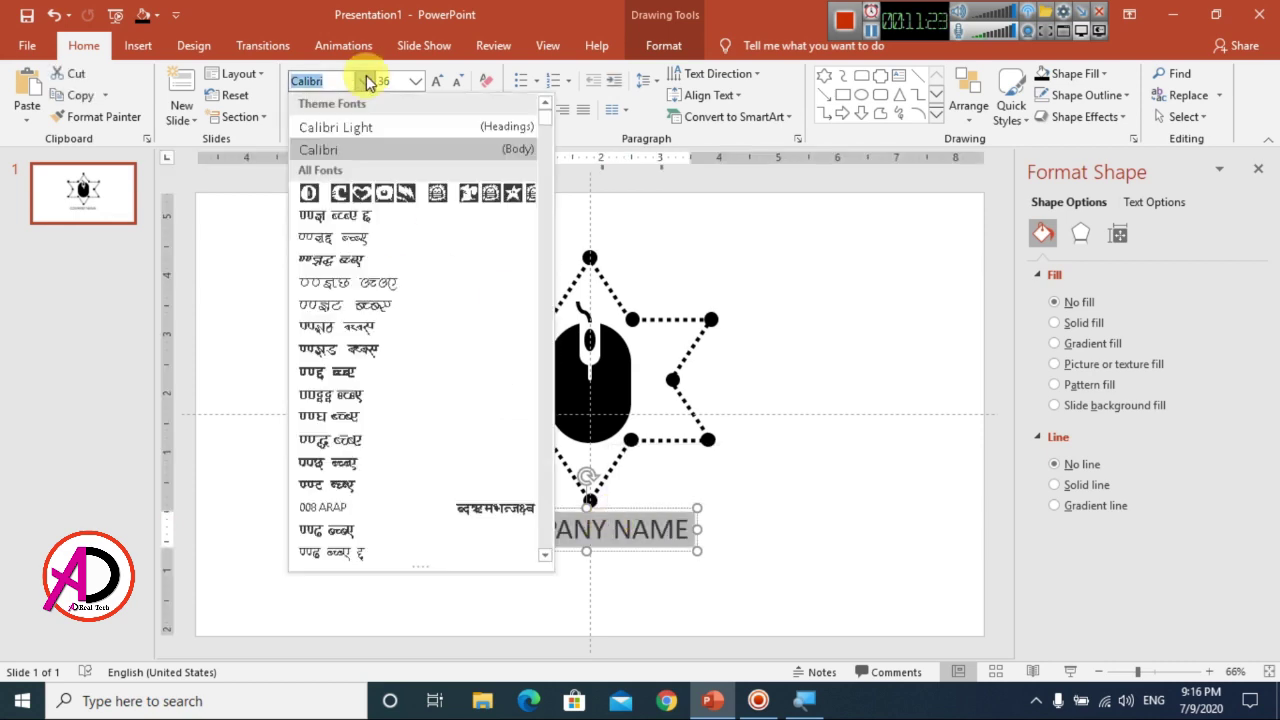
pyautogui.scroll(-5, 385, 390)
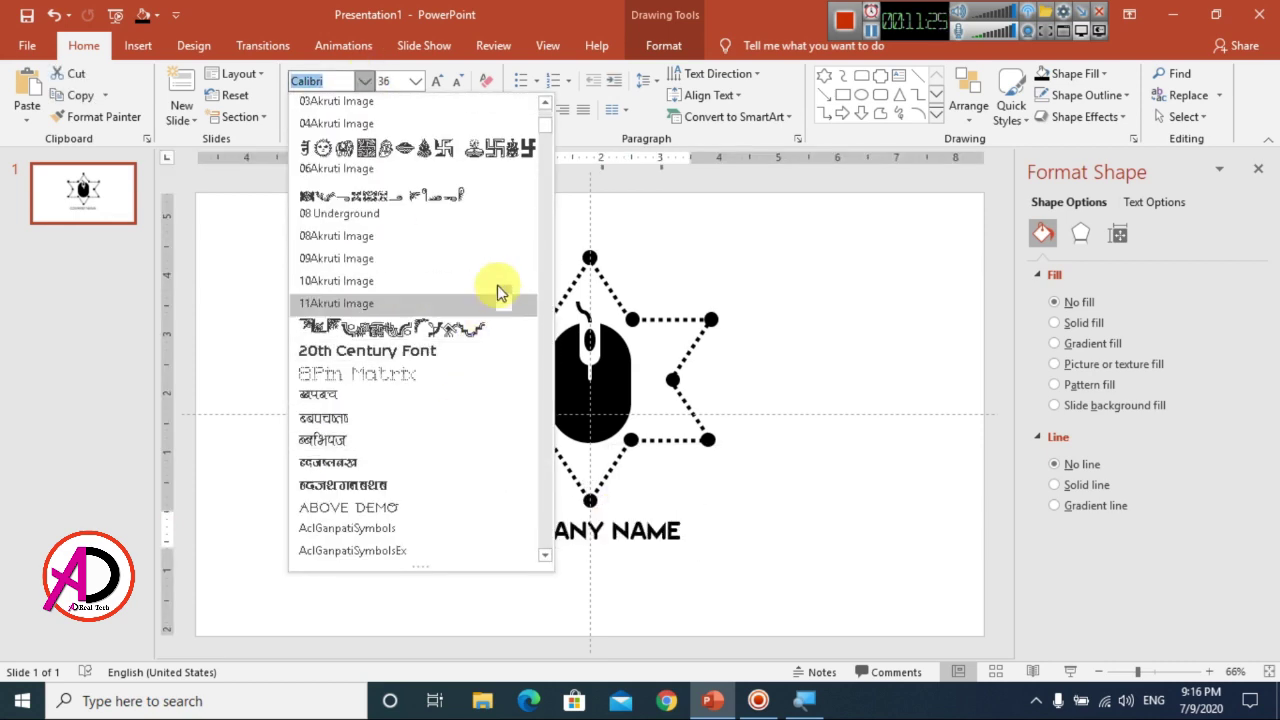
pyautogui.moveTo(544, 128); pyautogui.dragTo(545, 155)
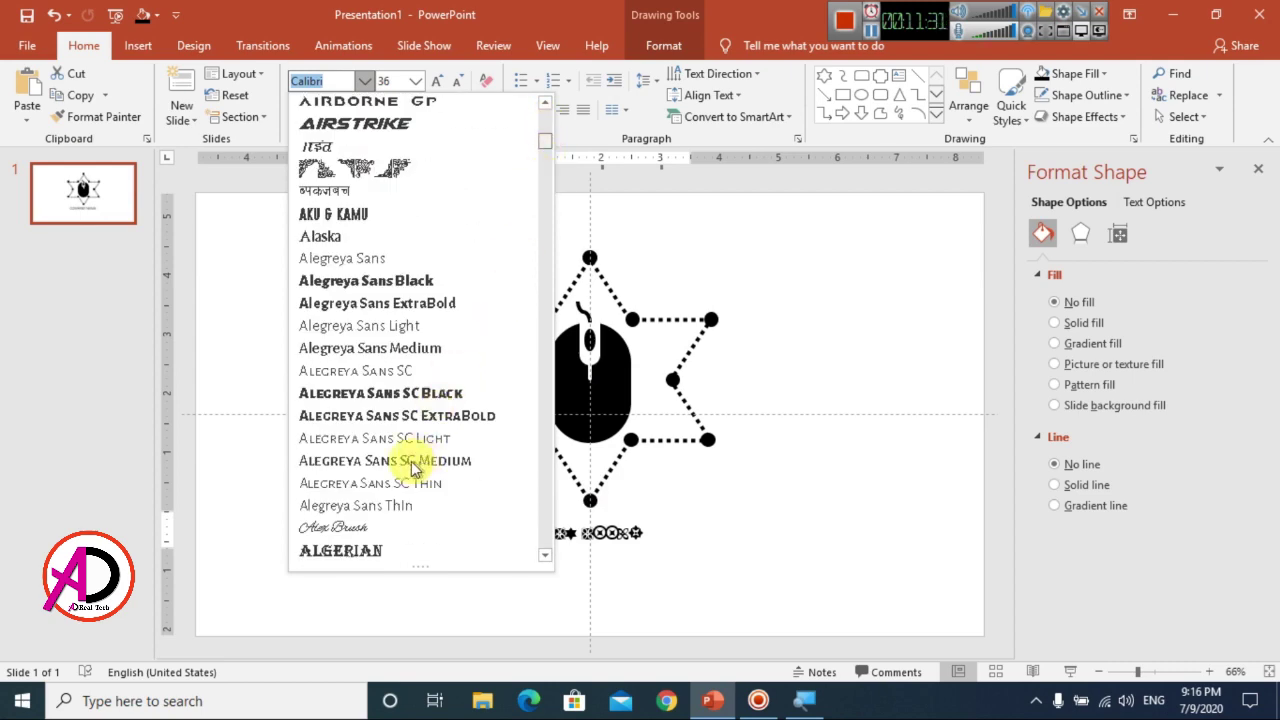
pyautogui.scroll(-5, 441, 461)
pyautogui.scroll(-1, 437, 436)
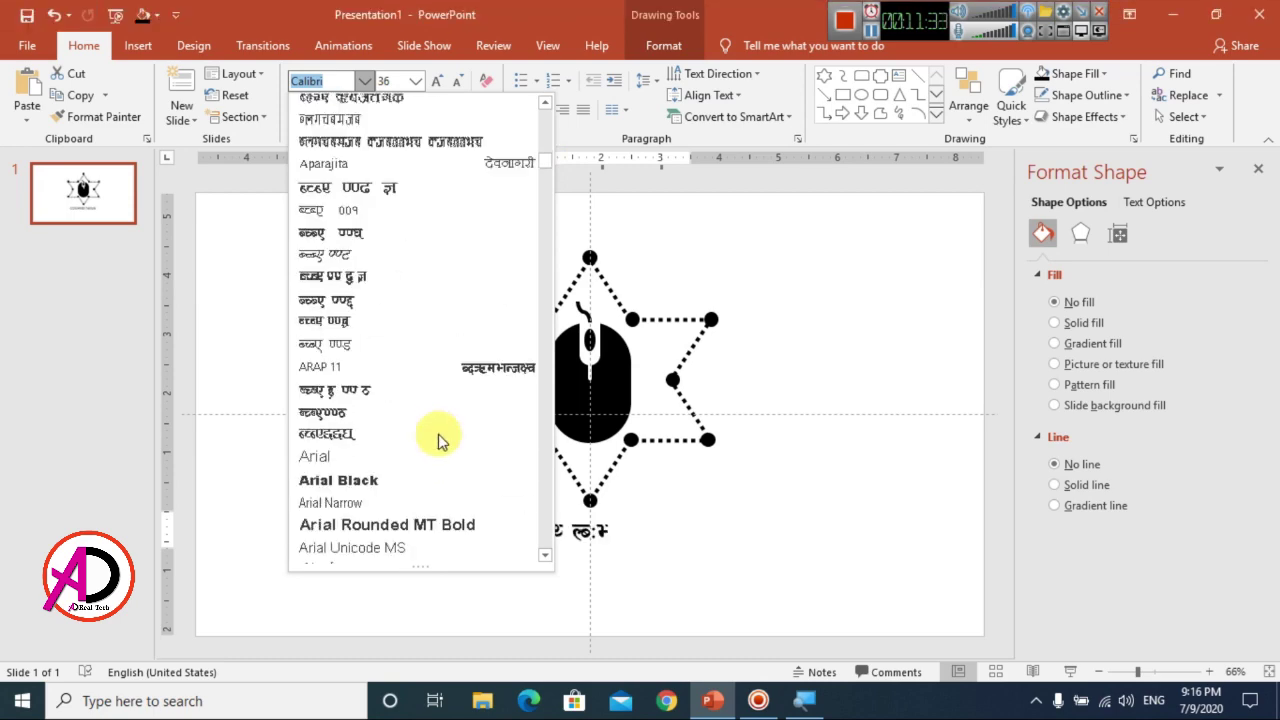
pyautogui.scroll(-5, 439, 436)
pyautogui.scroll(-1, 337, 389)
pyautogui.scroll(-2, 352, 395)
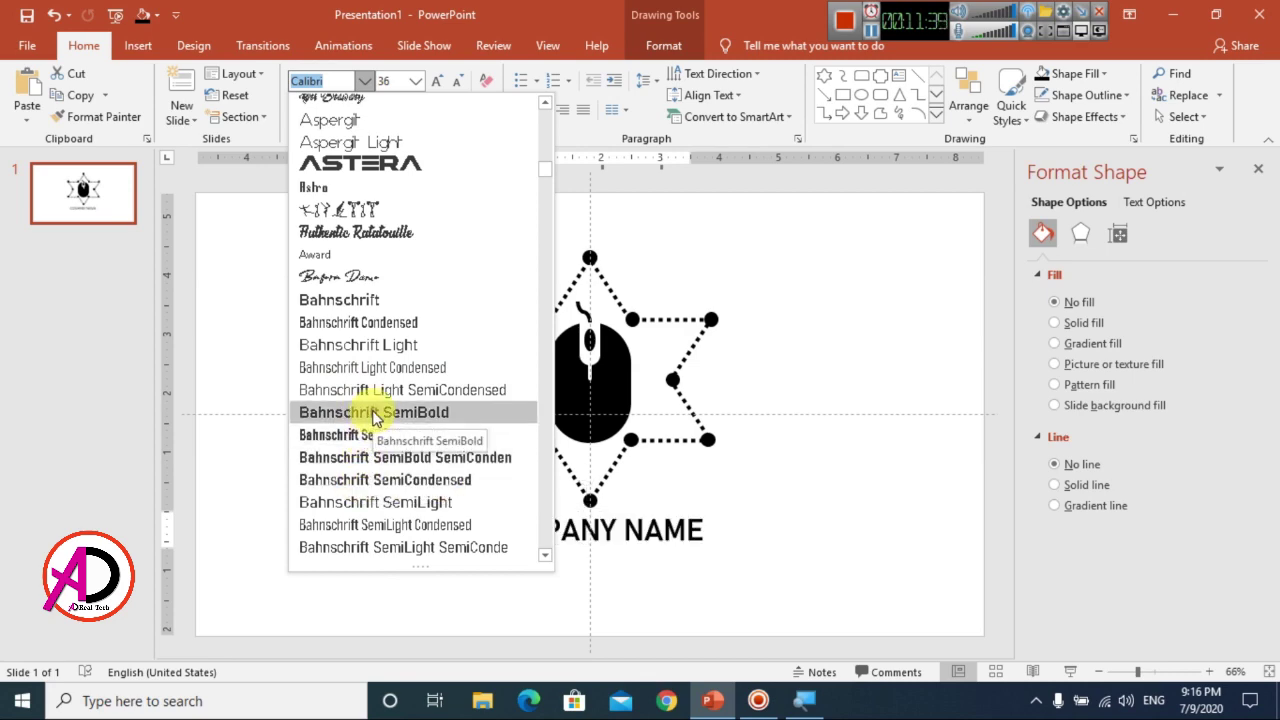
pyautogui.scroll(-2, 371, 495)
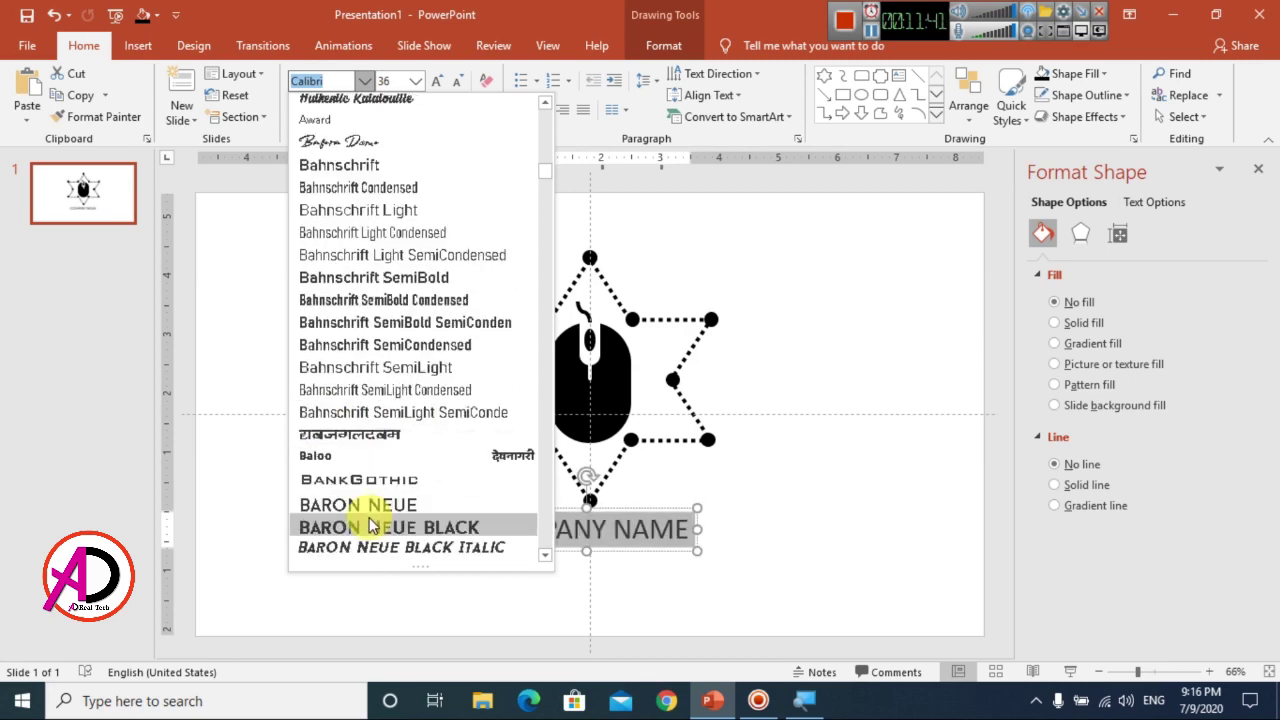
pyautogui.scroll(-3, 383, 380)
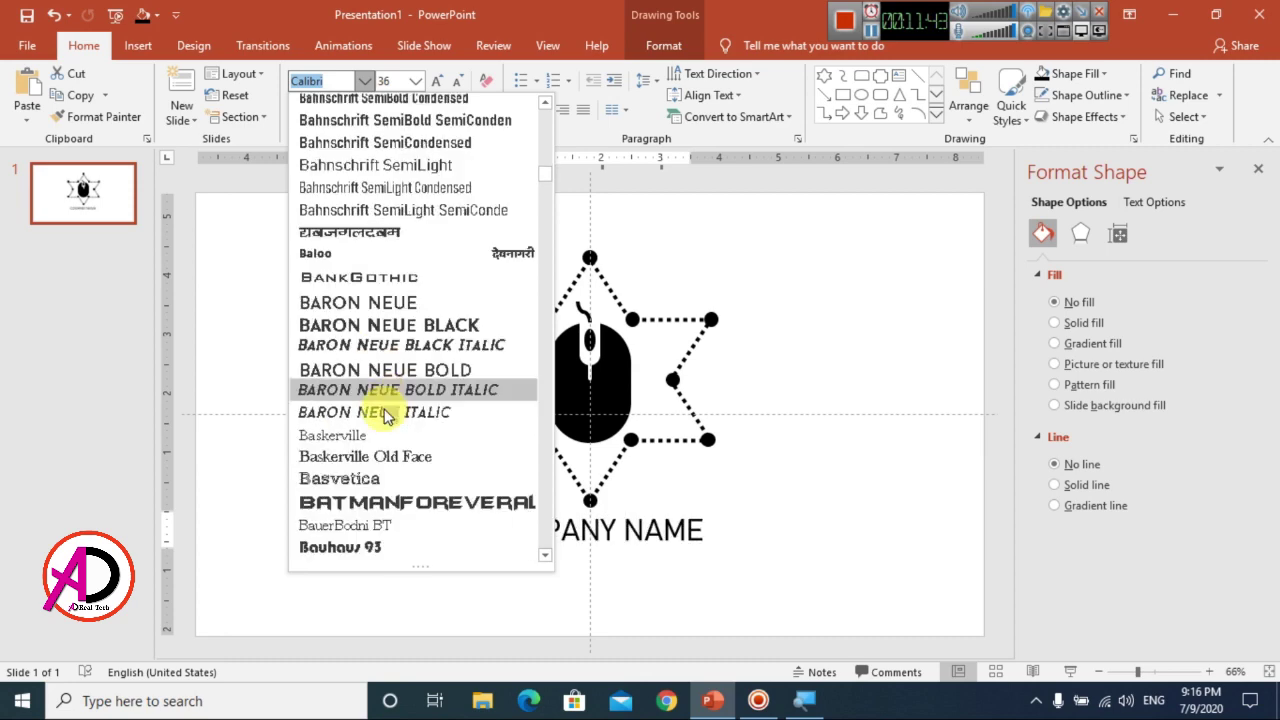
pyautogui.scroll(-1, 380, 411)
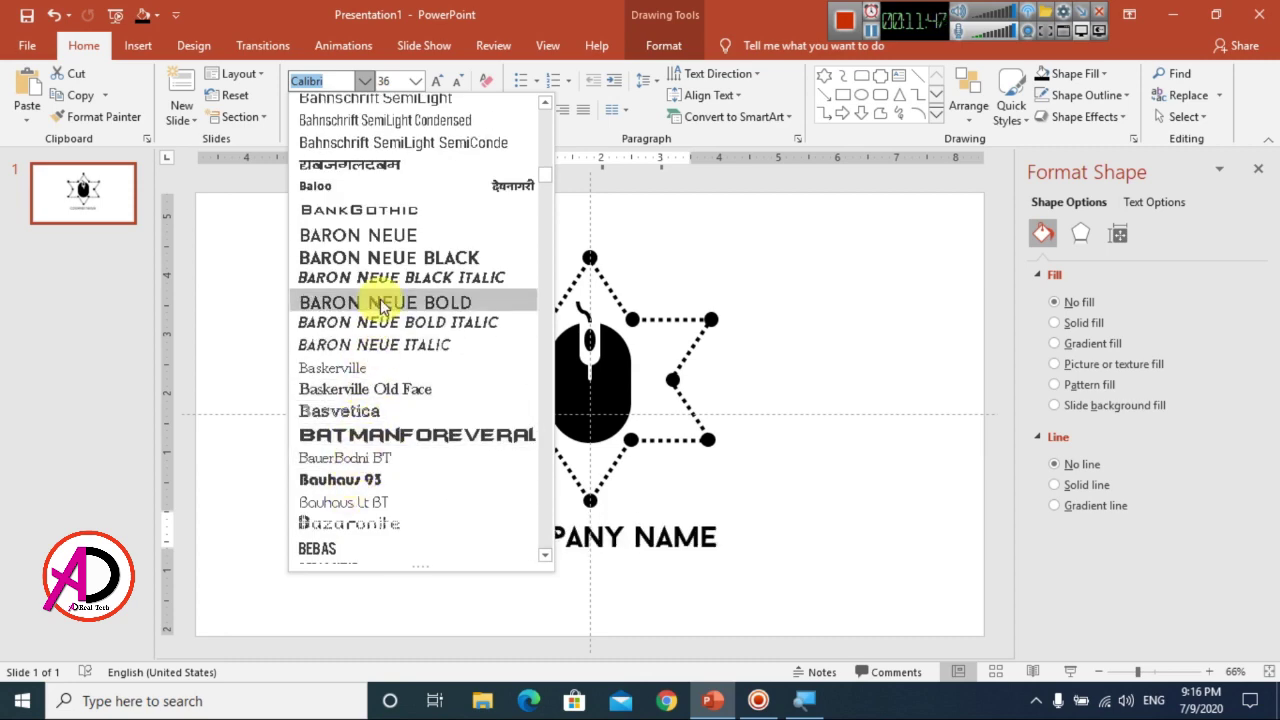
pyautogui.click(378, 258)
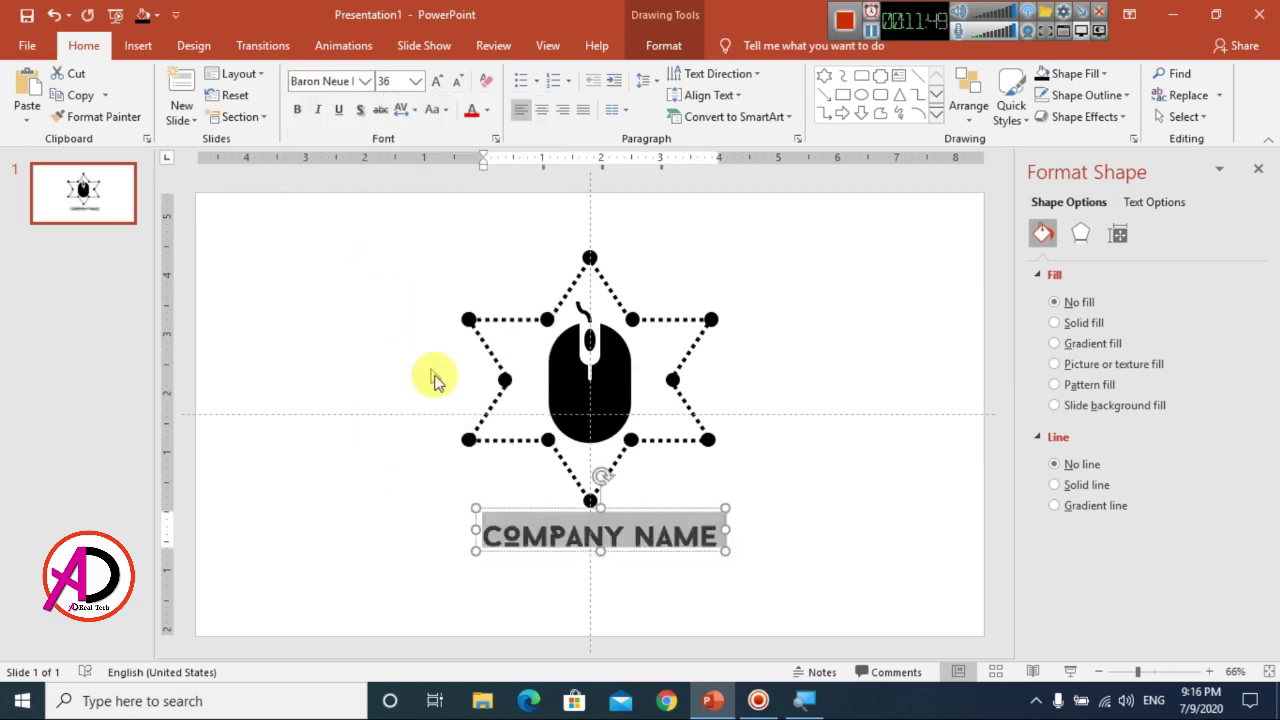
pyautogui.hotkey('ctrl', 'z')
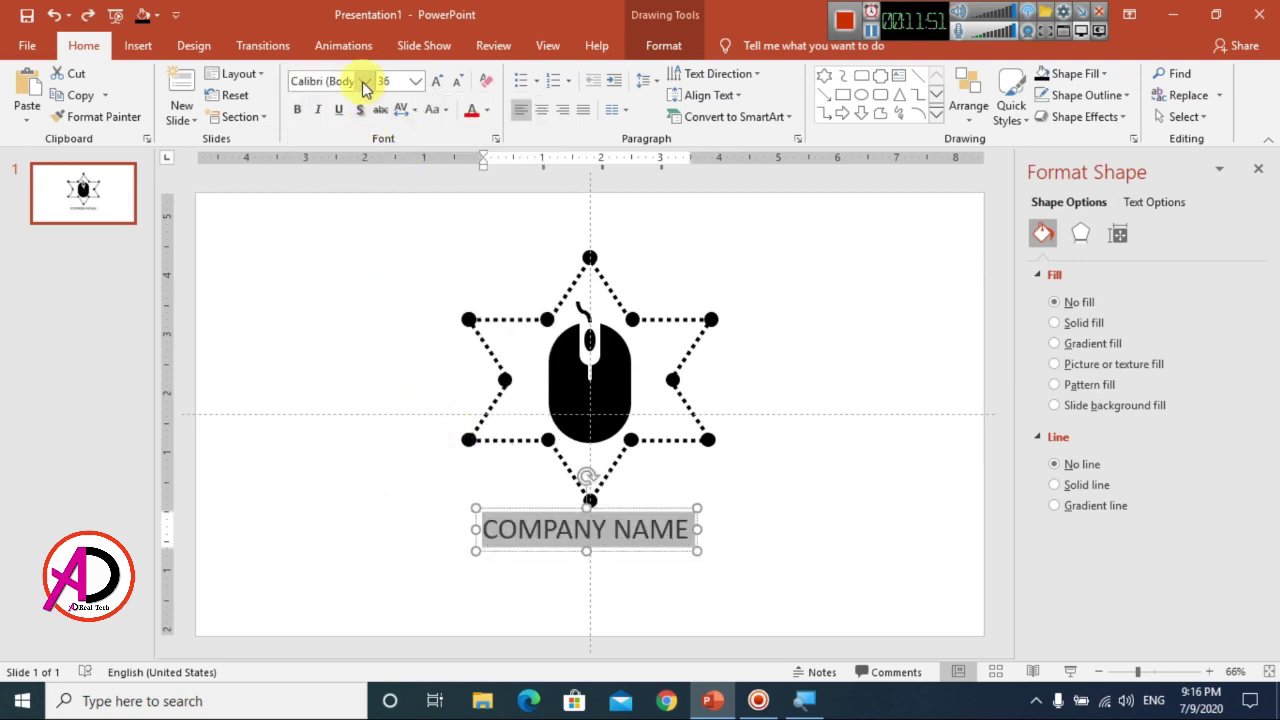
# Apply Bahnschrift SemiBold Condensed to the COMPANY NAME text instead
pyautogui.click(365, 81)
pyautogui.scroll(-3, 394, 423)
pyautogui.scroll(-3, 400, 437)
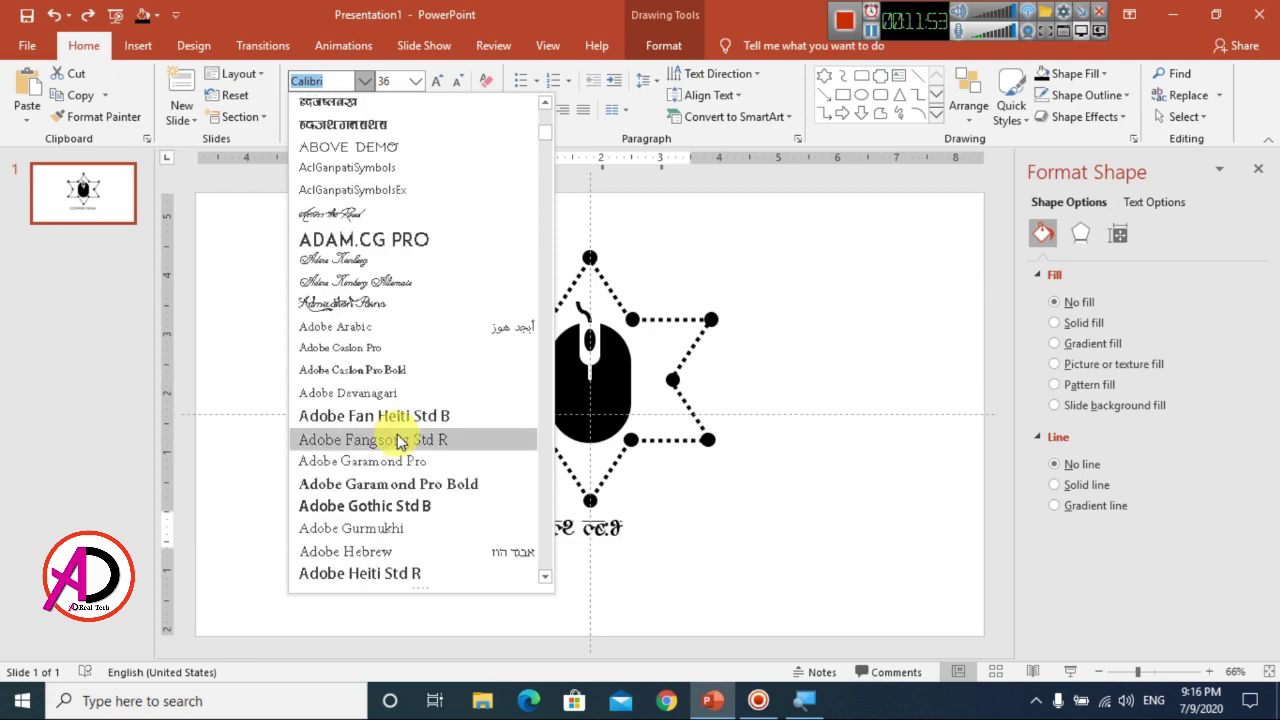
pyautogui.scroll(-3, 402, 437)
pyautogui.scroll(-3, 400, 437)
pyautogui.scroll(-3, 400, 437)
pyautogui.scroll(-3, 402, 436)
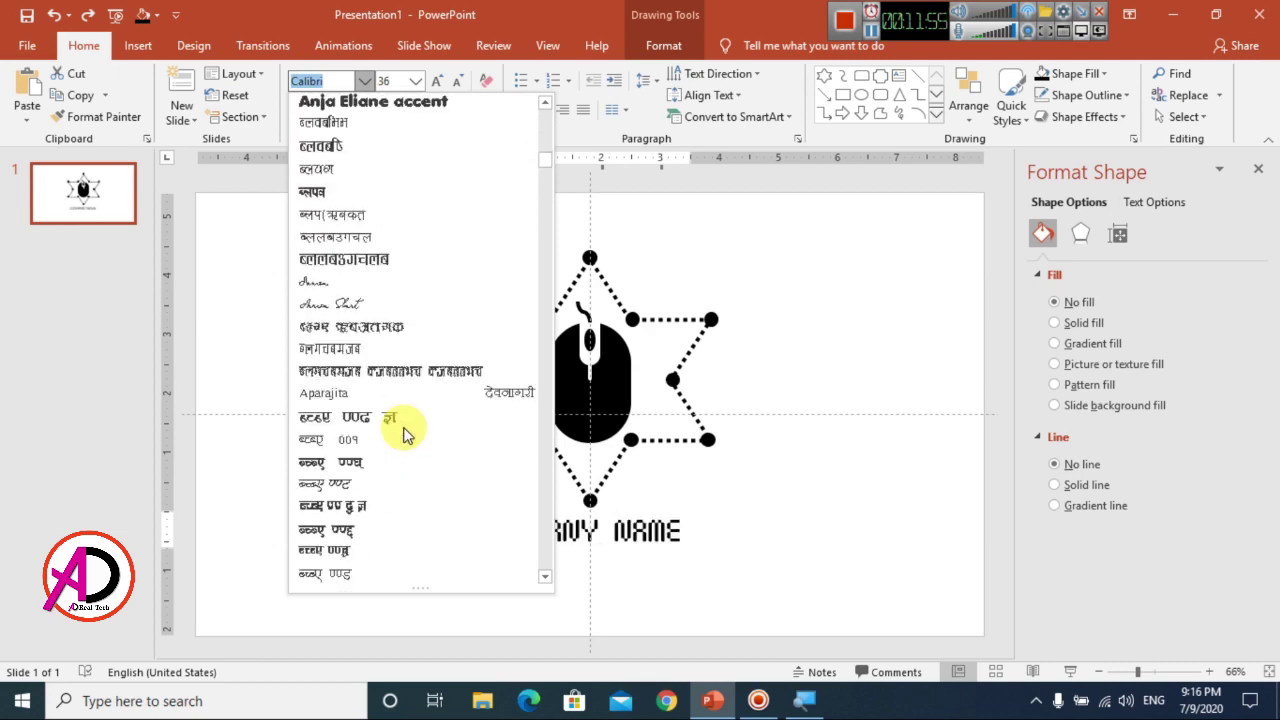
pyautogui.scroll(-3, 405, 435)
pyautogui.scroll(-1, 405, 435)
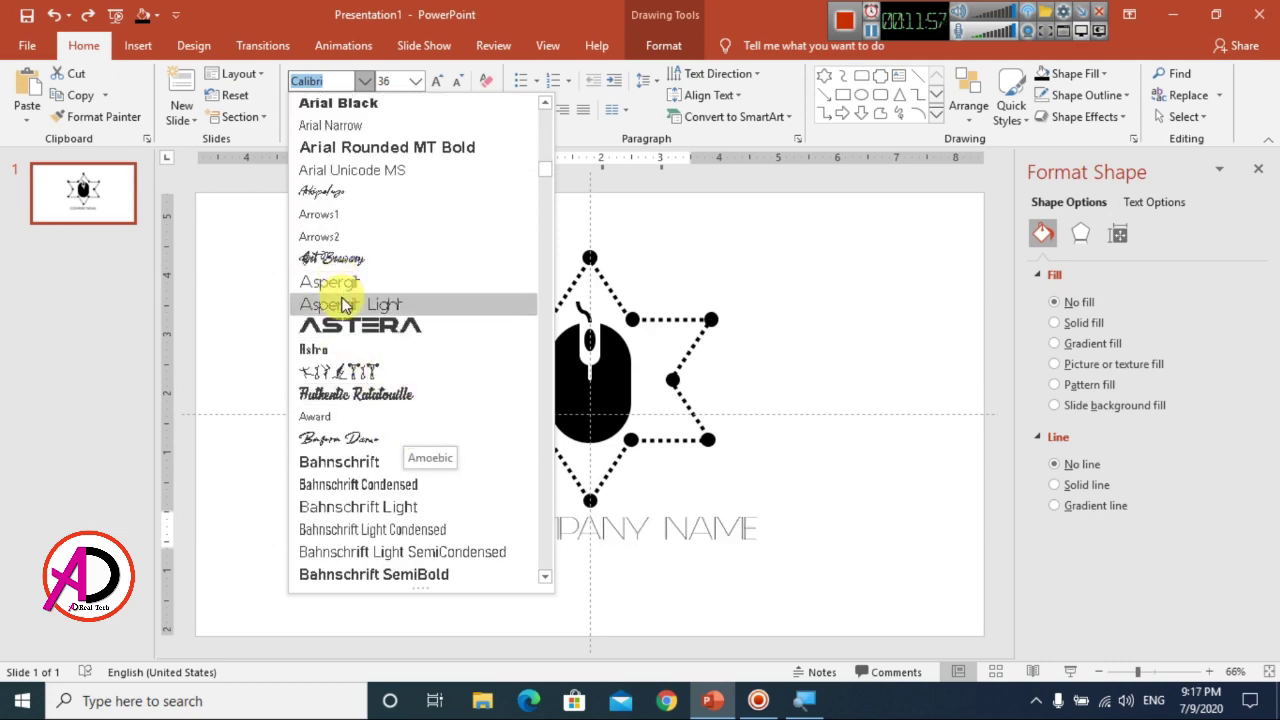
pyautogui.scroll(-6, 366, 400)
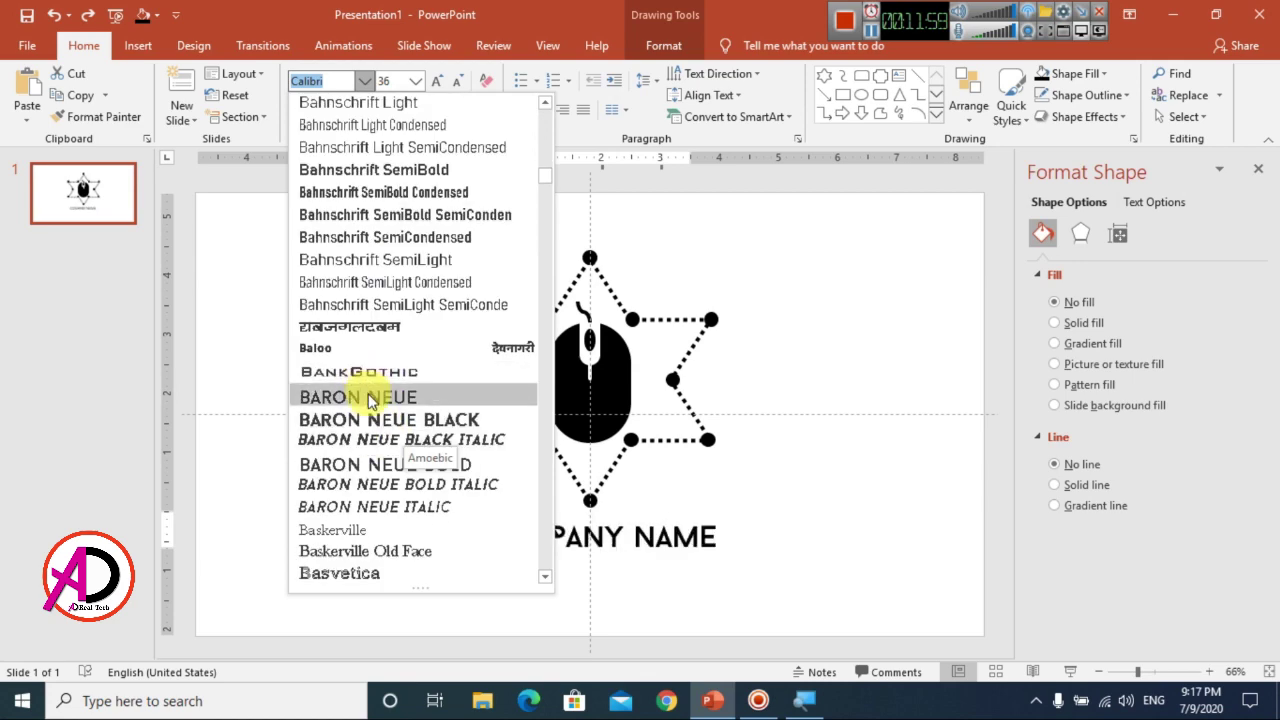
pyautogui.scroll(2, 370, 360)
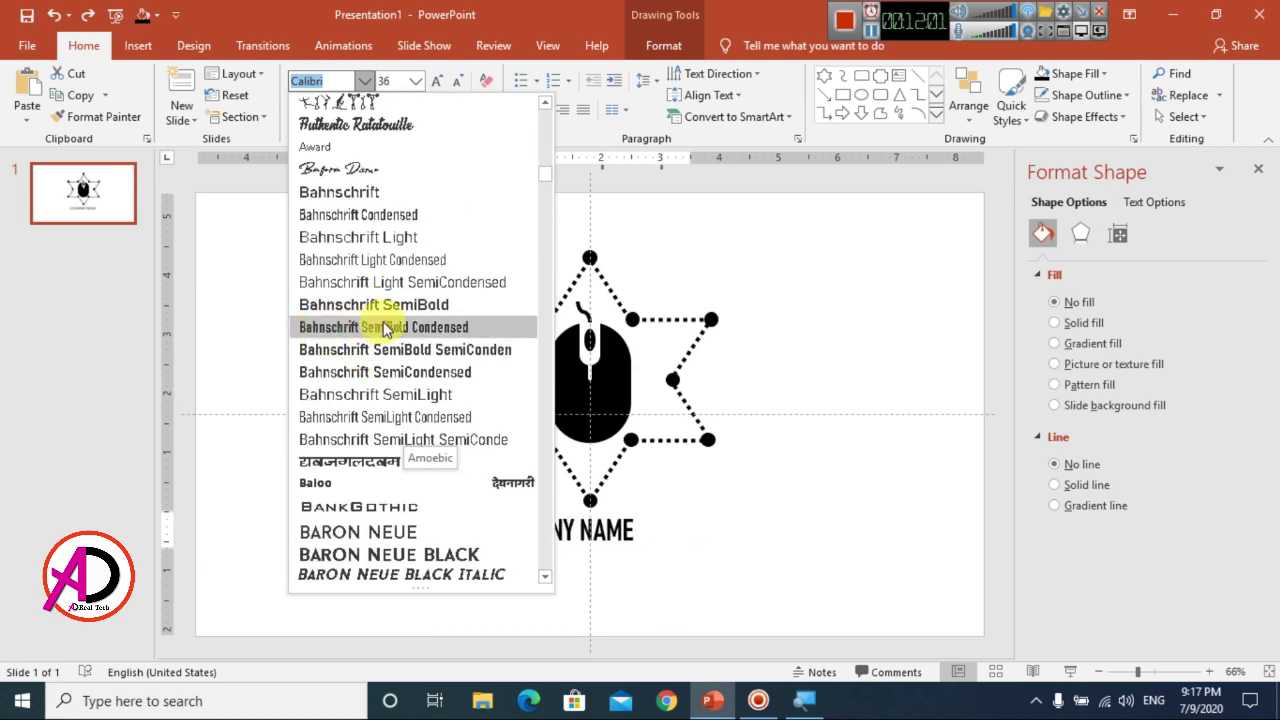
pyautogui.click(385, 329)
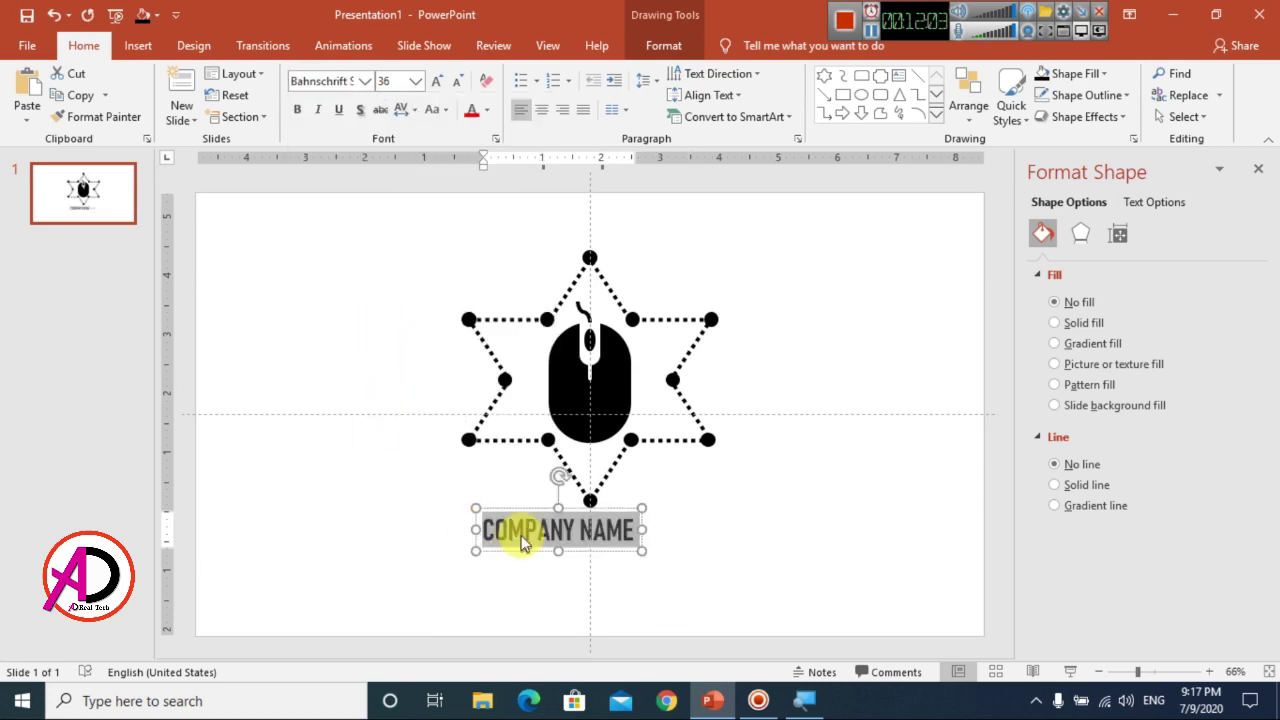
# Centre COMPANY NAME under the star and paste a copy directly beneath it
pyautogui.moveTo(510, 507); pyautogui.dragTo(543, 507)
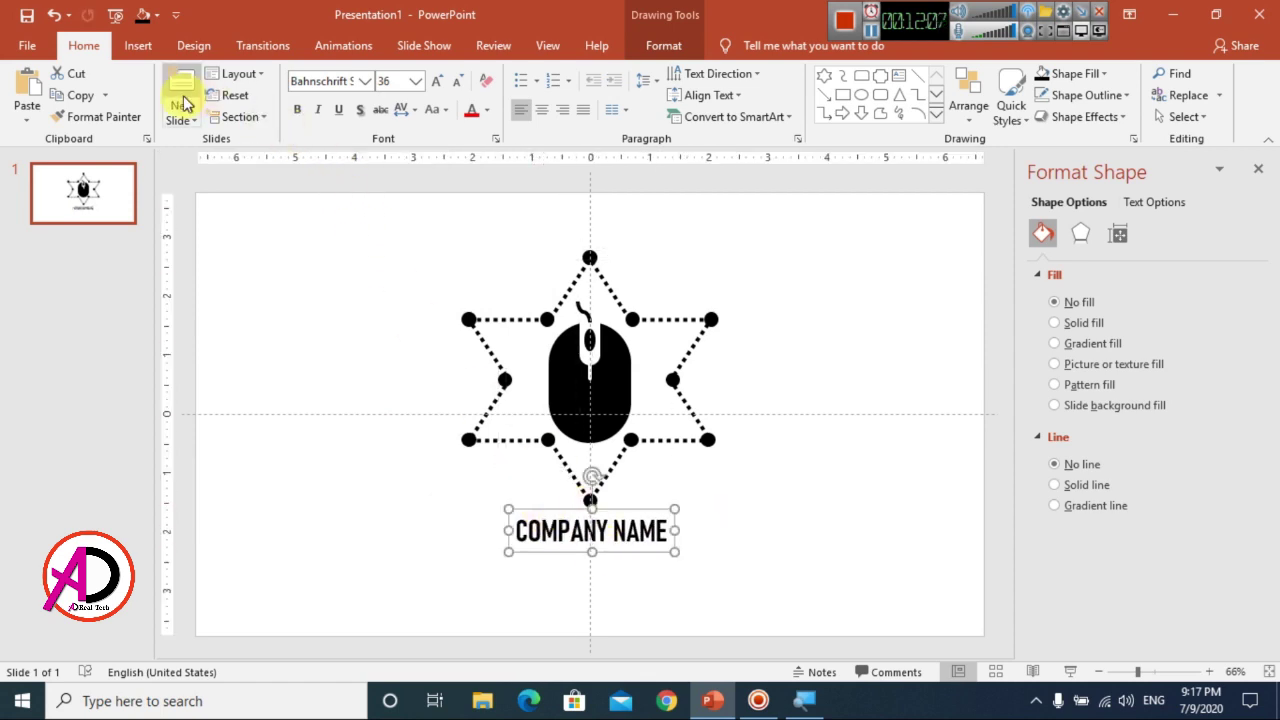
pyautogui.click(26, 90)
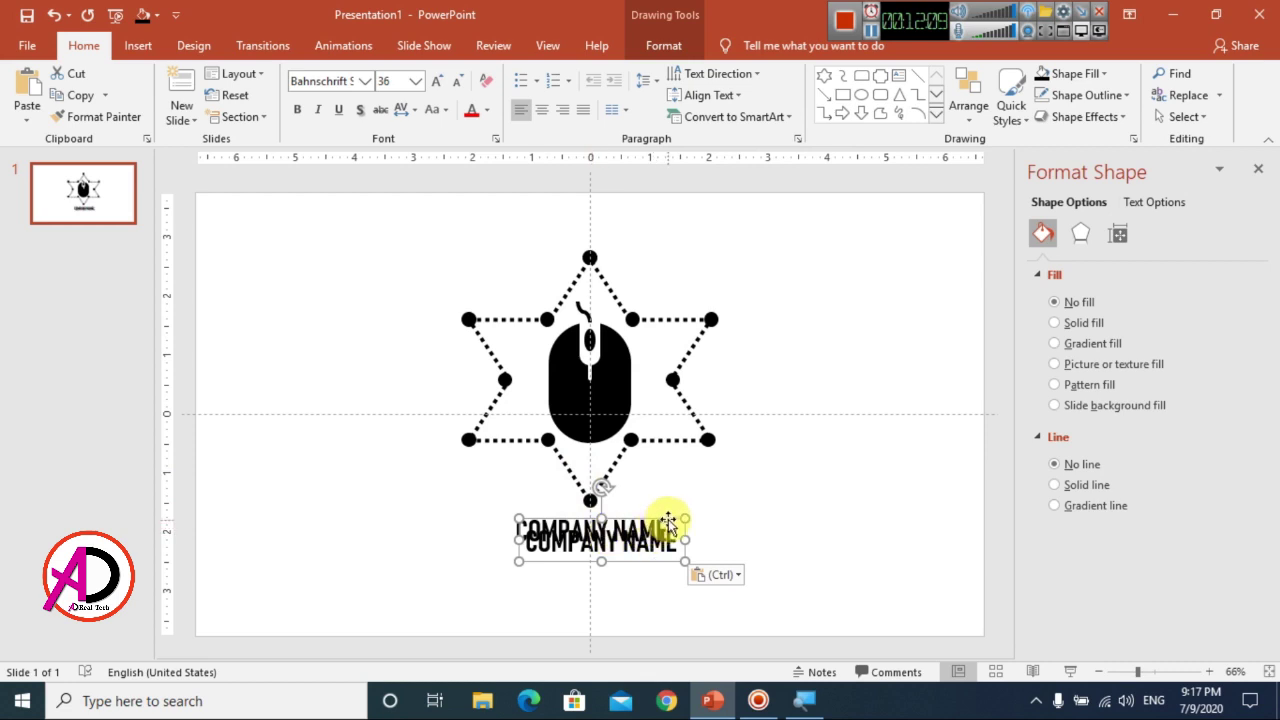
pyautogui.moveTo(658, 510)
pyautogui.mouseDown()
pyautogui.moveTo(647, 543)
pyautogui.moveTo(658, 541)
pyautogui.mouseUp()
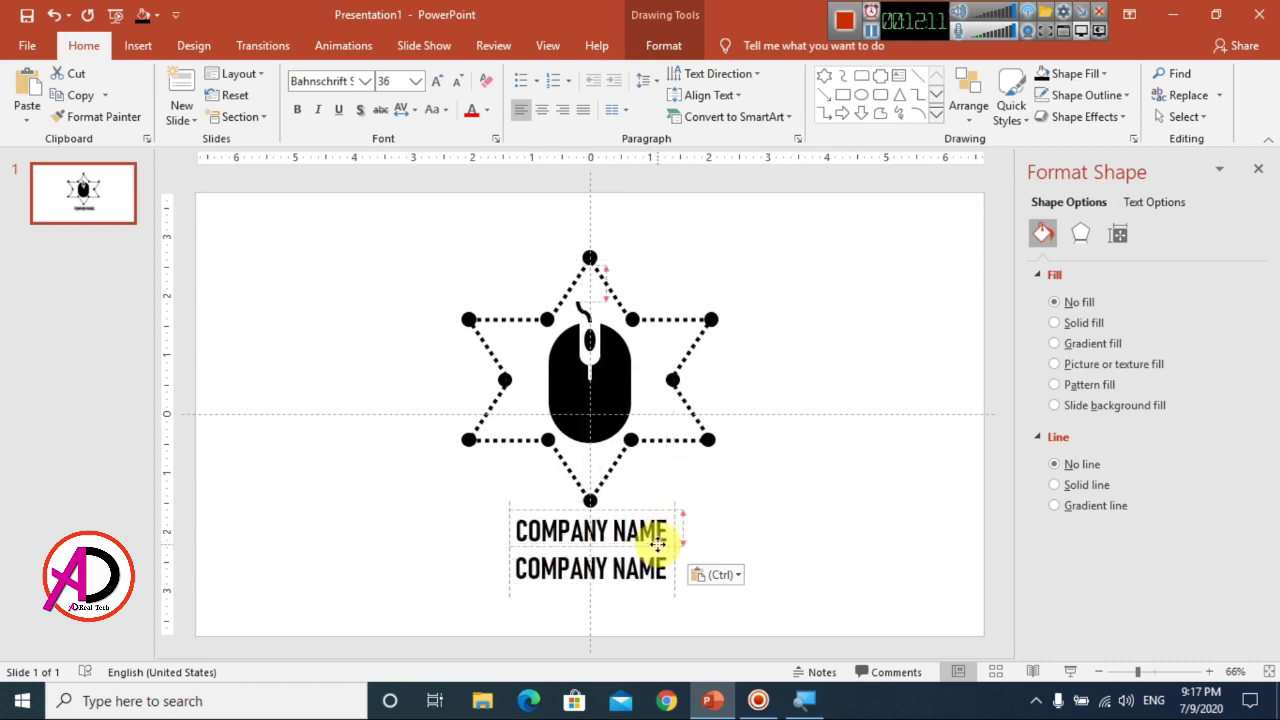
pyautogui.click(616, 570)
# Retype the copied line as 'Tagline goes here'
pyautogui.tripleClick(618, 570)
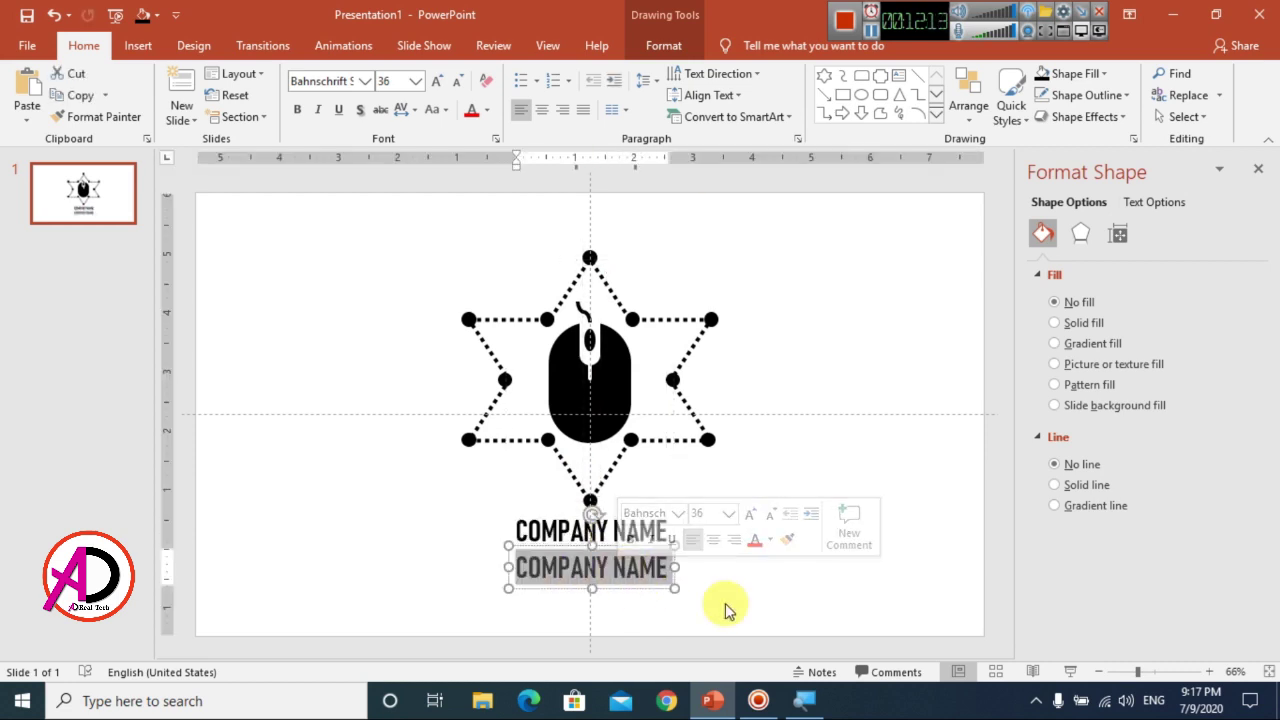
pyautogui.write('Tagline goes here')
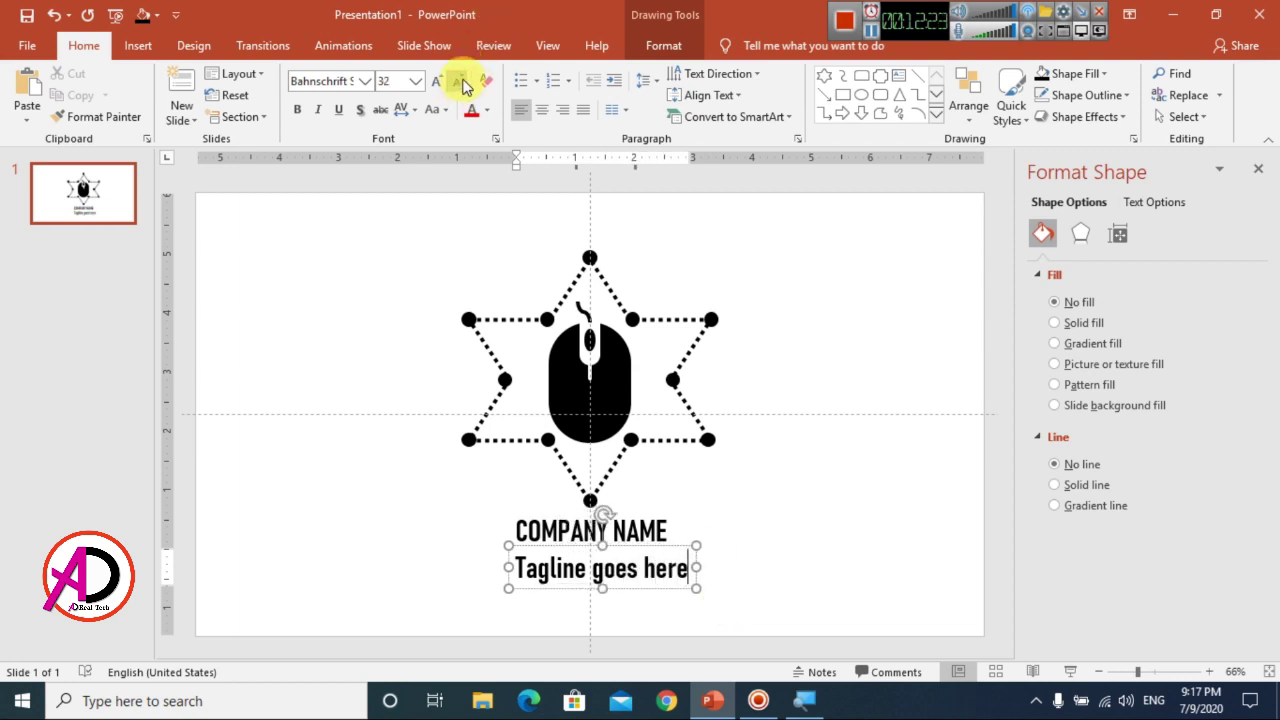
pyautogui.hotkey('ctrl', 'z')
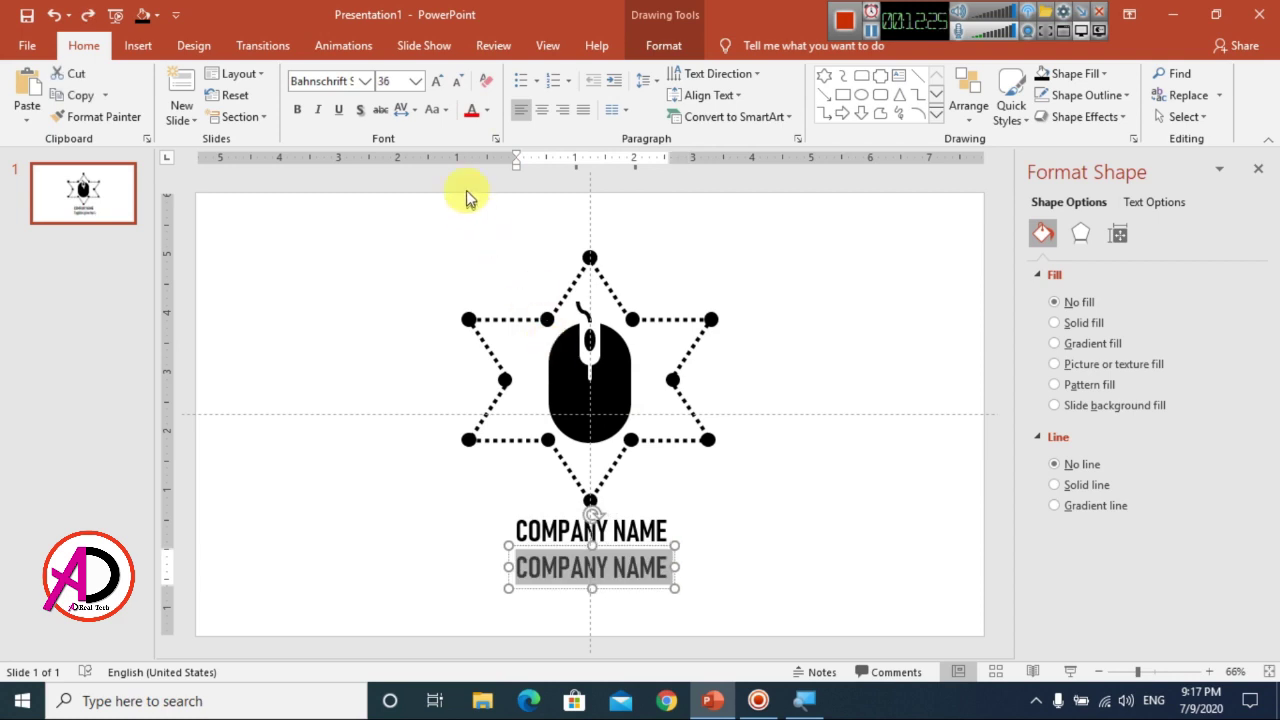
pyautogui.moveTo(628, 570); pyautogui.dragTo(637, 543)
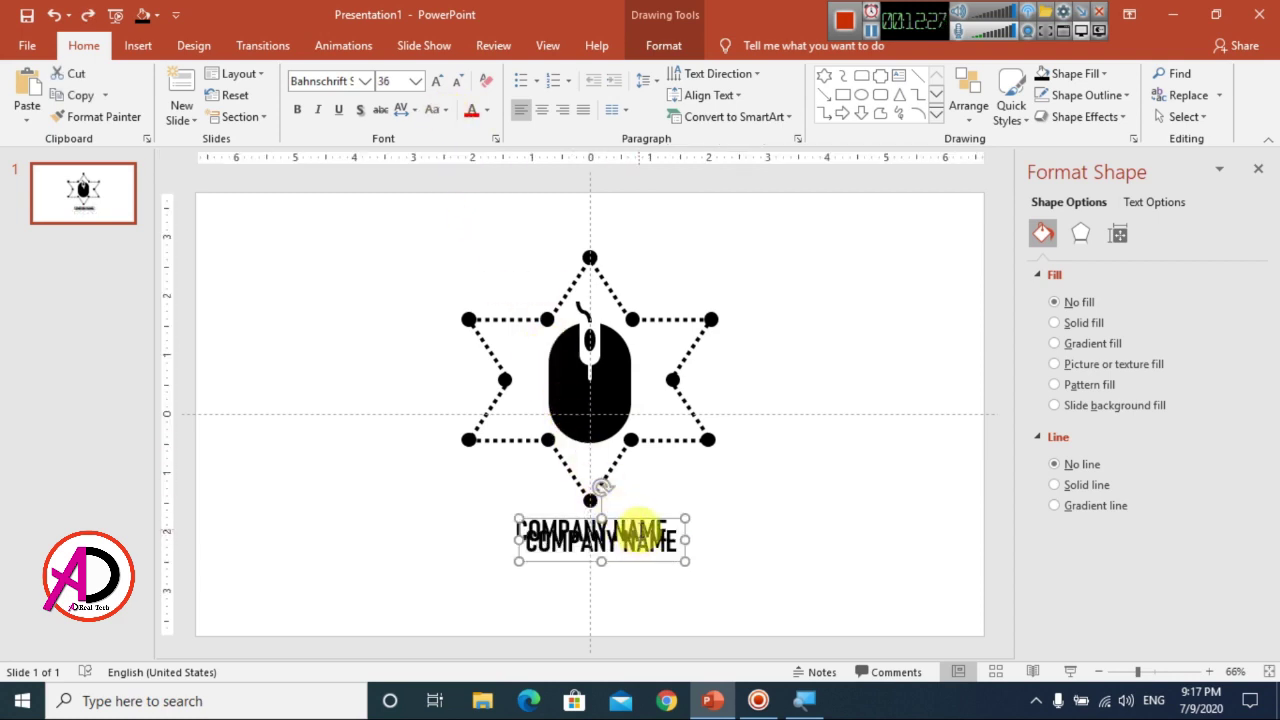
pyautogui.hotkey('ctrl', 'y')
pyautogui.hotkey('ctrl', 'y')
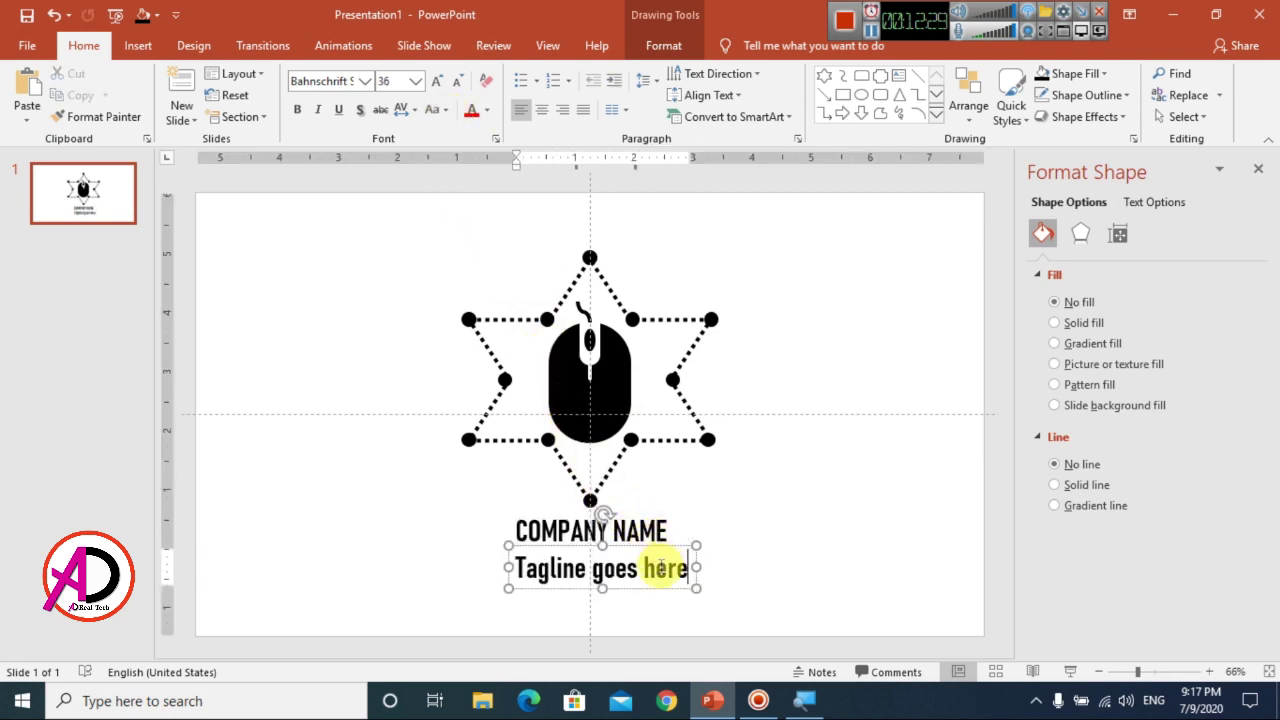
pyautogui.tripleClick(660, 567)
# Shrink the tagline to 12 pt with Loose character spacing, centred under COMPANY NAME
pyautogui.click(457, 80)
pyautogui.click(460, 81)
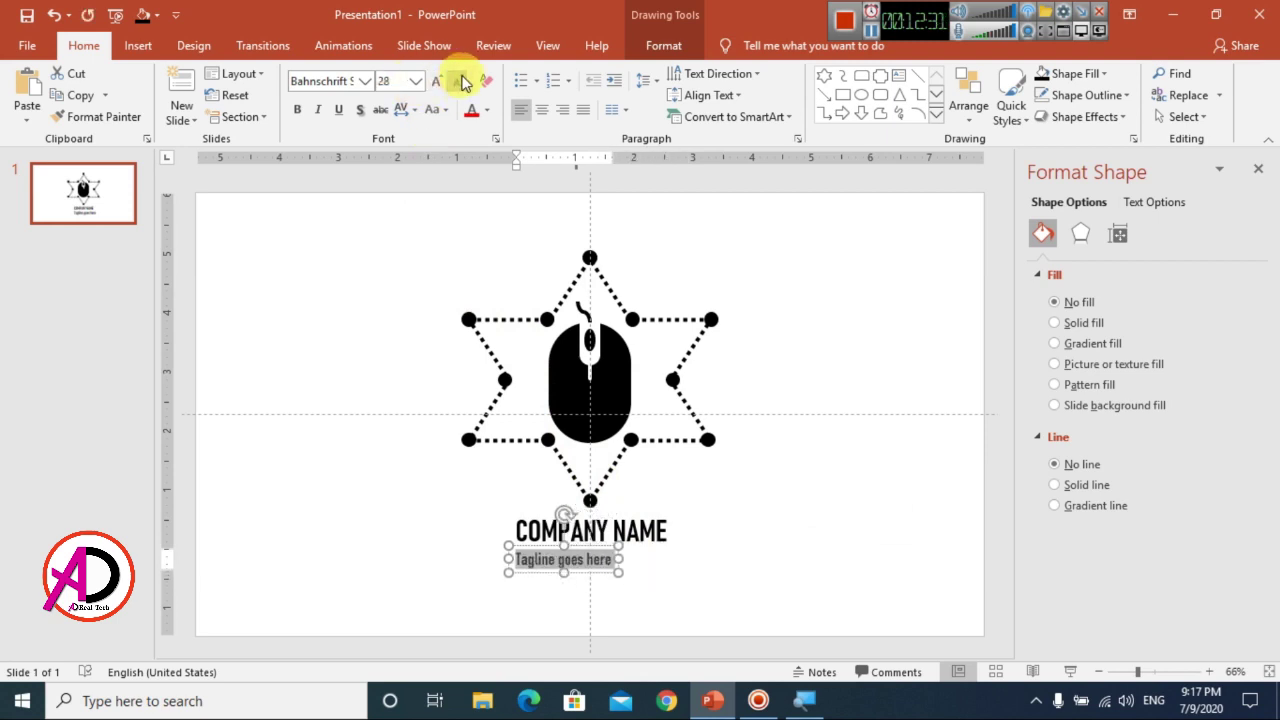
pyautogui.click(414, 110)
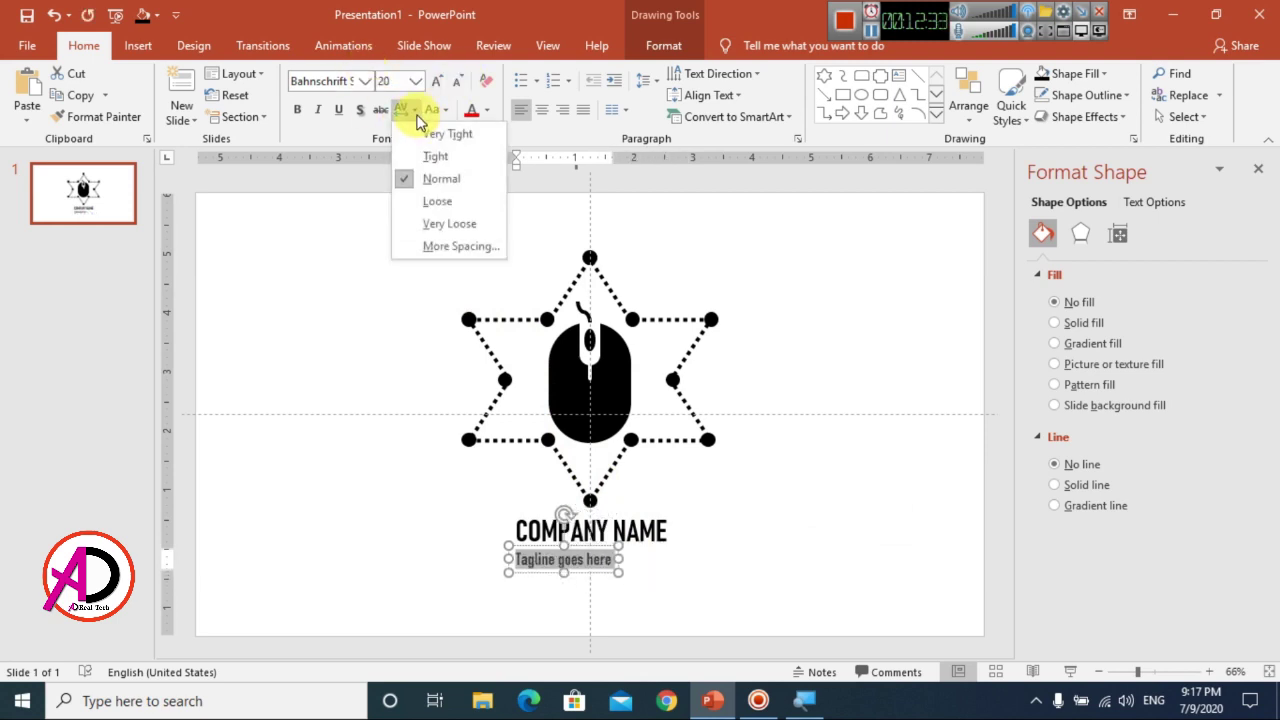
pyautogui.click(440, 203)
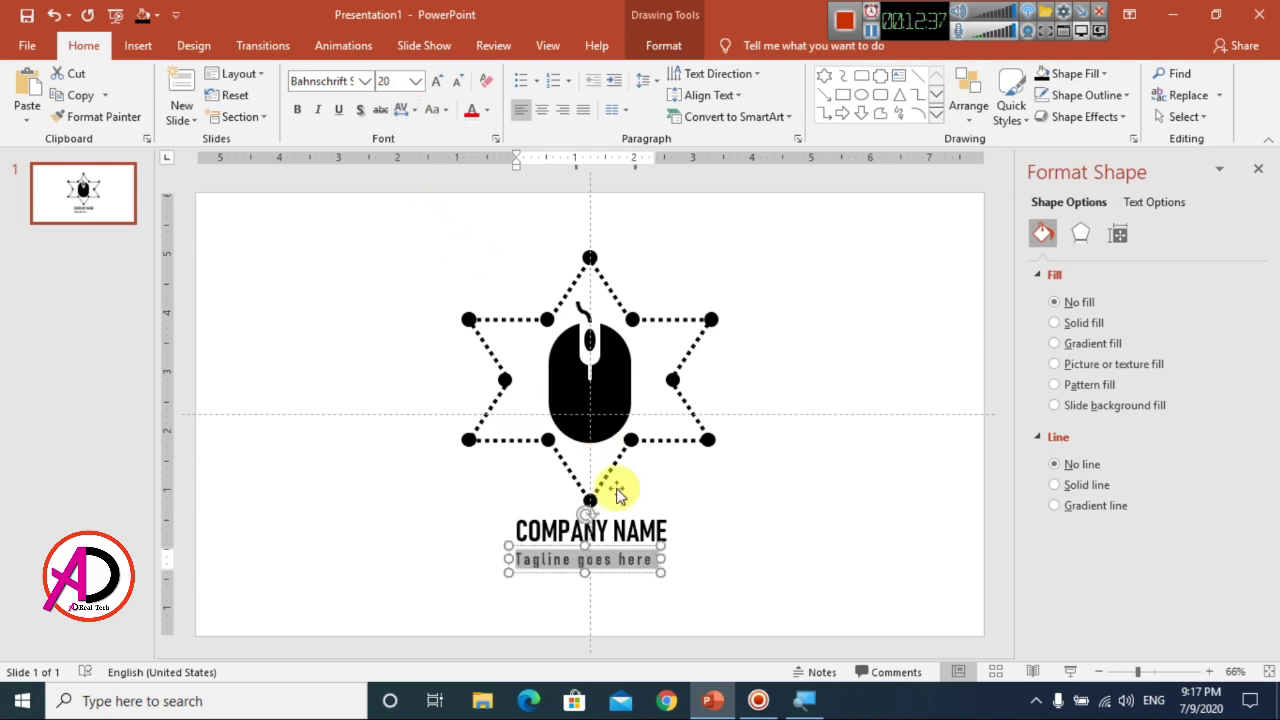
pyautogui.click(636, 569)
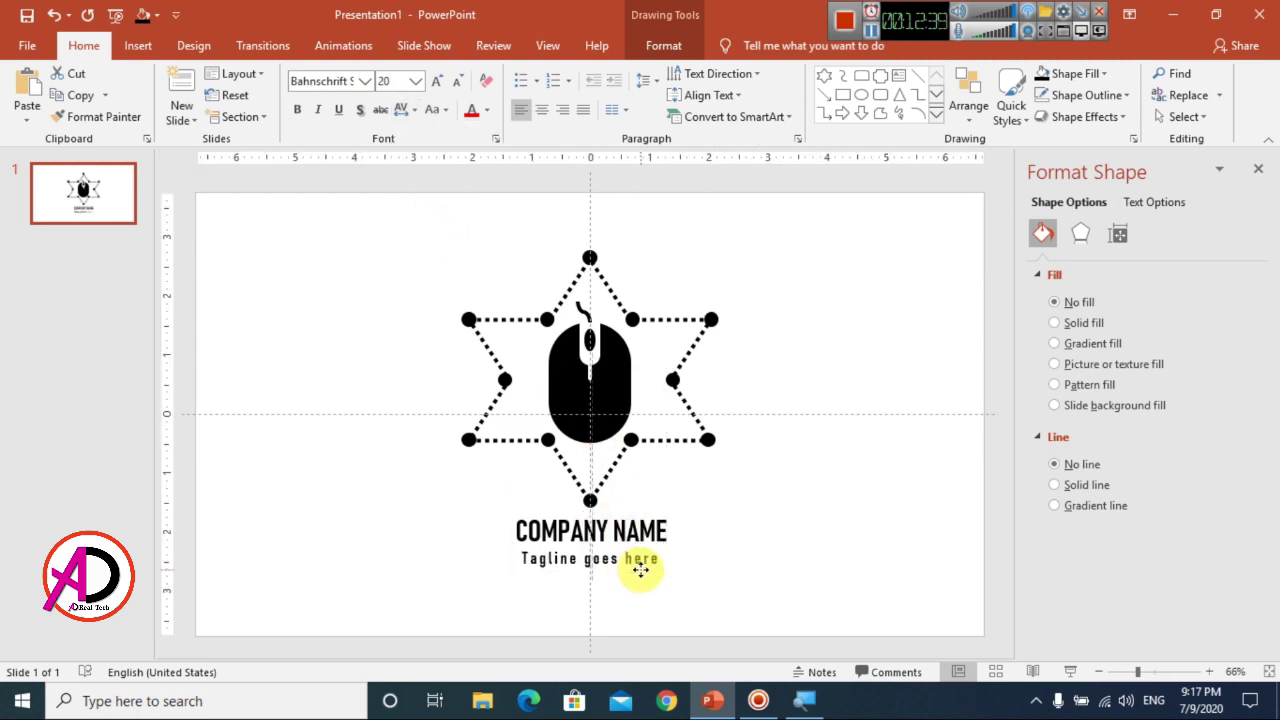
pyautogui.click(640, 569)
pyautogui.click(457, 88)
pyautogui.click(457, 88)
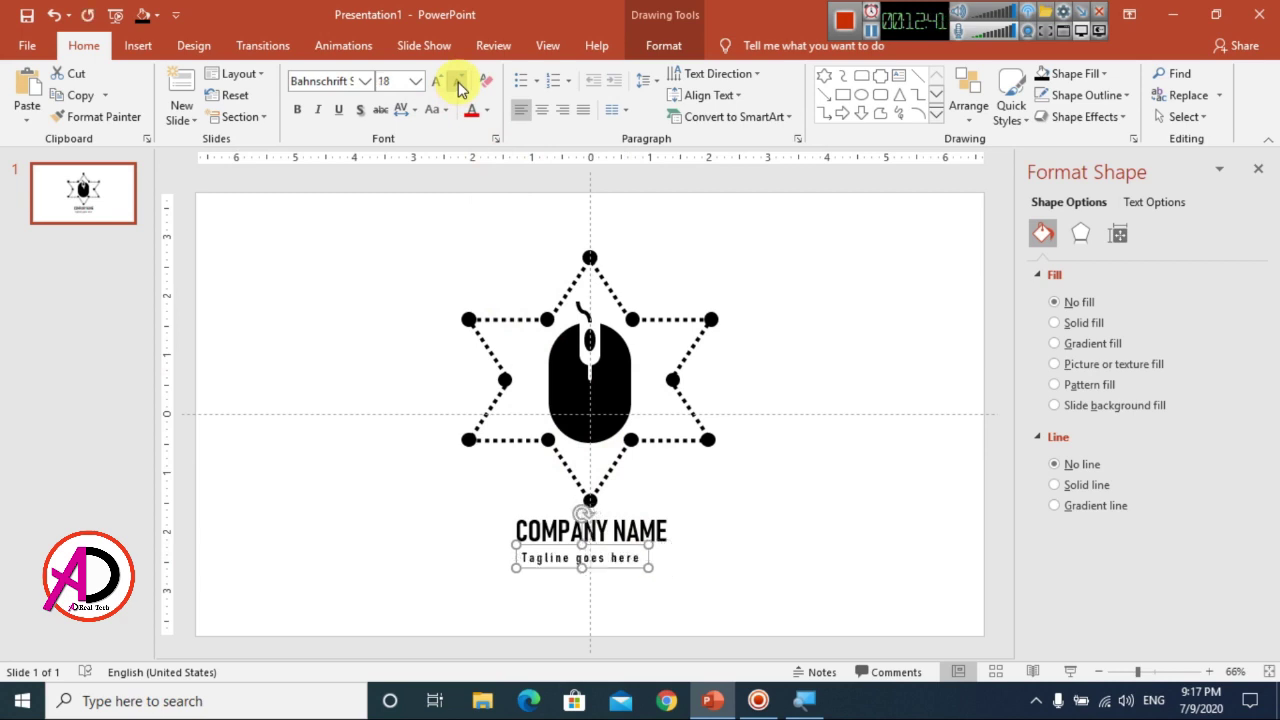
pyautogui.click(457, 88)
pyautogui.click(457, 88)
pyautogui.moveTo(557, 567); pyautogui.dragTo(579, 558)
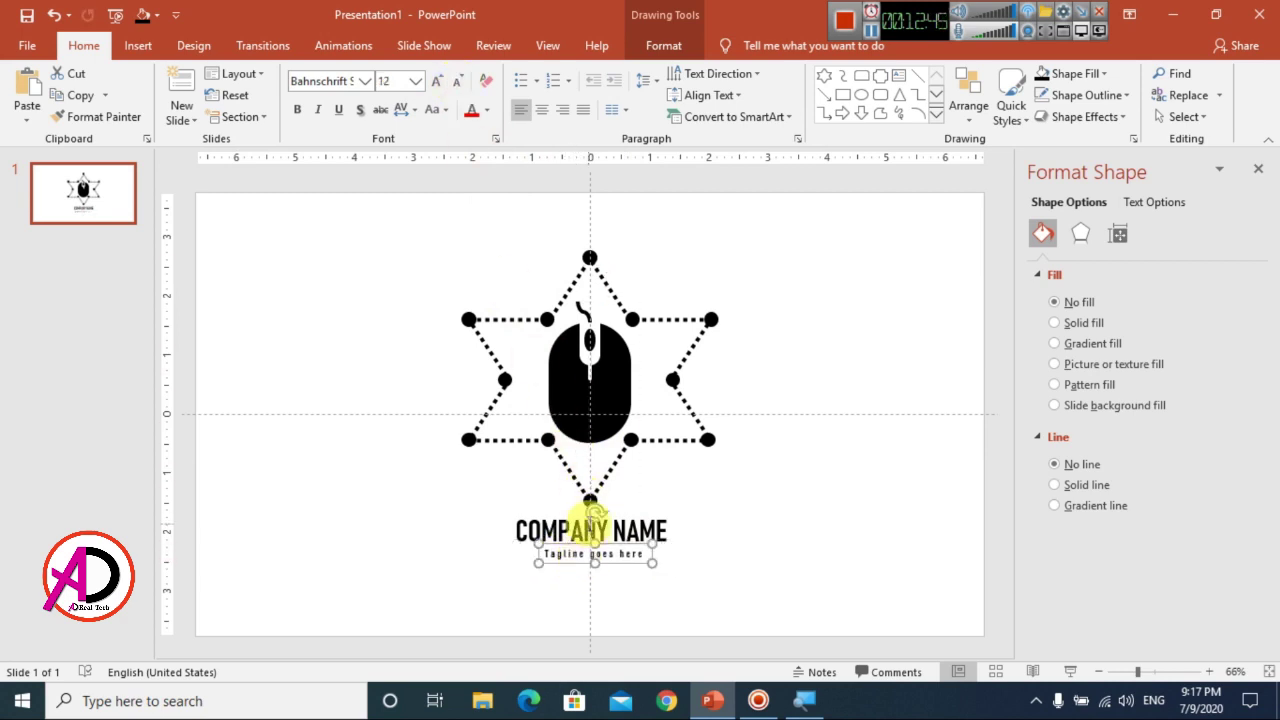
# Give COMPANY NAME Loose character spacing at 36 pt and recentre it under the star
pyautogui.click(571, 527)
pyautogui.tripleClick(540, 530)
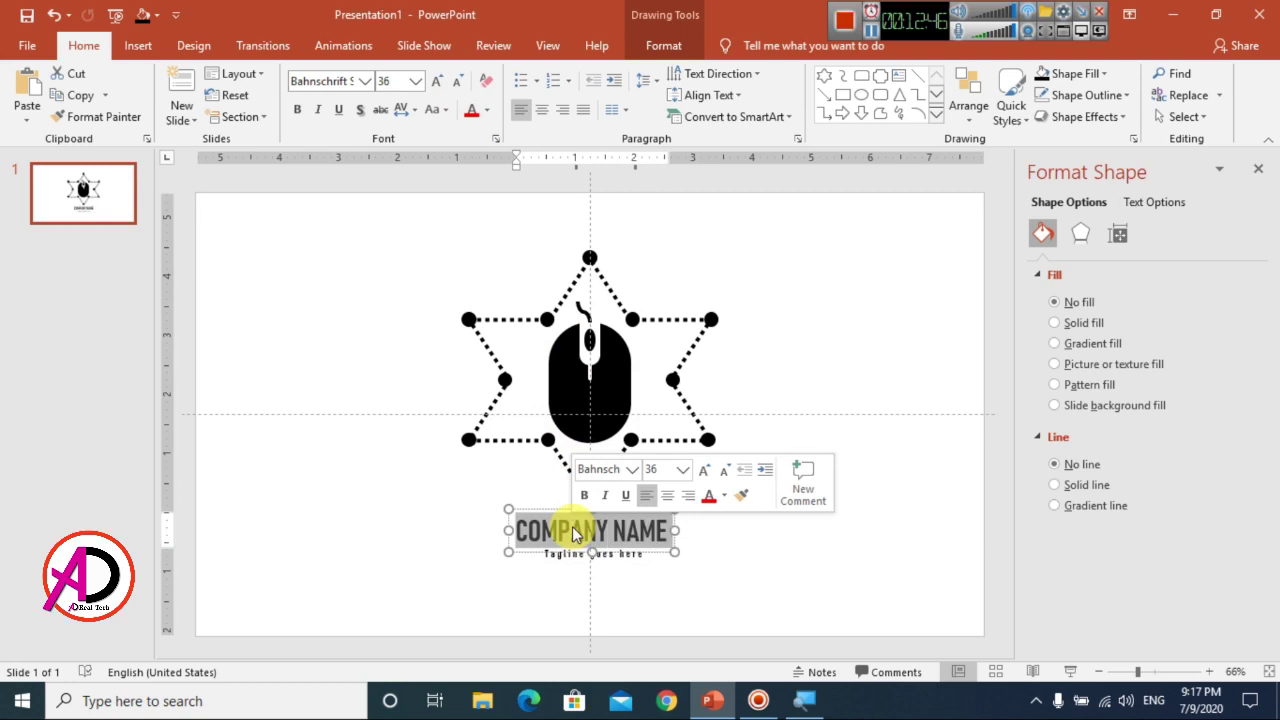
pyautogui.click(437, 82)
pyautogui.click(437, 82)
pyautogui.click(437, 82)
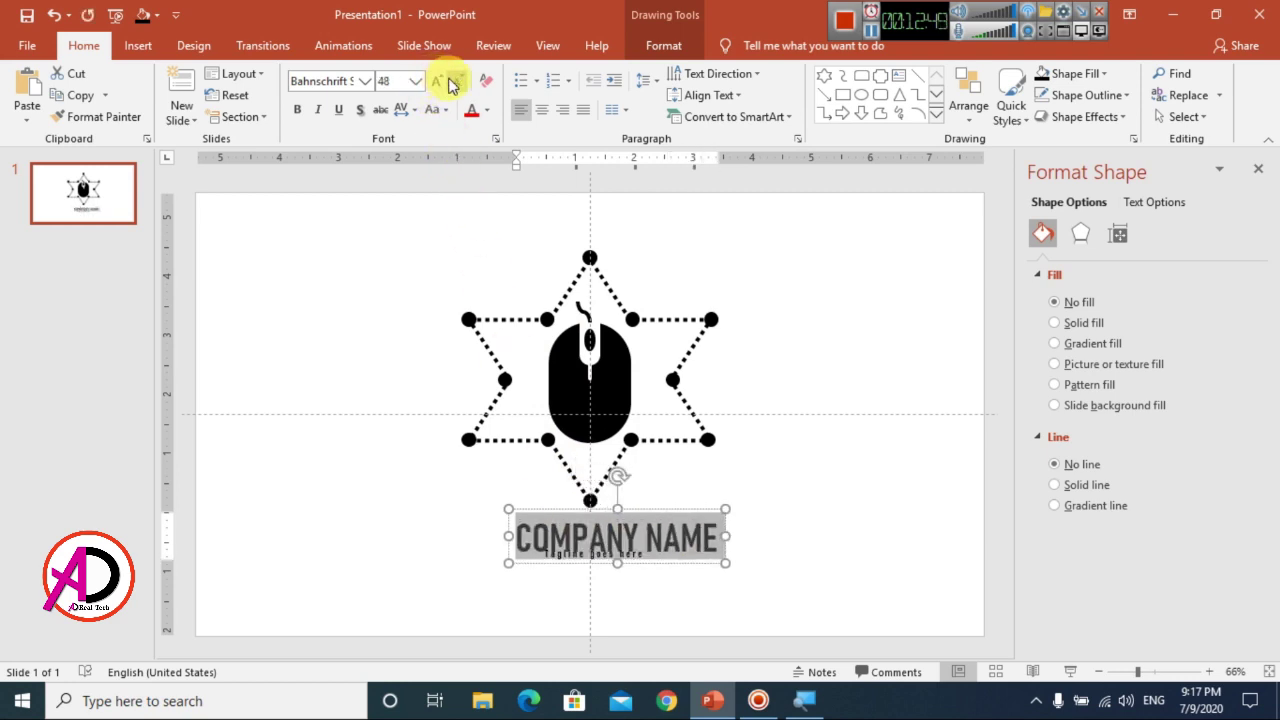
pyautogui.click(452, 82)
pyautogui.click(452, 82)
pyautogui.click(452, 82)
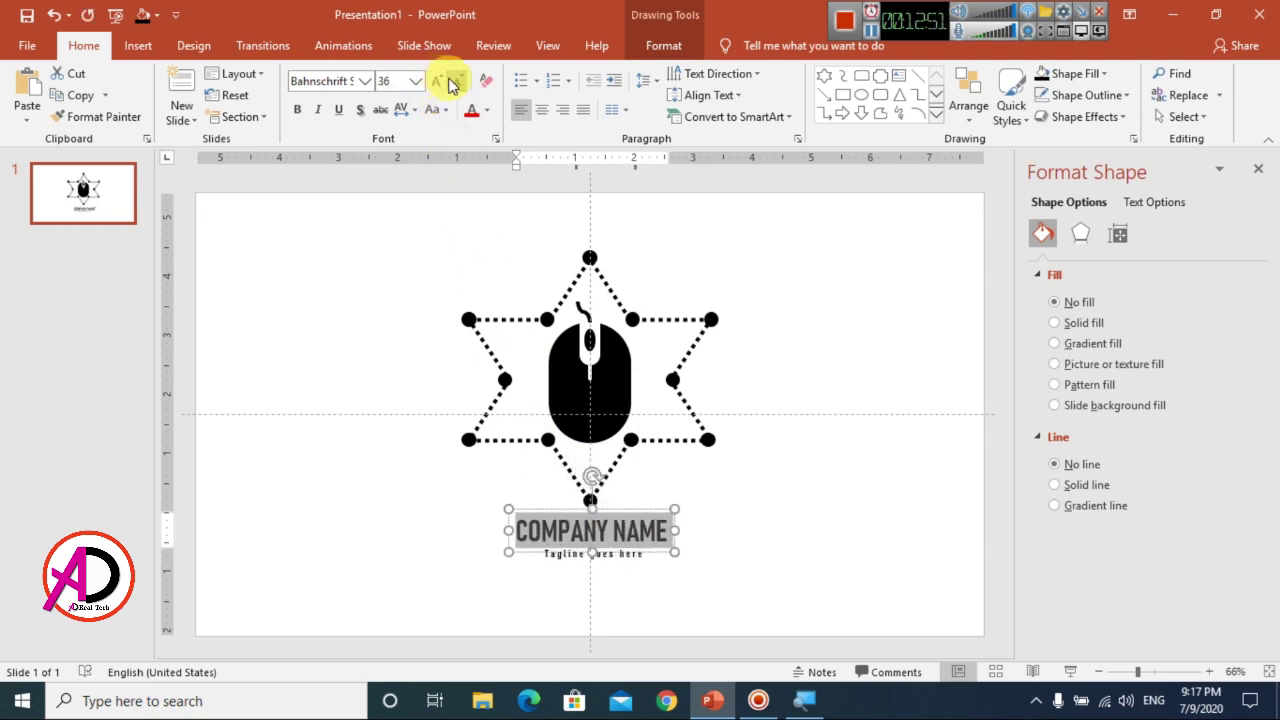
pyautogui.click(403, 109)
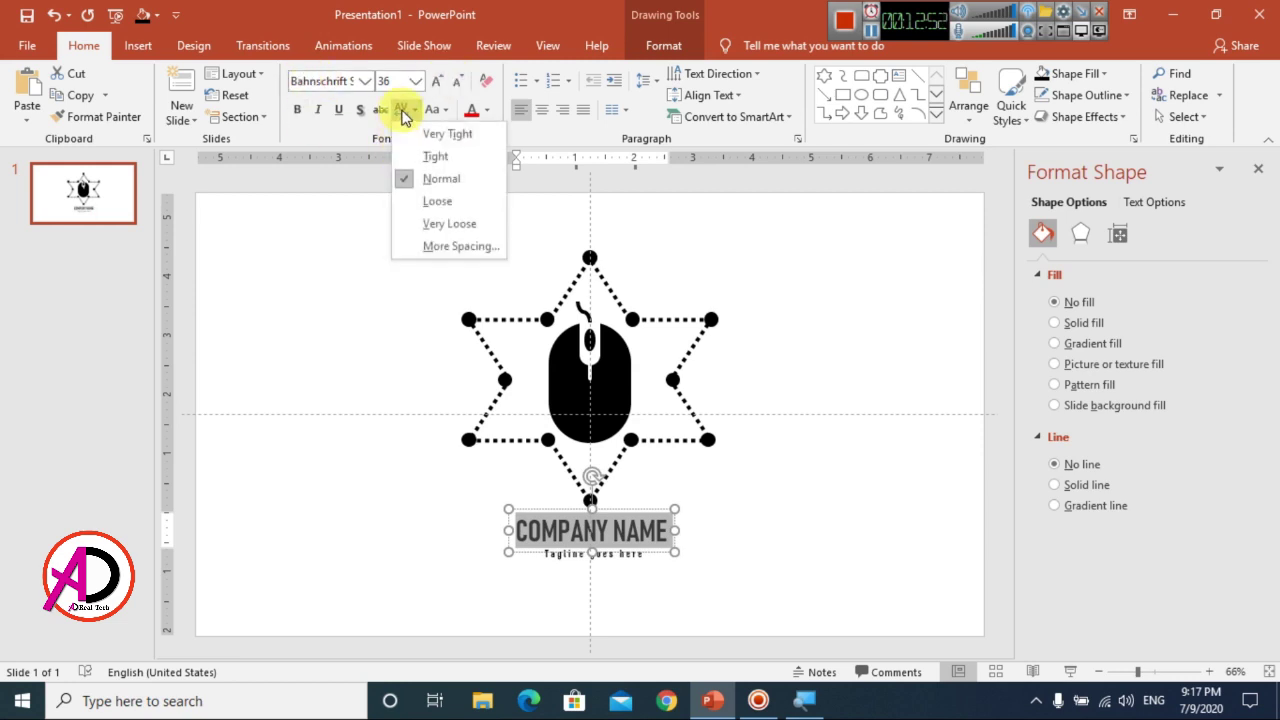
pyautogui.click(435, 201)
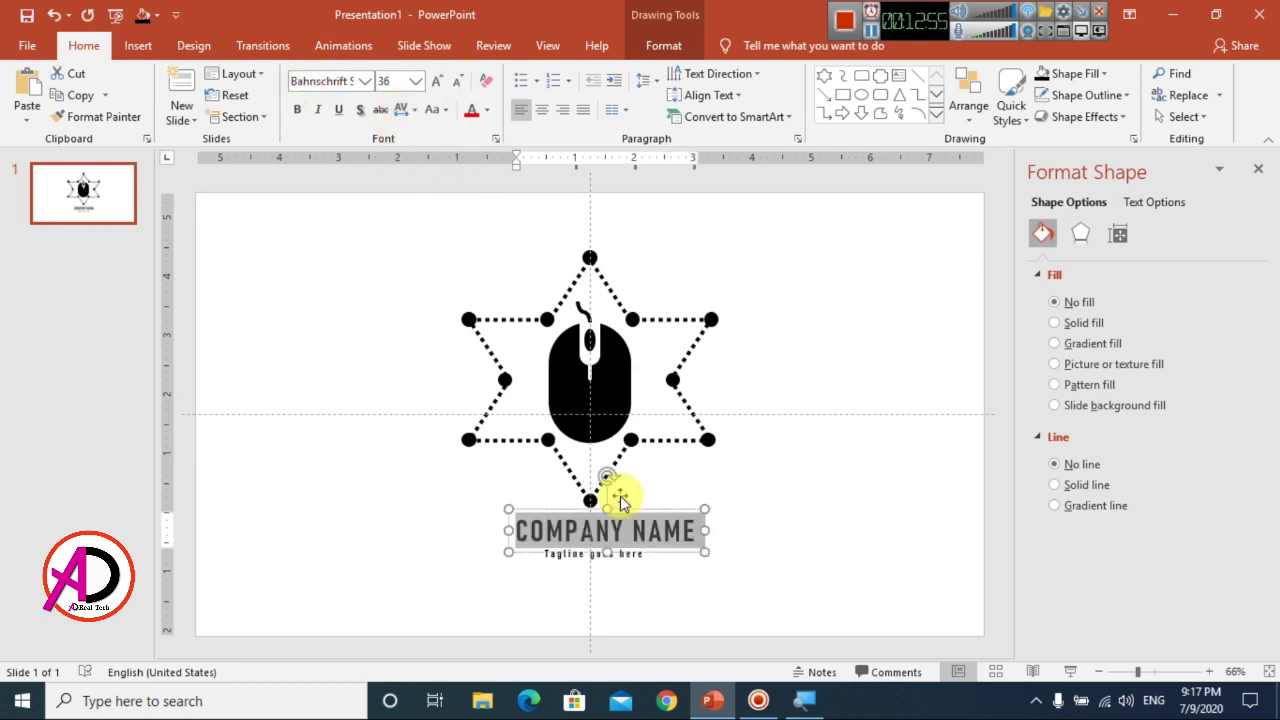
pyautogui.moveTo(654, 503)
pyautogui.mouseDown()
pyautogui.moveTo(634, 502)
pyautogui.moveTo(643, 507)
pyautogui.mouseUp()
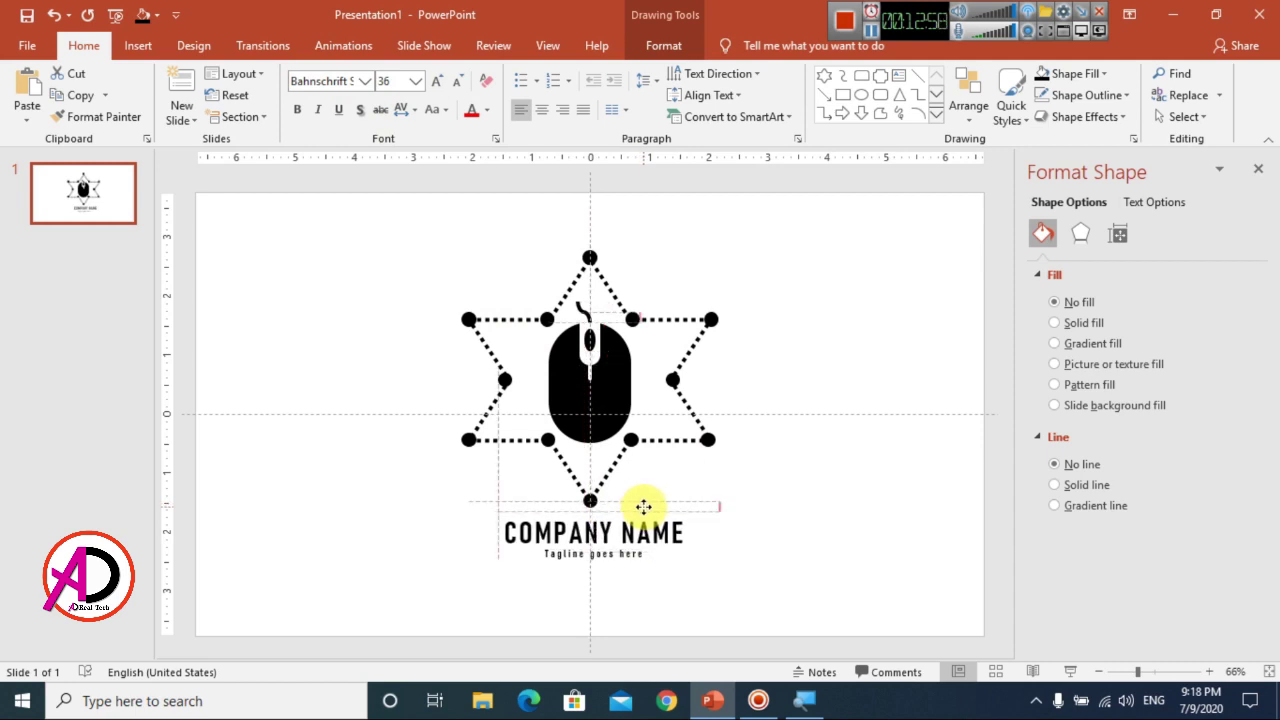
pyautogui.click(794, 551)
# Zoom out and select the star, mouse icon and both text lines together for grouping
pyautogui.keyDown('ctrl'); pyautogui.scroll(-2, 815, 552); pyautogui.keyUp('ctrl')
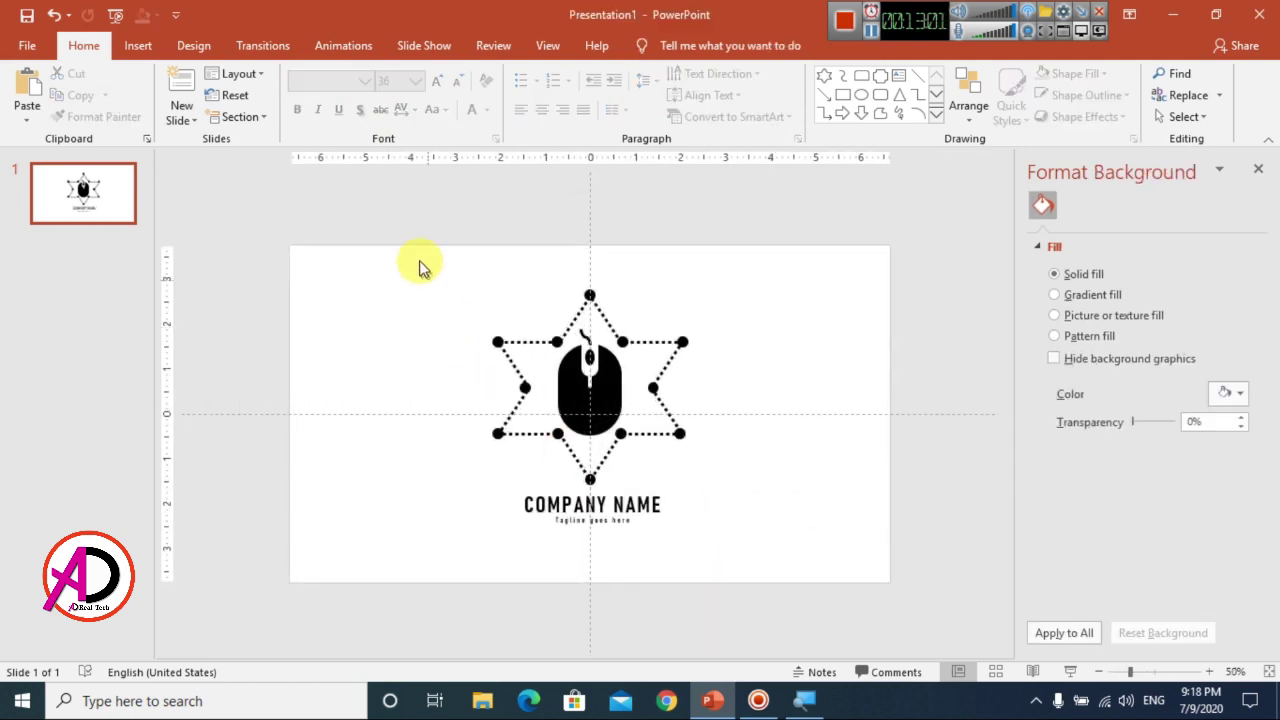
pyautogui.moveTo(423, 254)
pyautogui.mouseDown()
pyautogui.moveTo(783, 557)
pyautogui.moveTo(868, 646)
pyautogui.mouseUp()
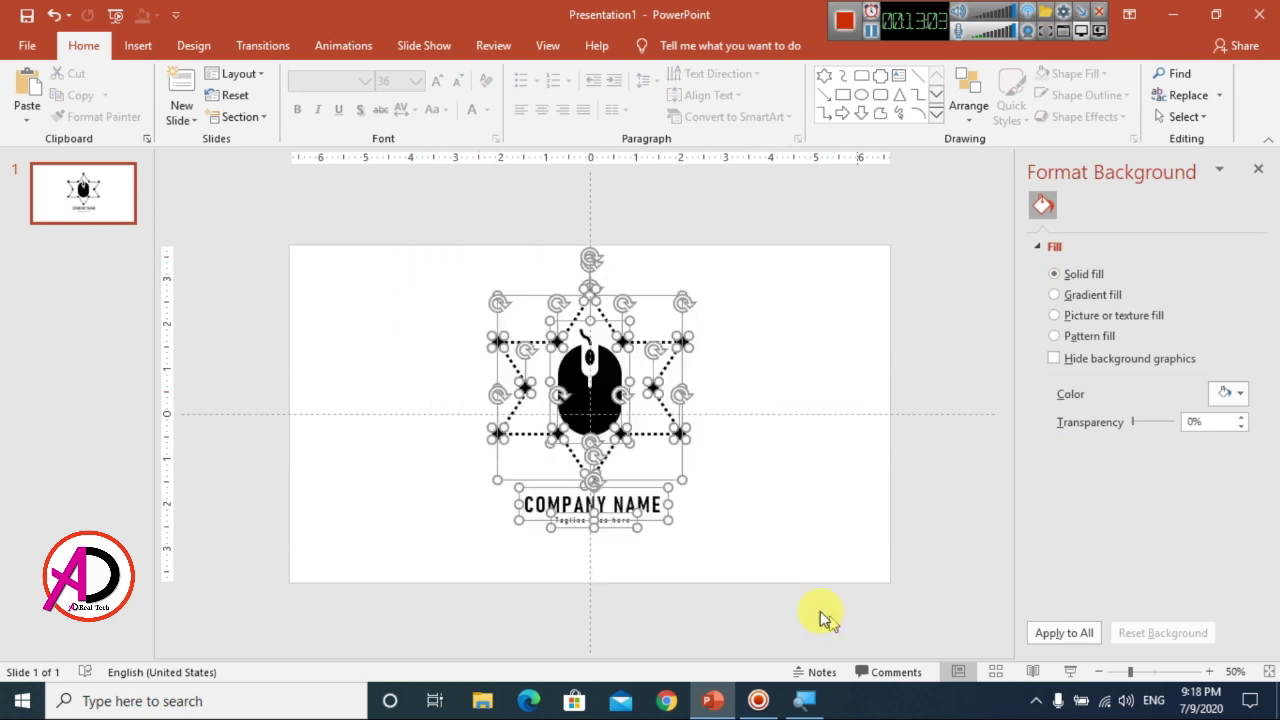
pyautogui.rightClick(651, 443)
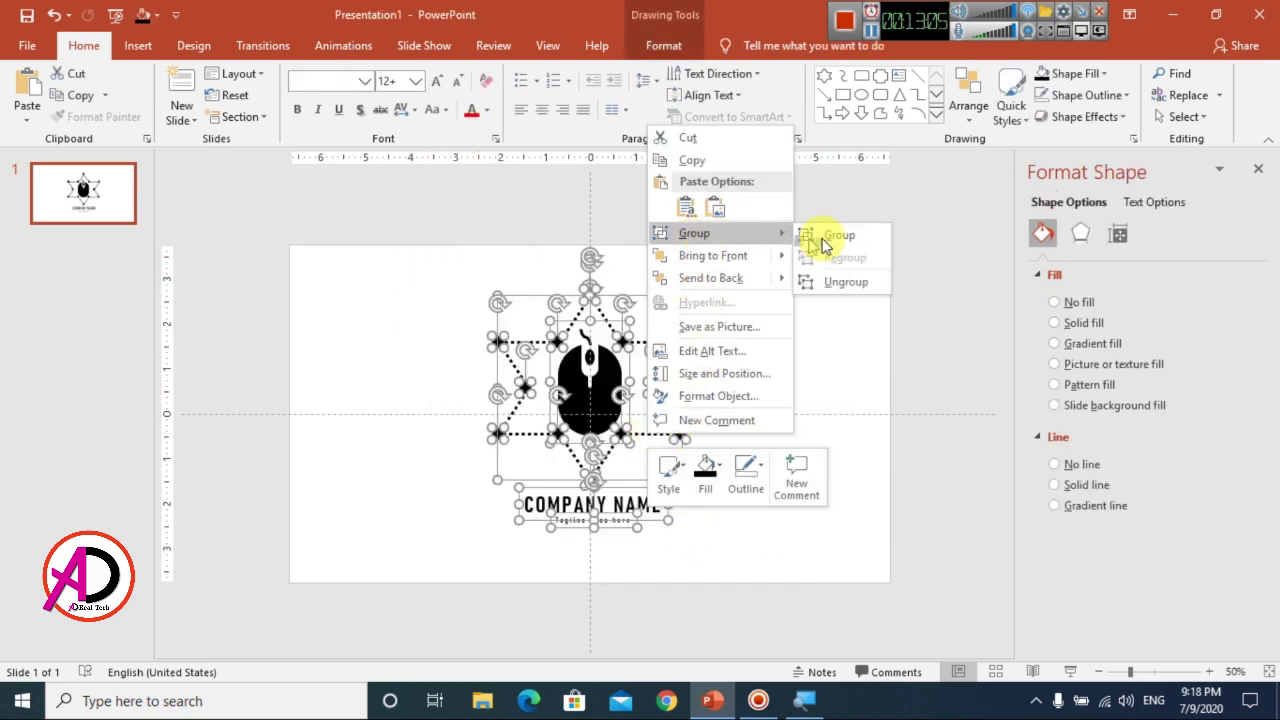